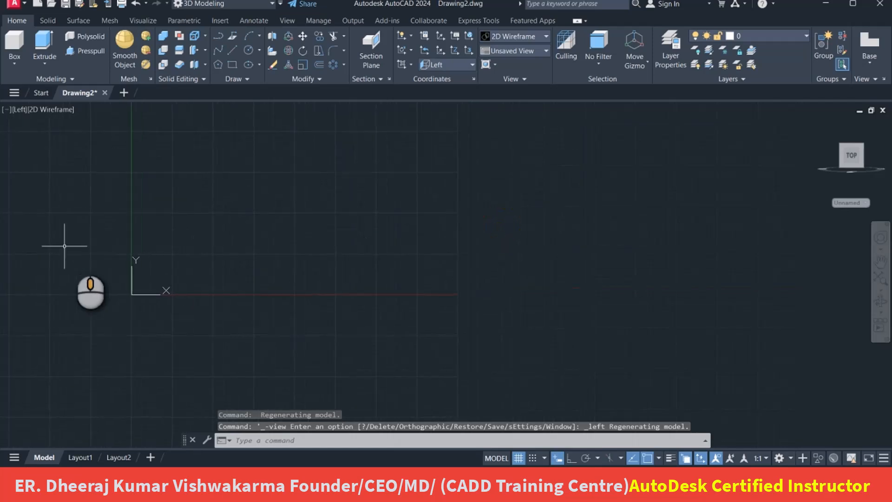
- Draw a circle with radius 15 in open space above and to the right of the origin in the Left view
middle_drag(230, 238, 200, 291)
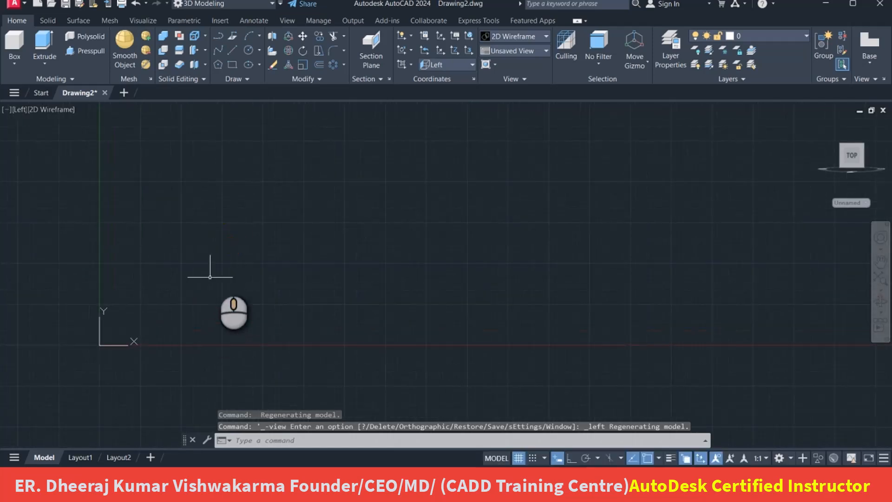
click(249, 50)
click(274, 217)
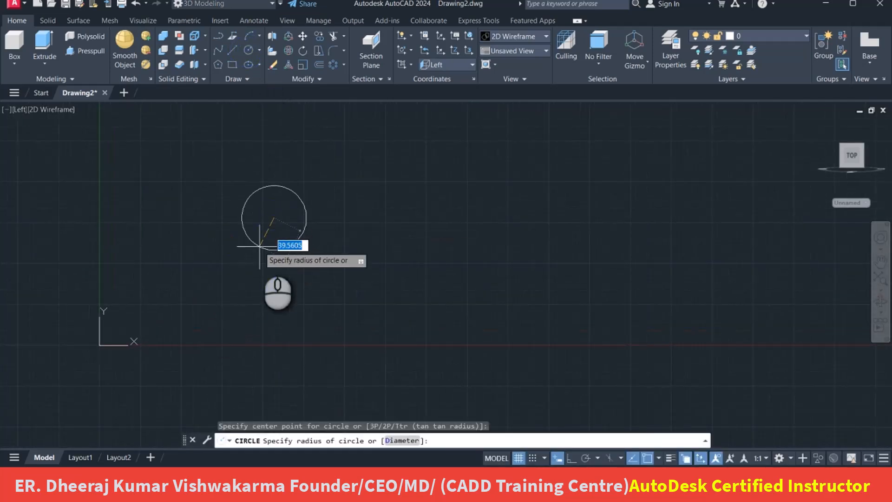
text(15)
key(Return)
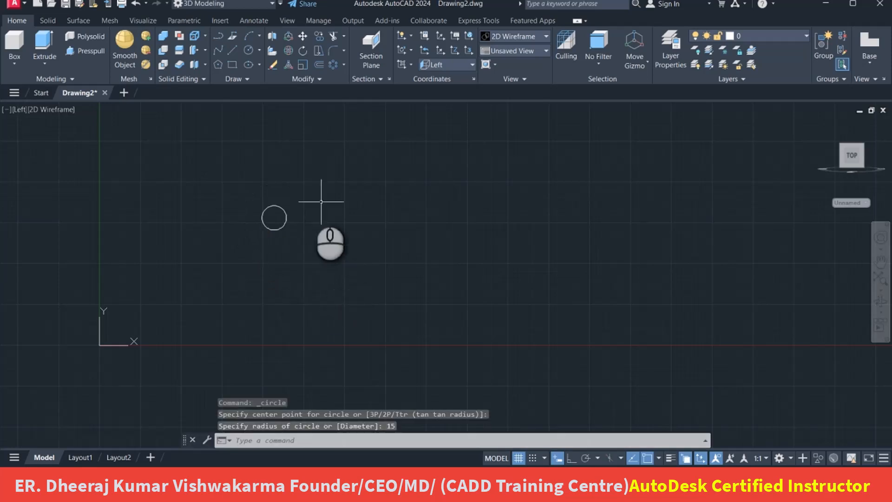
- Draw a concentric circle with diameter 38 around the radius 15 circle
middle_drag(322, 201, 357, 210)
scroll(230, 235, up, 4)
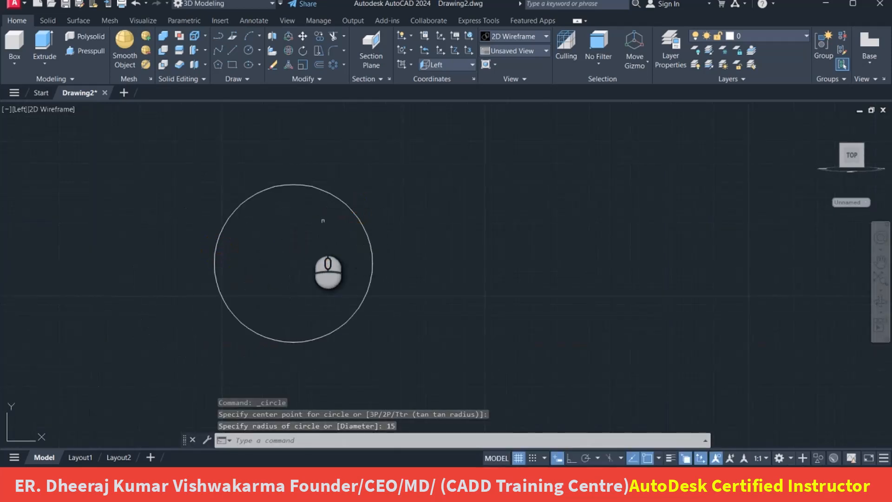
scroll(309, 226, up, 2)
middle_drag(308, 226, 323, 191)
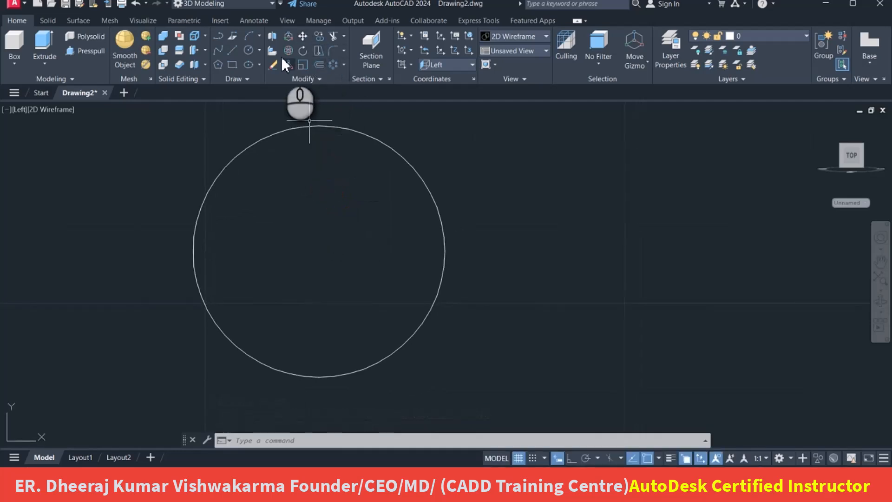
click(249, 49)
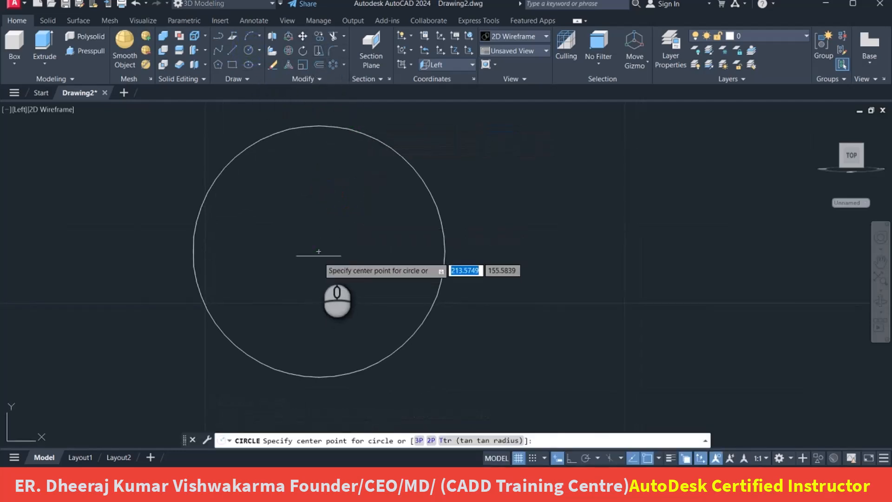
click(318, 251)
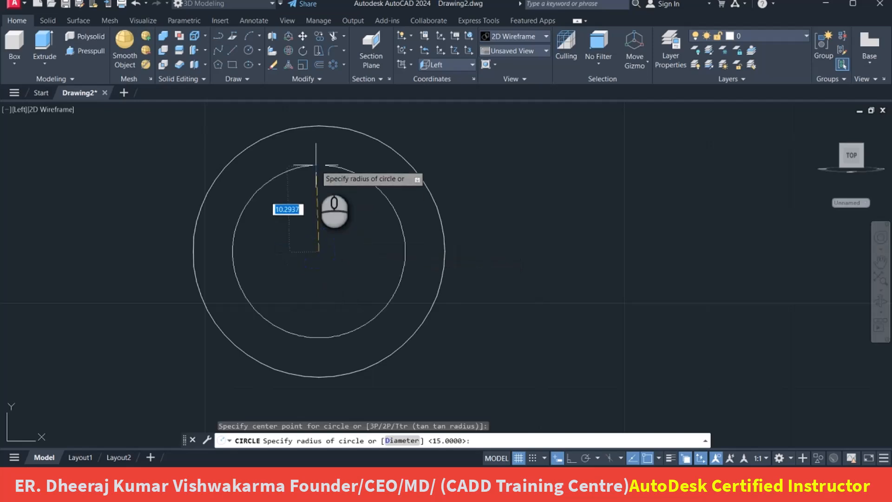
key(Return)
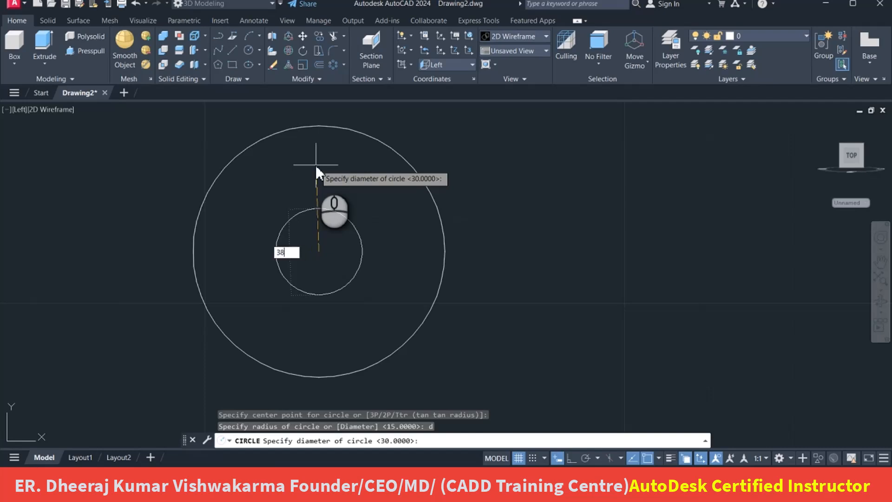
key(Return)
- Check the exercise image for the outer ring size and draw a third concentric circle with radius 21
scroll(316, 165, down, 2)
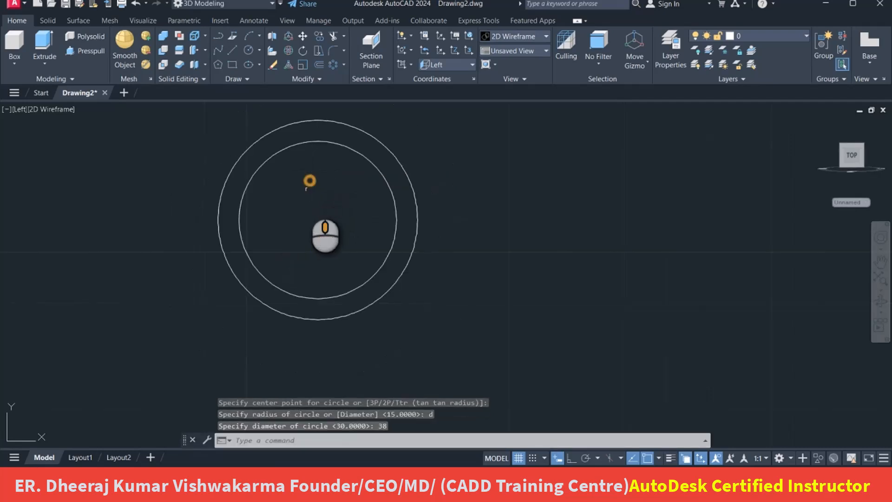
middle_drag(309, 181, 286, 199)
click(320, 485)
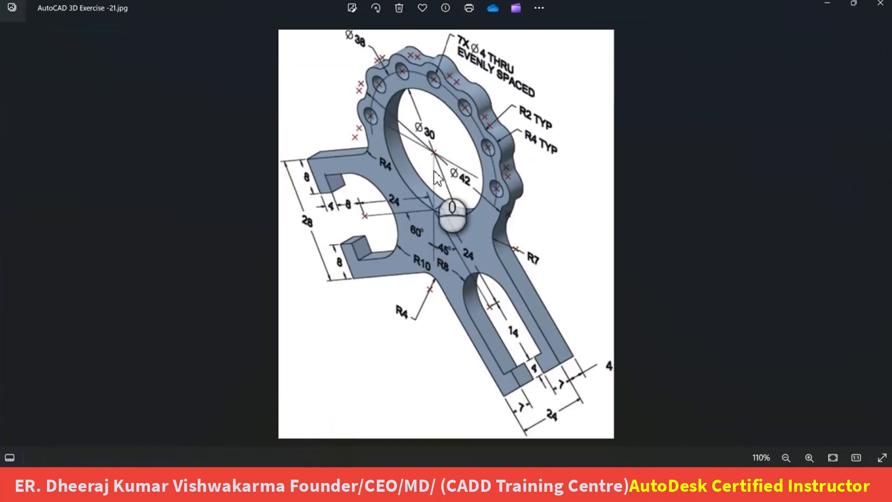
click(319, 485)
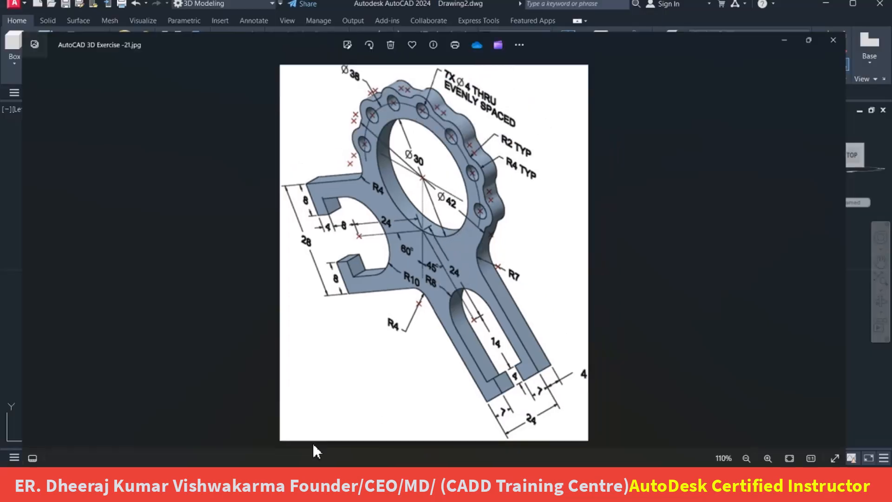
click(248, 52)
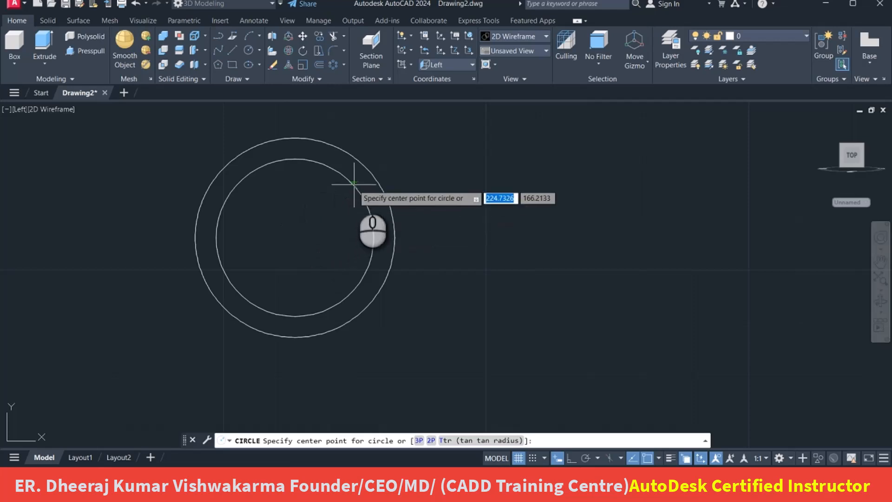
scroll(289, 172, down, 4)
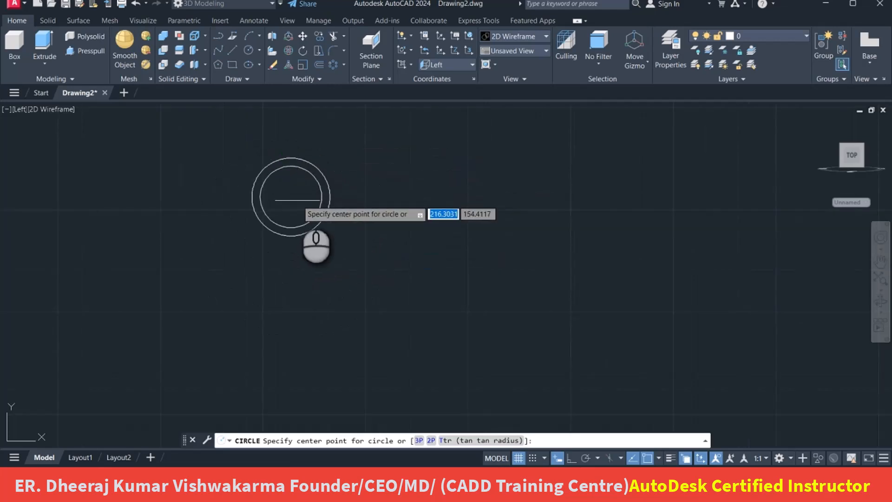
scroll(296, 198, up, 2)
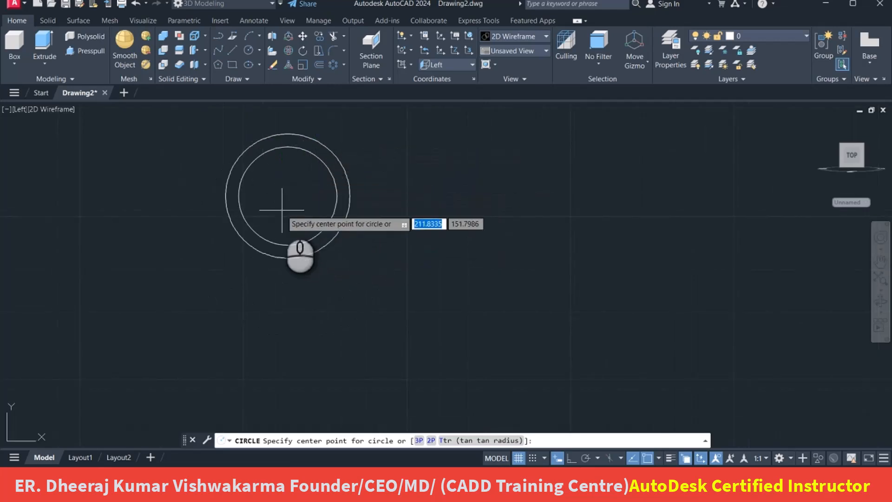
scroll(297, 189, up, 2)
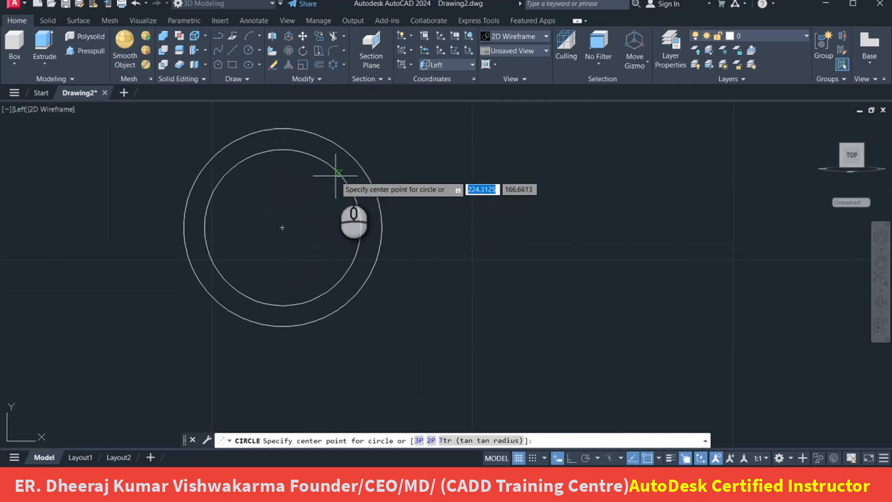
click(282, 229)
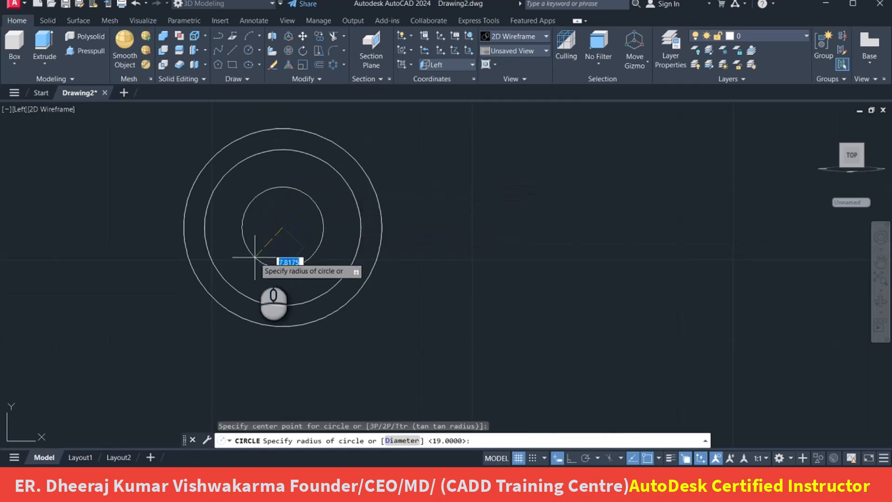
text(21)
key(Return)
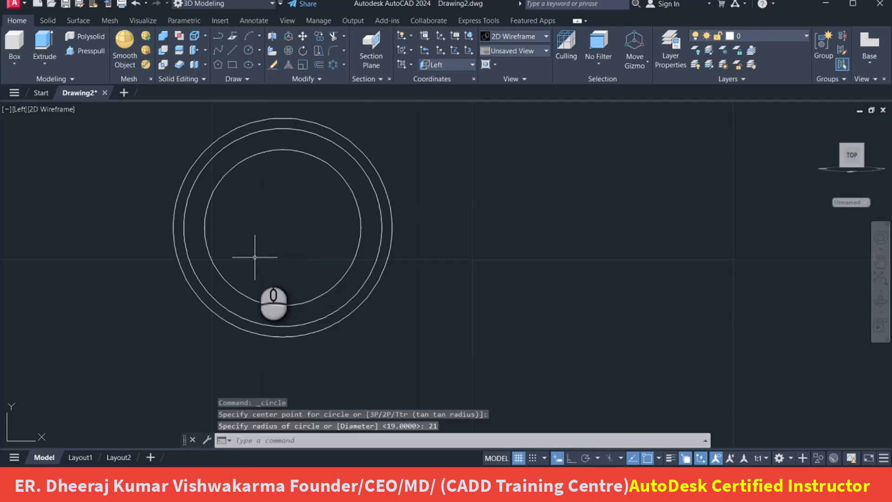
- Draw a hole circle with radius 2 centred on the left quadrant of the diameter 38 circle
middle_drag(241, 200, 244, 226)
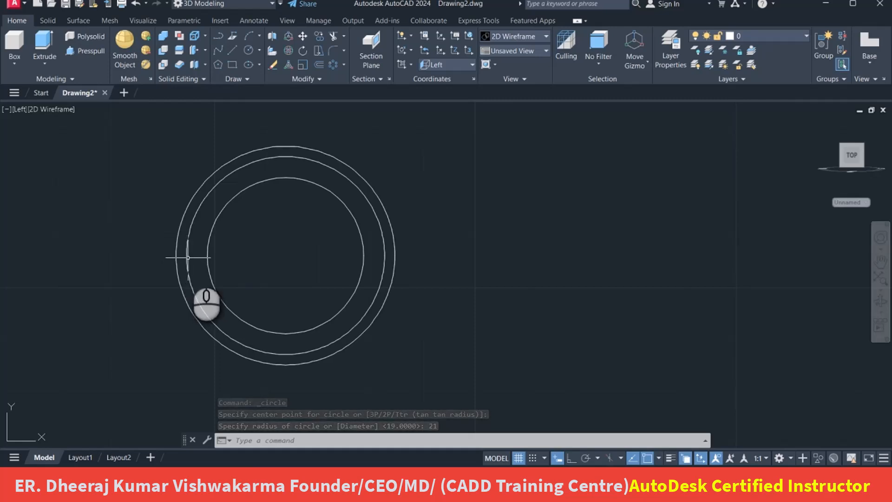
click(249, 49)
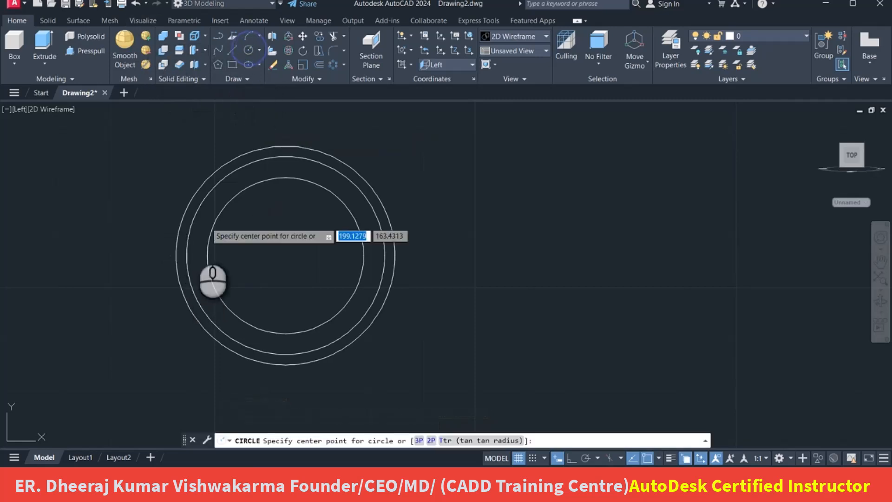
click(187, 259)
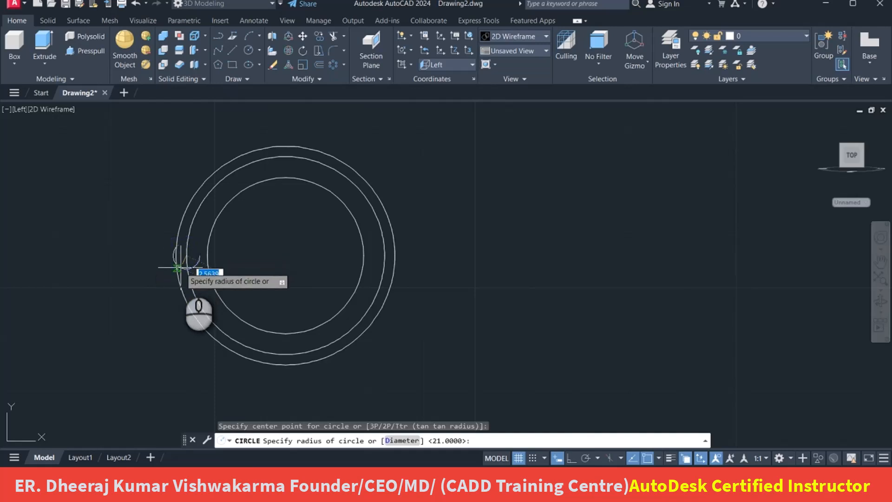
text(2)
key(Return)
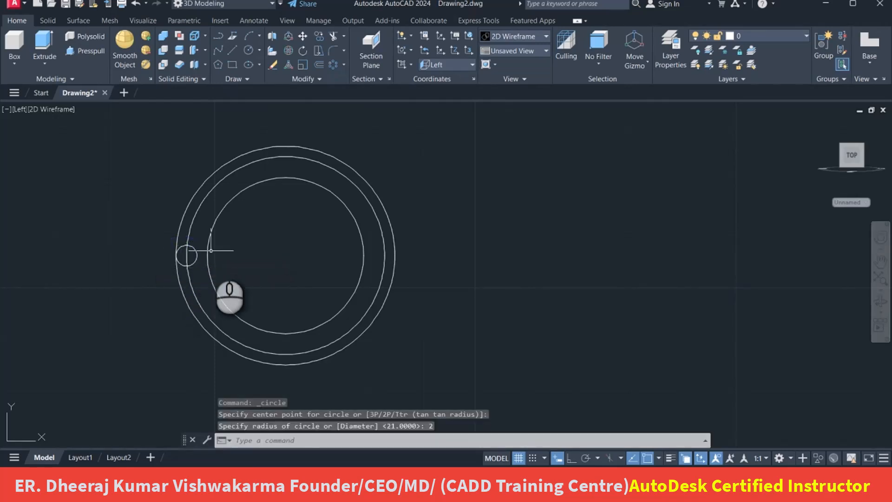
- Check the lobe radius in the exercise image and draw a radius 4 circle concentric with the small hole circle
scroll(179, 239, up, 5)
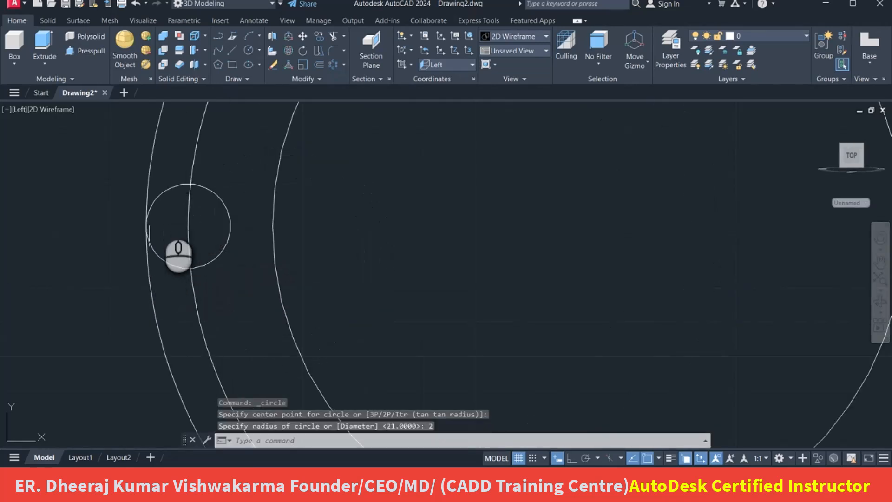
click(346, 487)
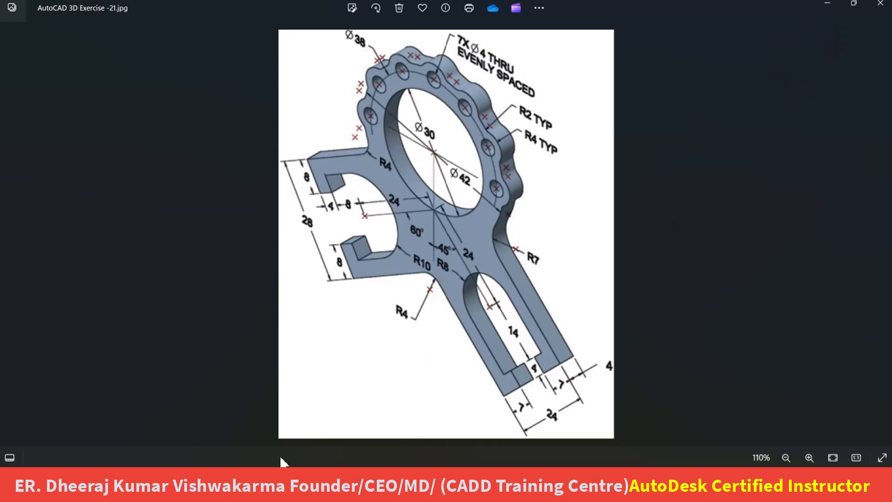
click(332, 485)
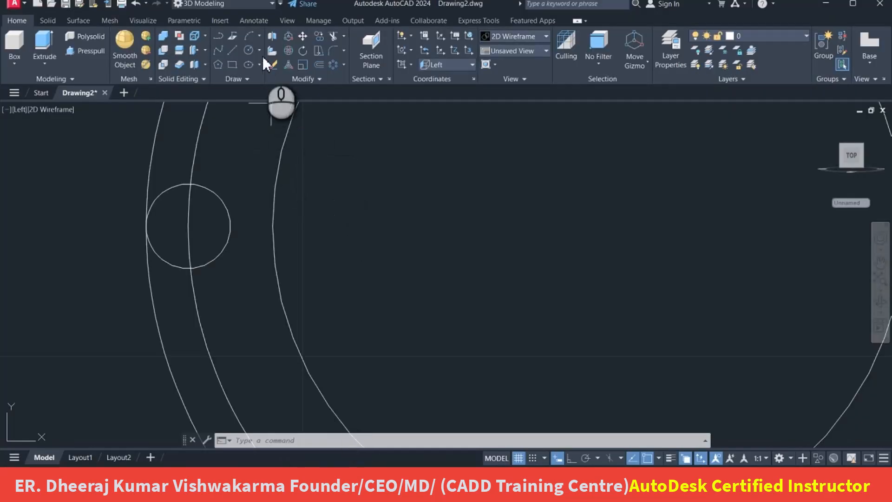
click(249, 51)
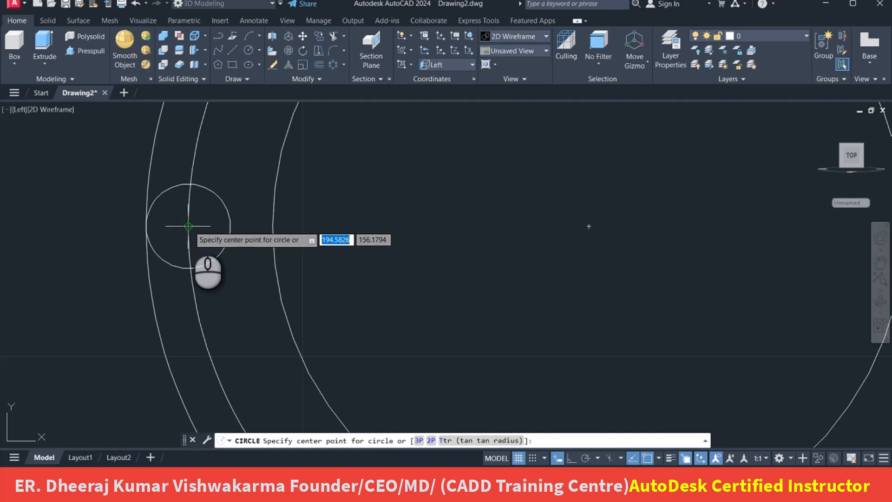
click(189, 226)
text(4)
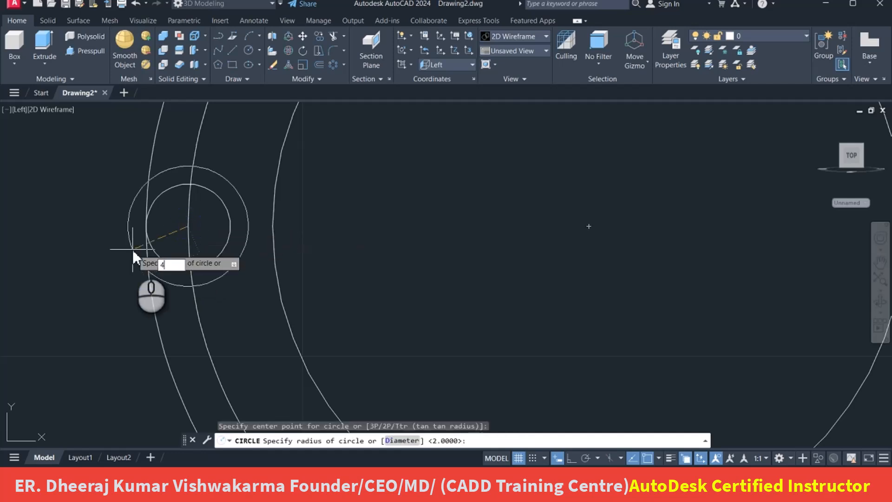
key(Return)
- Fillet the upper junction of the radius 4 circle and the outermost ring circle with radius 2 in No trim mode
scroll(177, 191, down, 2)
scroll(177, 190, down, 2)
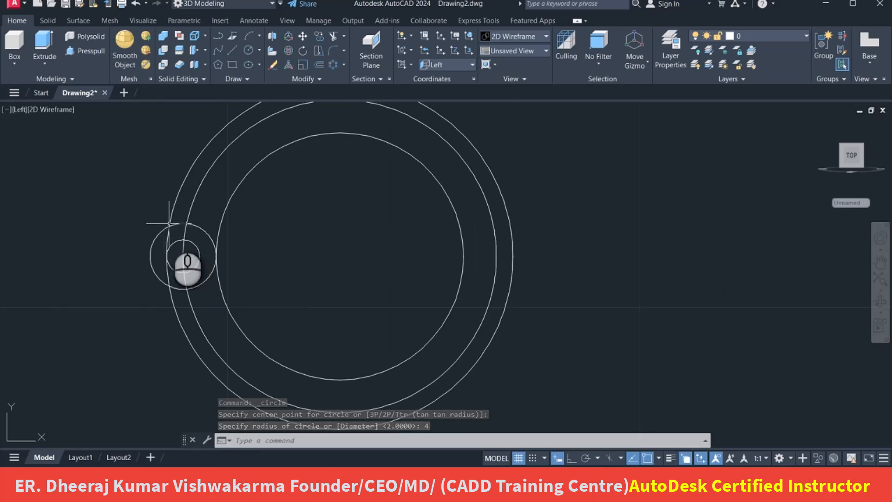
scroll(167, 227, up, 3)
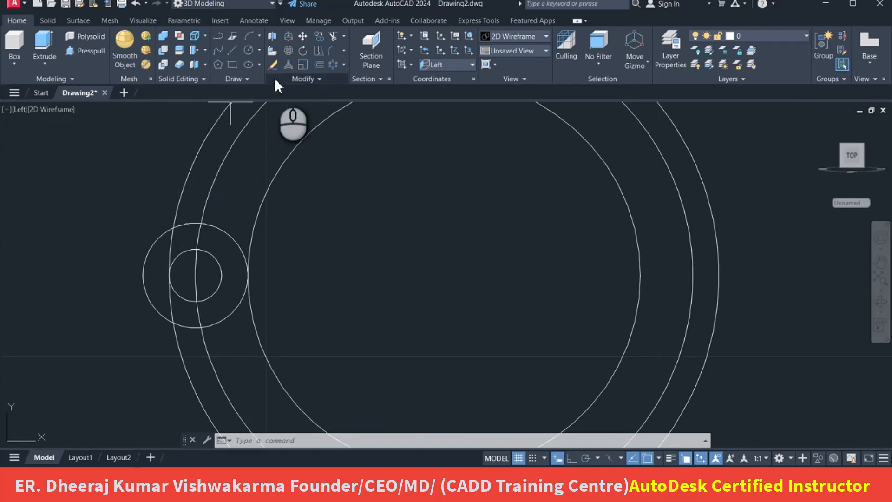
click(331, 48)
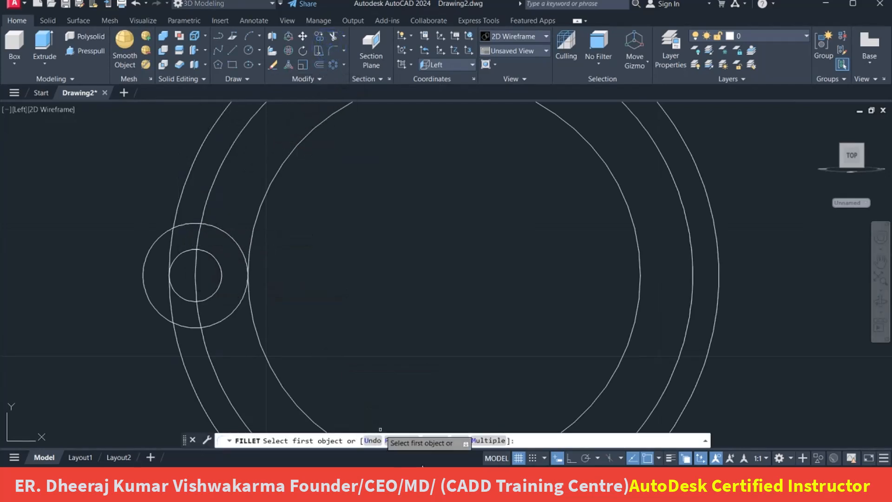
click(439, 444)
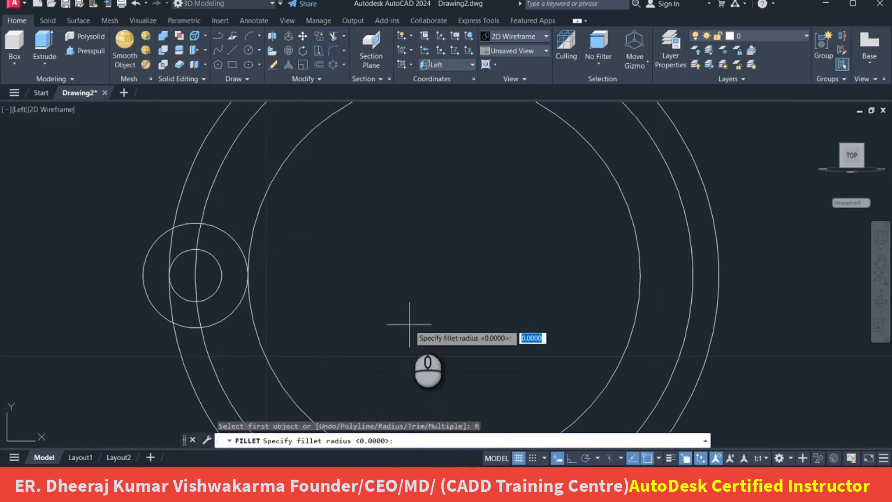
text(2)
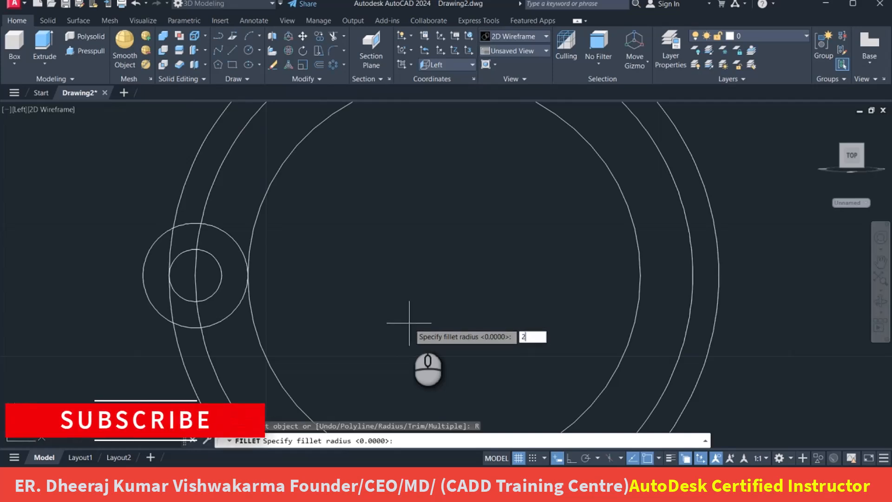
key(Return)
click(459, 440)
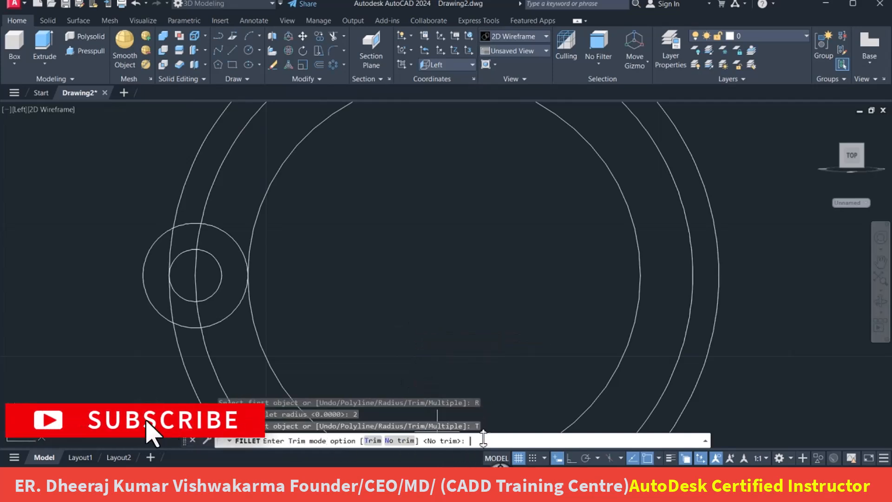
click(399, 441)
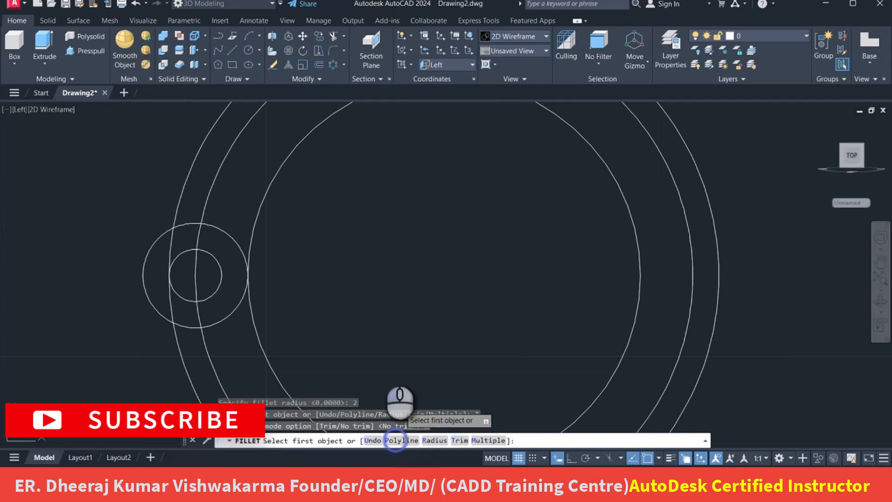
click(163, 231)
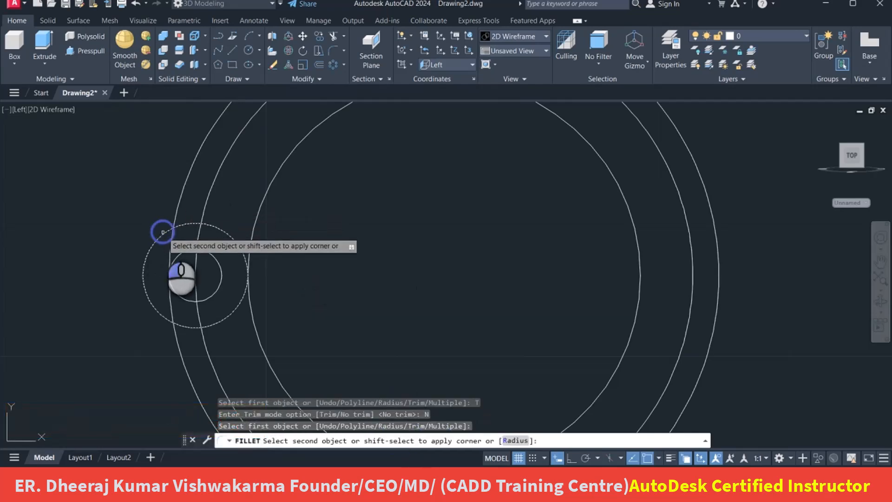
click(178, 207)
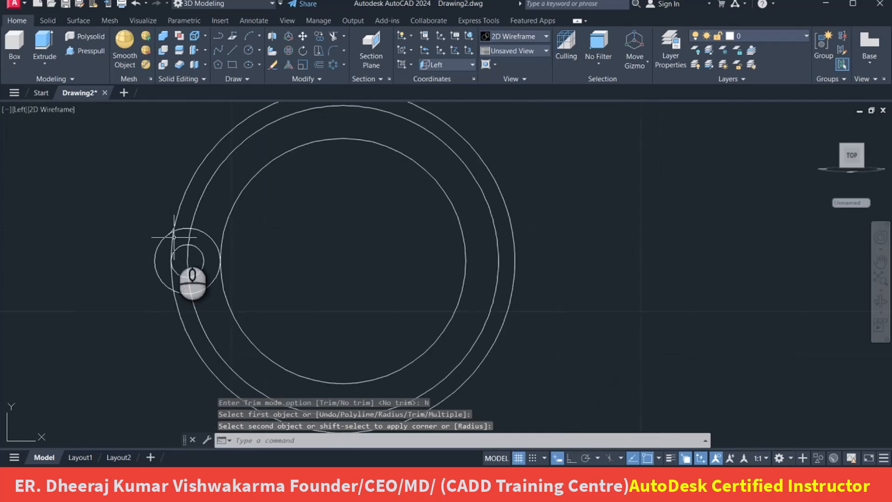
- Fillet the lower junction of the radius 4 circle and the outermost ring circle on the left
scroll(173, 238, down, 1)
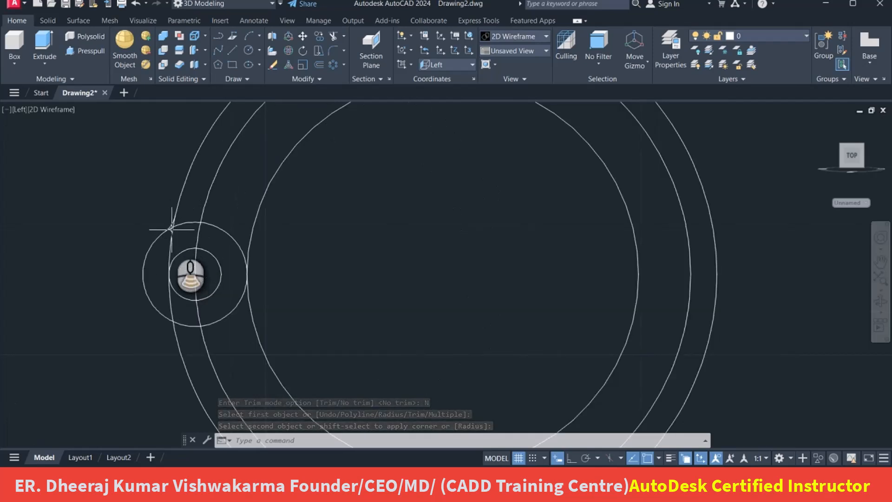
scroll(171, 229, down, 2)
scroll(173, 223, down, 2)
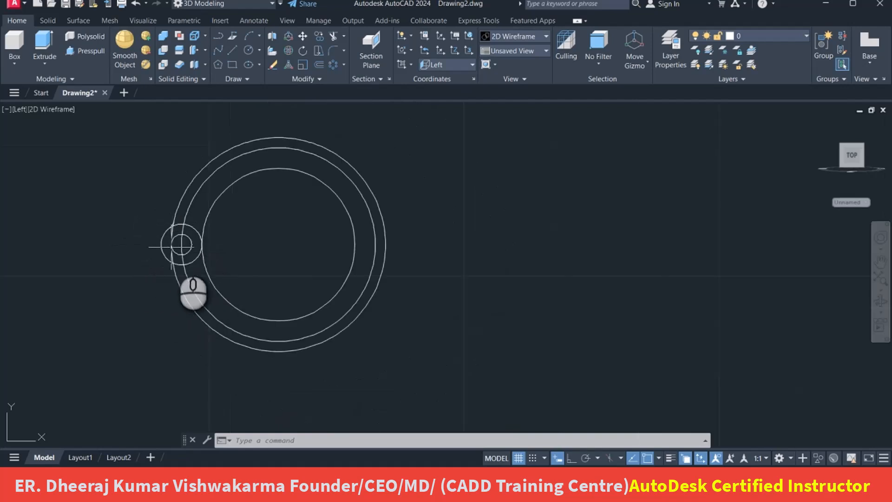
click(142, 207)
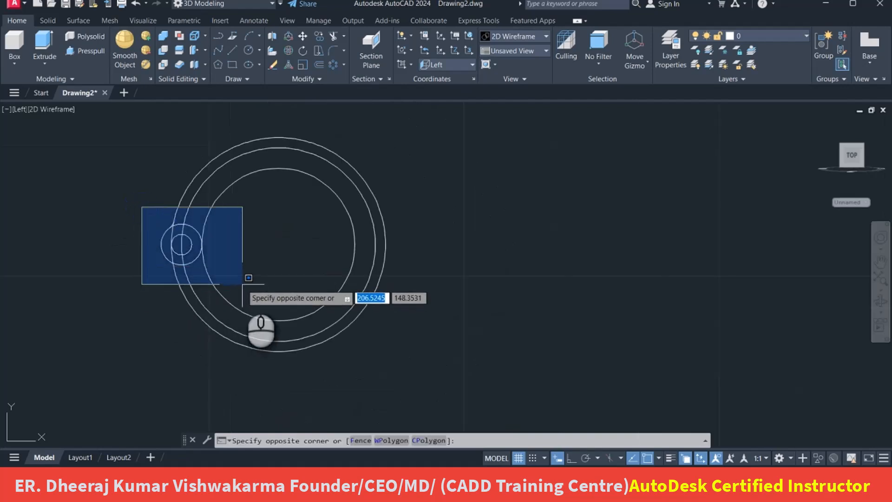
click(96, 195)
scroll(171, 266, up, 4)
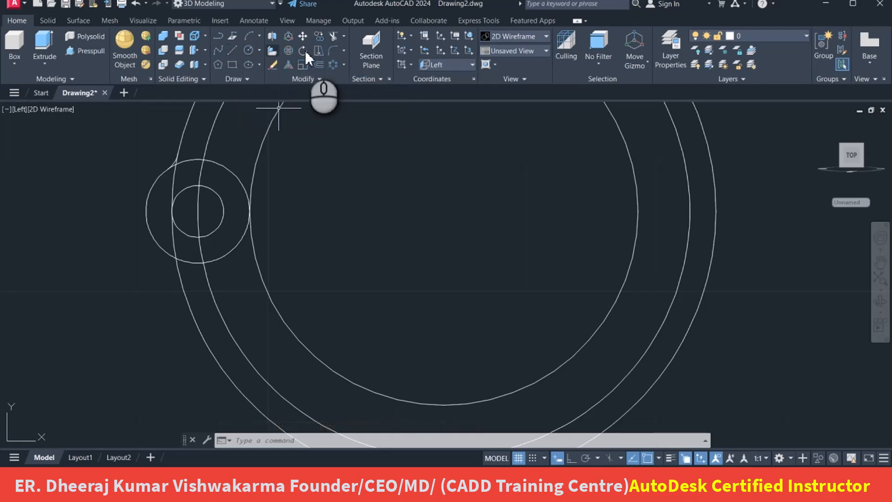
click(333, 50)
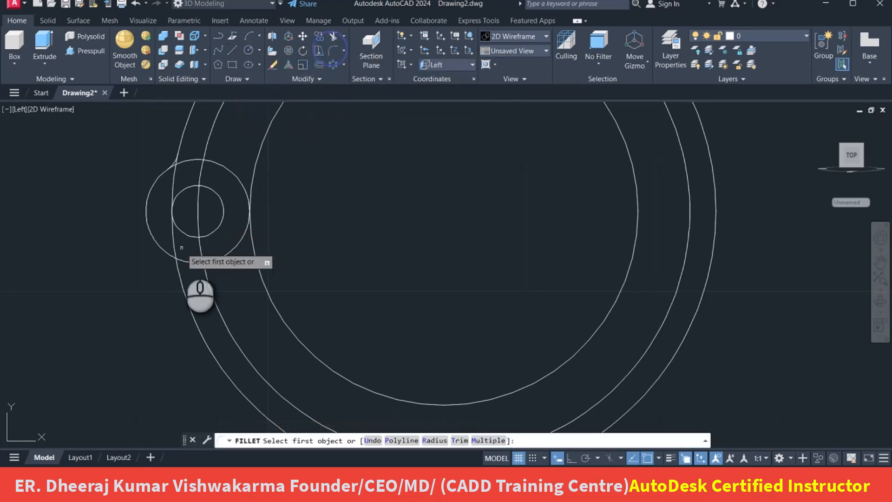
click(163, 252)
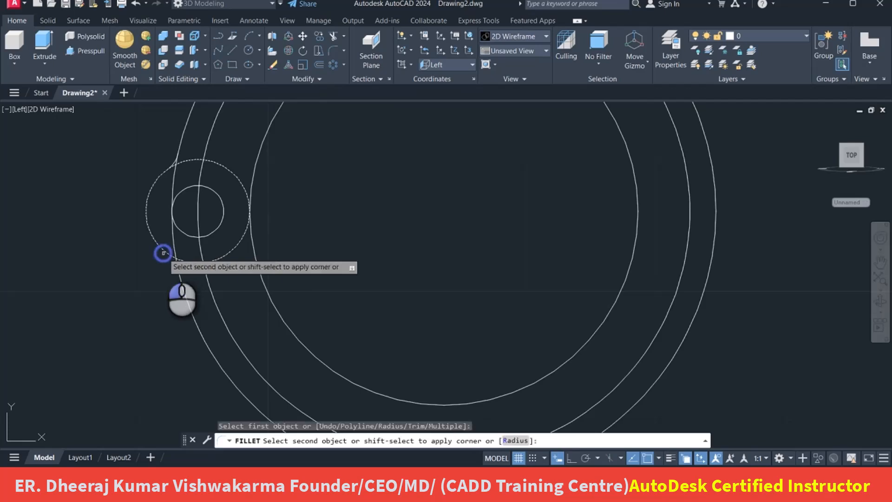
click(177, 279)
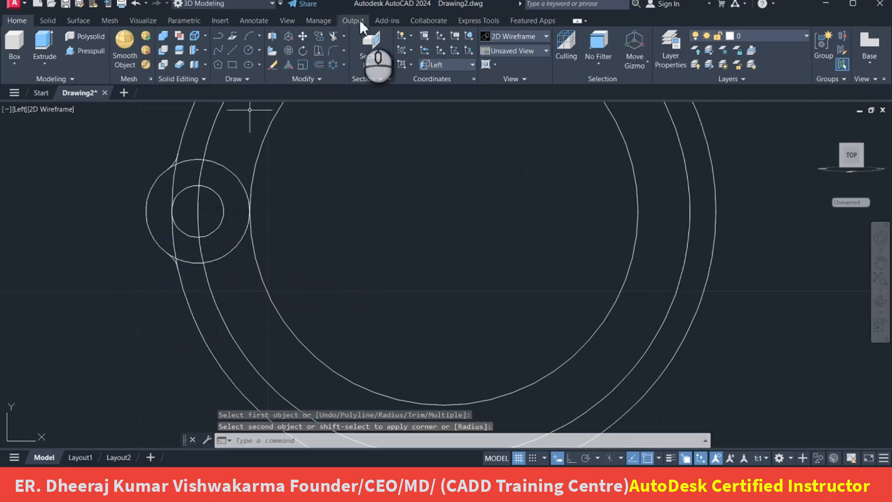
- Trim away the inner part of the radius 4 circle, using the two fillet arcs as cutting edges
click(333, 36)
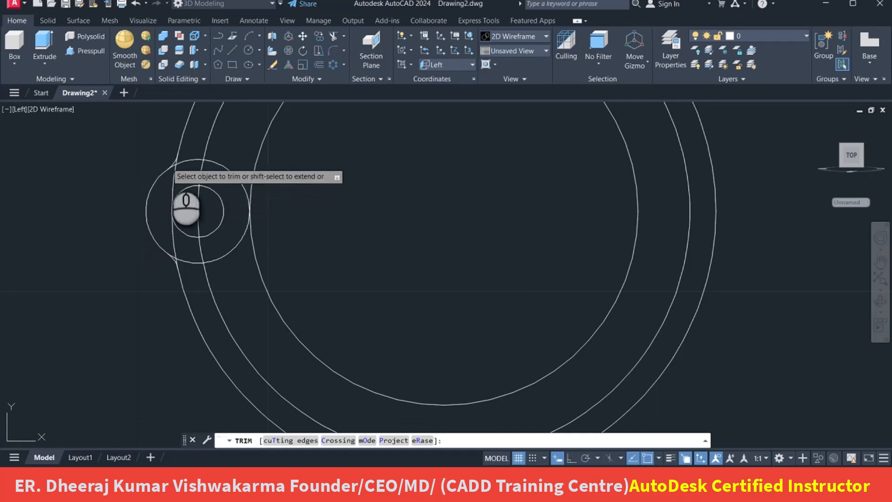
scroll(177, 158, up, 2)
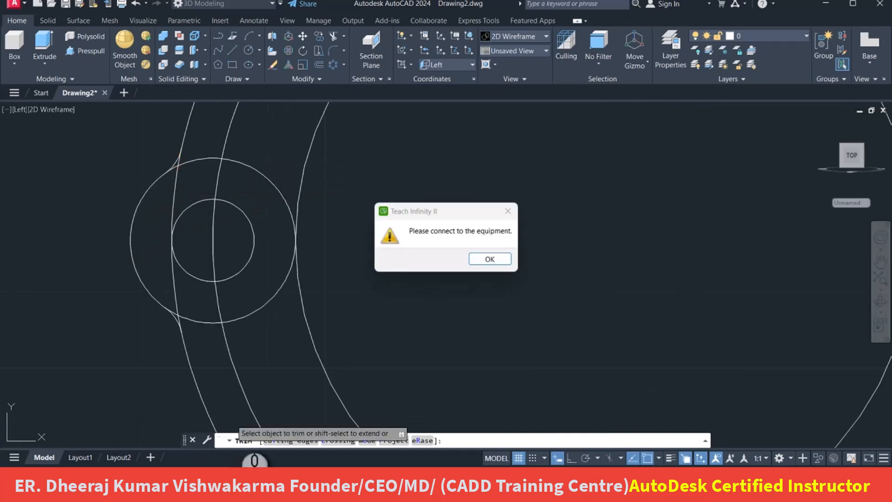
click(291, 440)
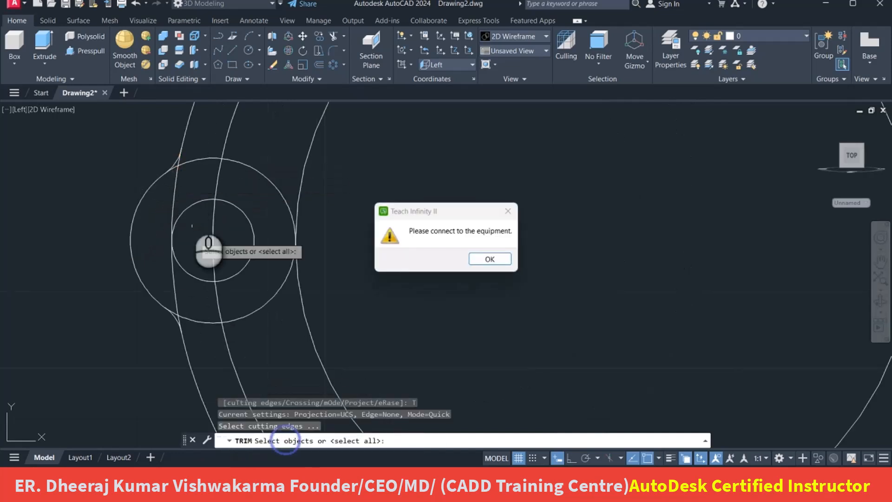
click(174, 162)
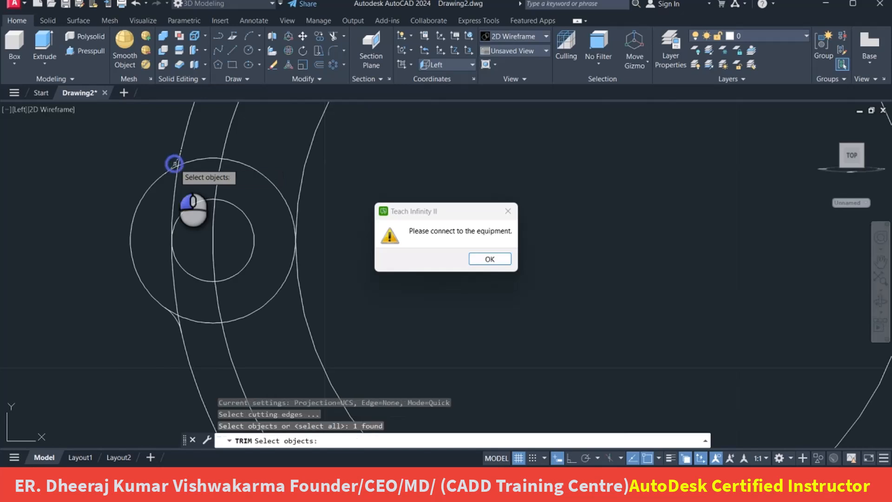
click(174, 319)
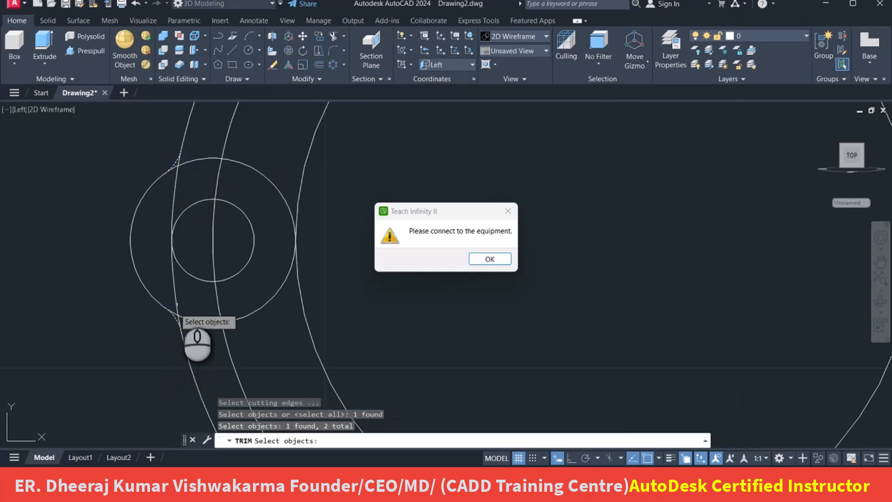
key(Return)
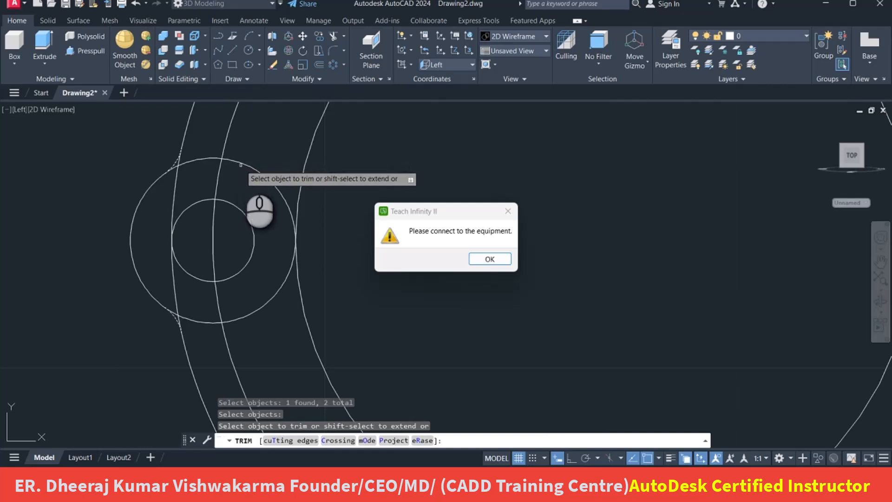
click(241, 164)
right_click(302, 148)
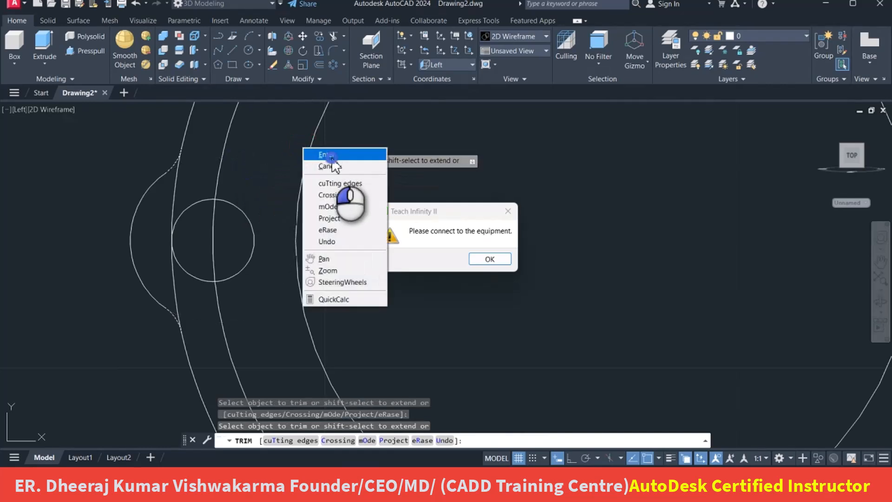
click(321, 149)
click(508, 211)
- Create a polar array of the left lobe arc, its two fillets and the hole circle about the ring centre
scroll(251, 232, down, 2)
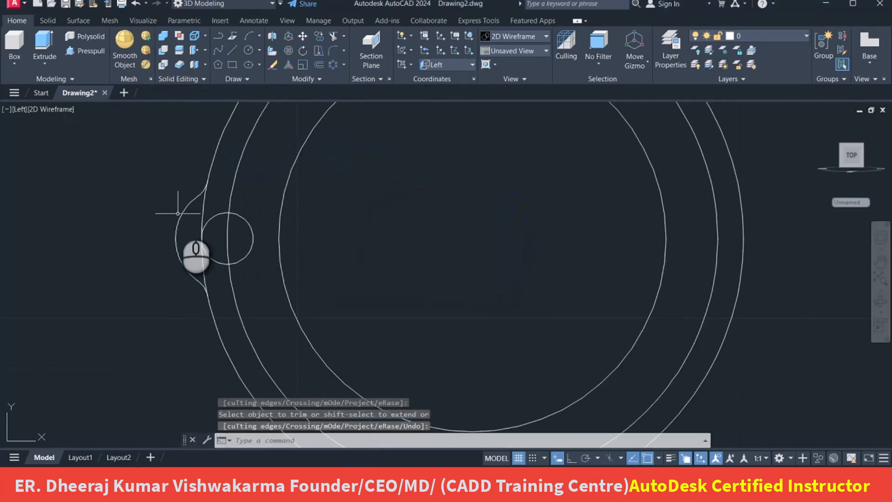
scroll(214, 201, down, 2)
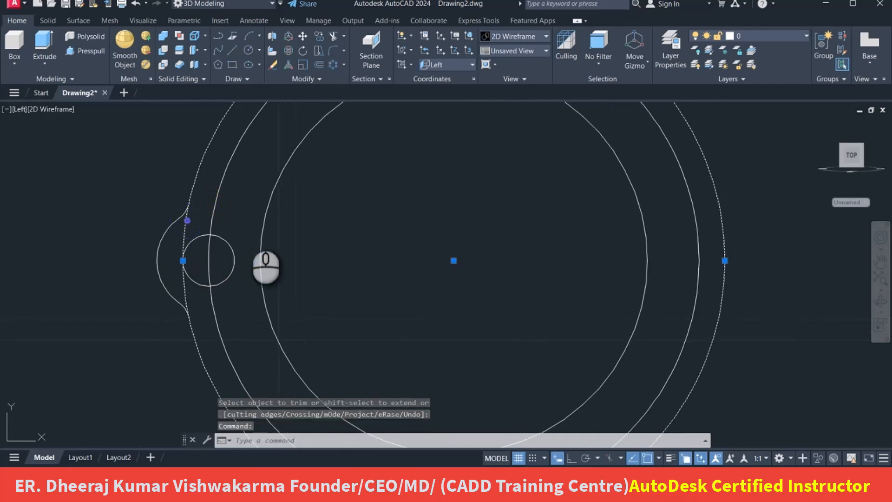
scroll(223, 253, down, 3)
key(Escape)
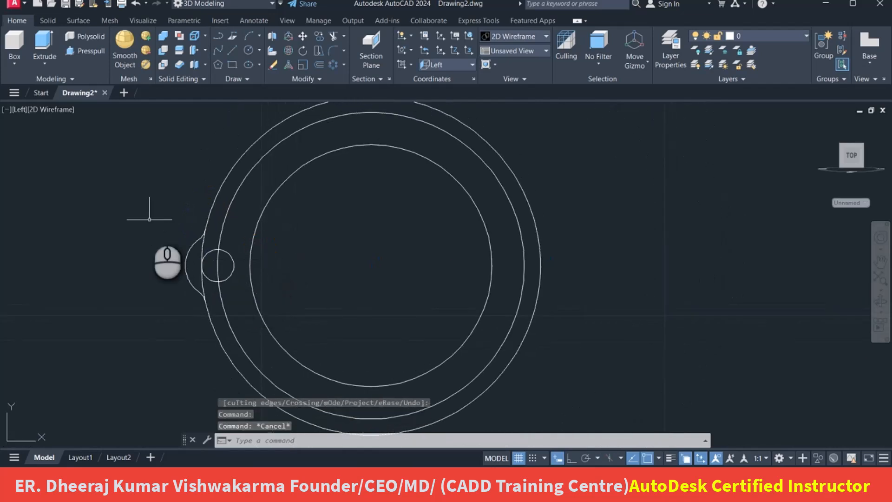
click(145, 205)
click(249, 320)
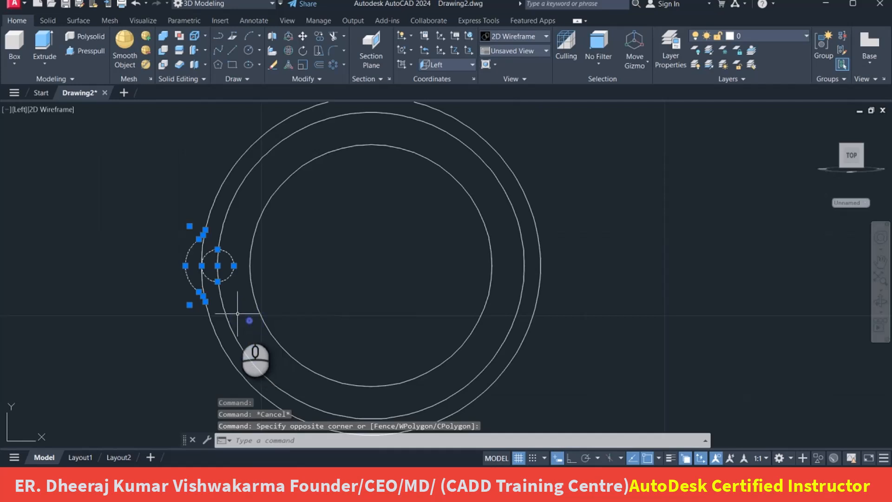
click(333, 63)
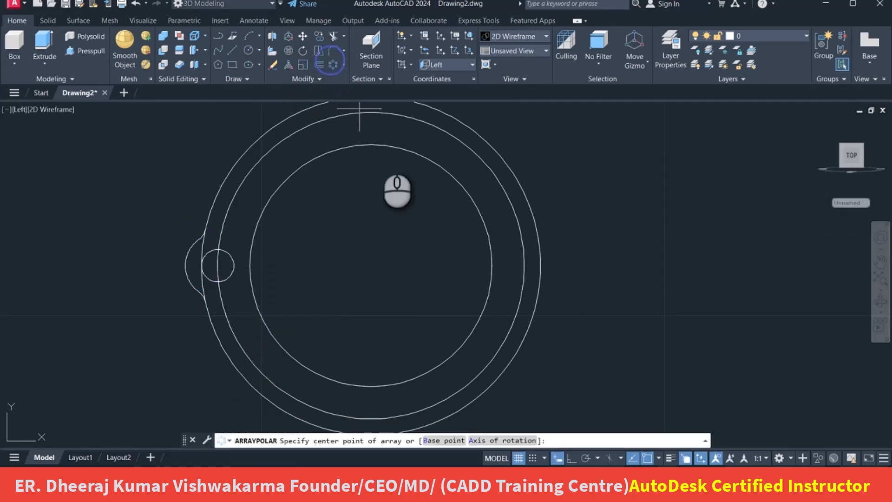
click(371, 266)
scroll(372, 272, down, 2)
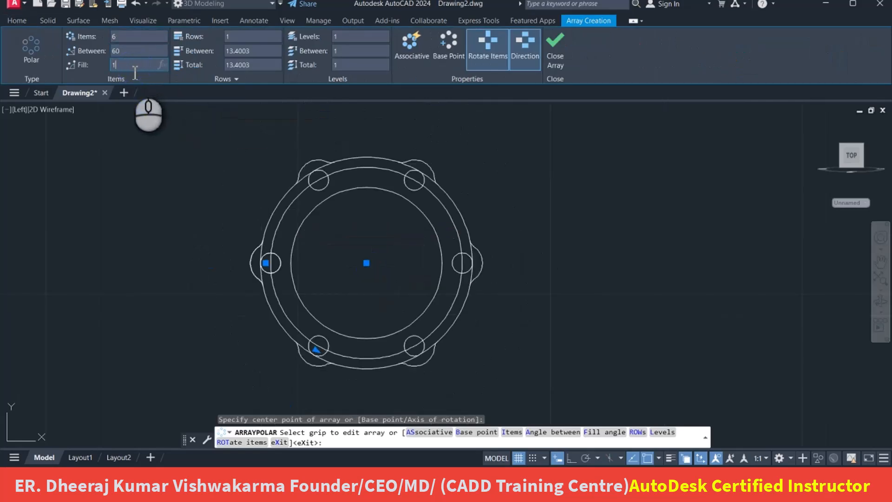
- Set the polar array to 7 items over a 180 degree fill, reverse its direction and finish the array
click(134, 73)
text(180)
key(Return)
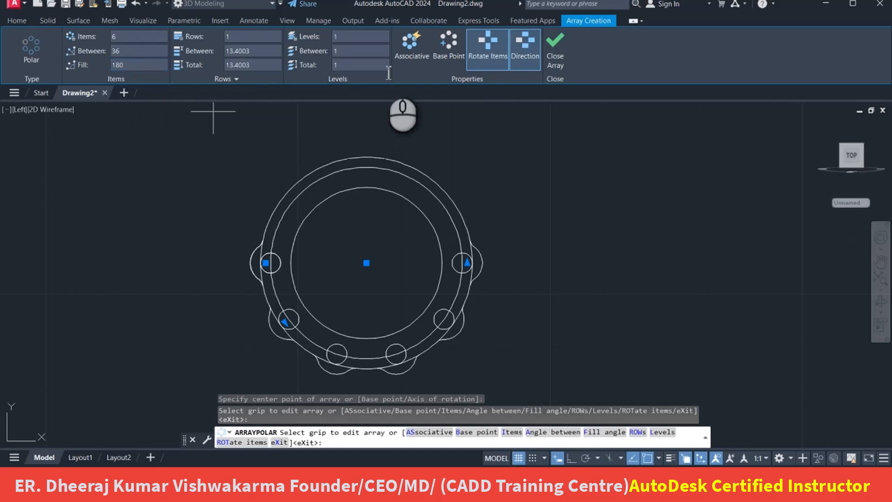
click(540, 54)
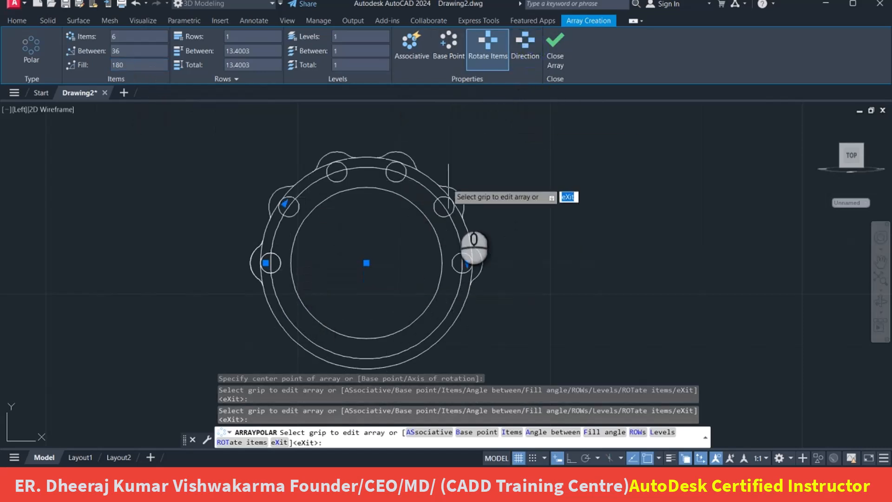
click(125, 41)
text(7)
key(Return)
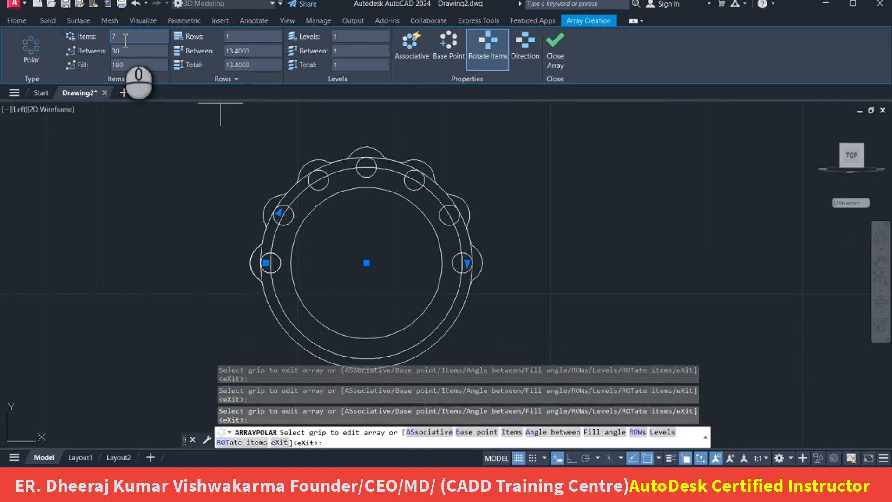
click(557, 43)
- Erase the diameter 38 construction circle that passes through the hole centres
scroll(288, 204, up, 2)
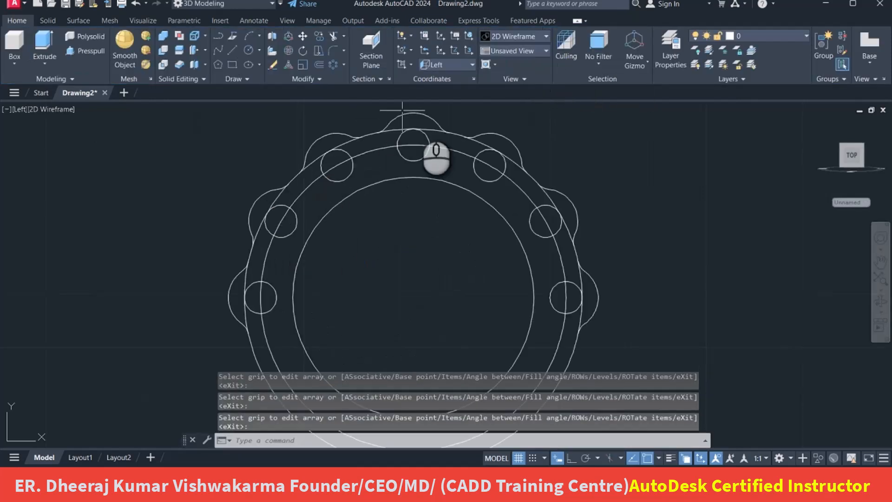
scroll(371, 149, down, 3)
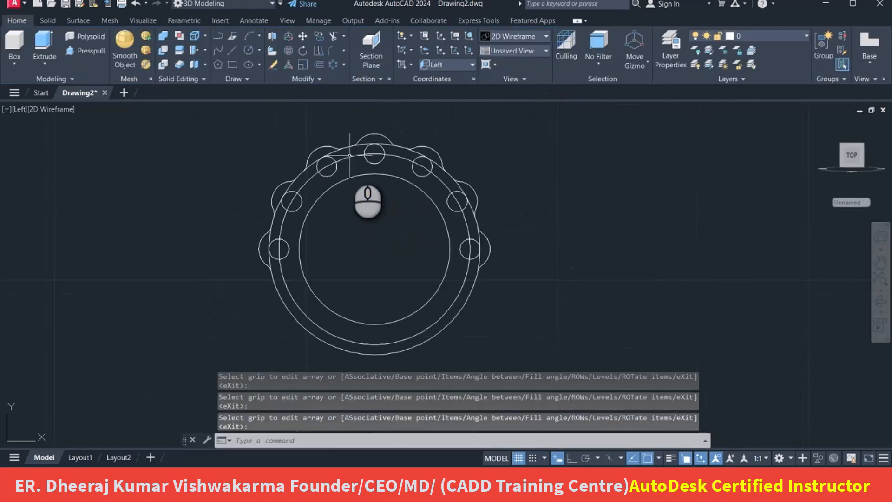
click(349, 156)
key(Delete)
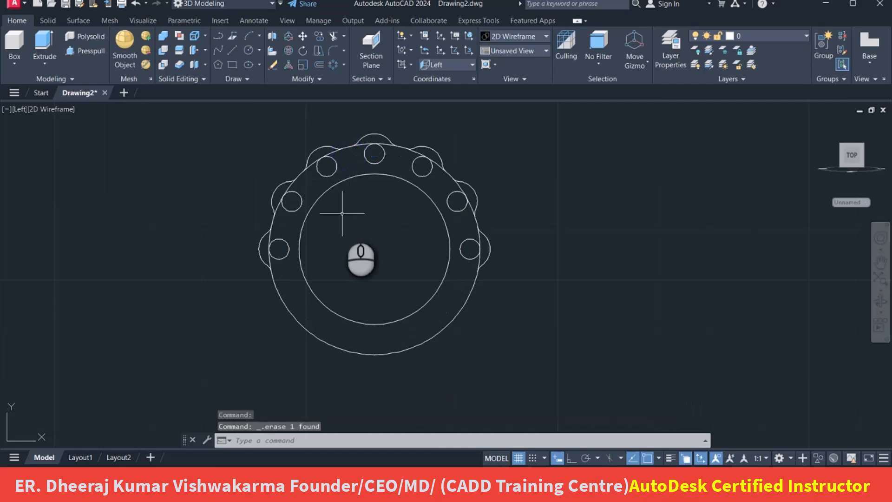
- Trim the lower stretch of the outer ring circle inside the leftmost lobe
scroll(274, 214, up, 2)
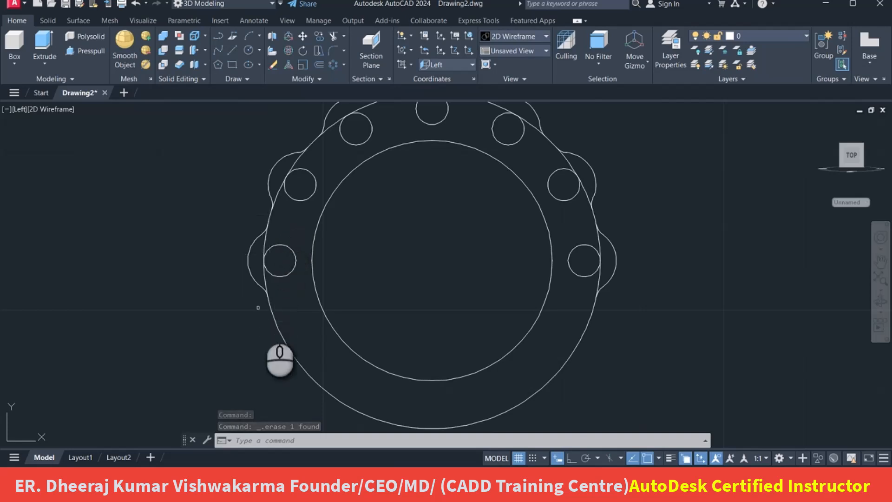
middle_drag(379, 348, 354, 315)
middle_drag(259, 286, 254, 292)
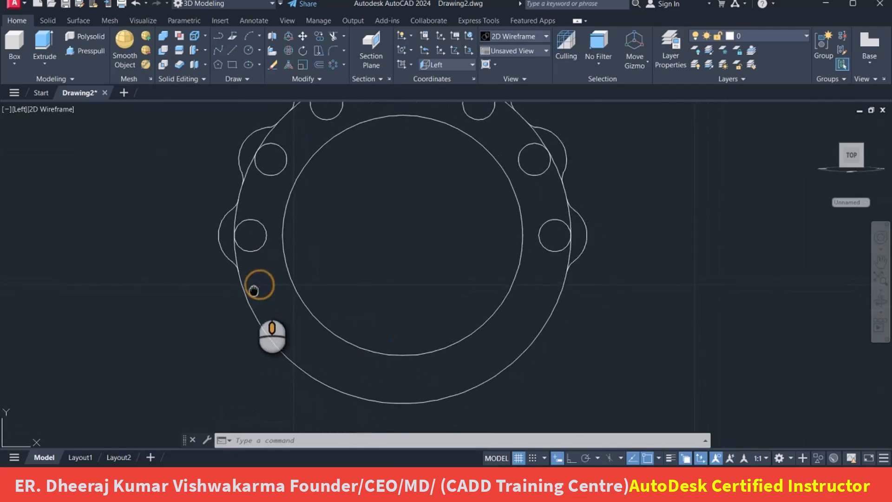
middle_drag(255, 241, 254, 265)
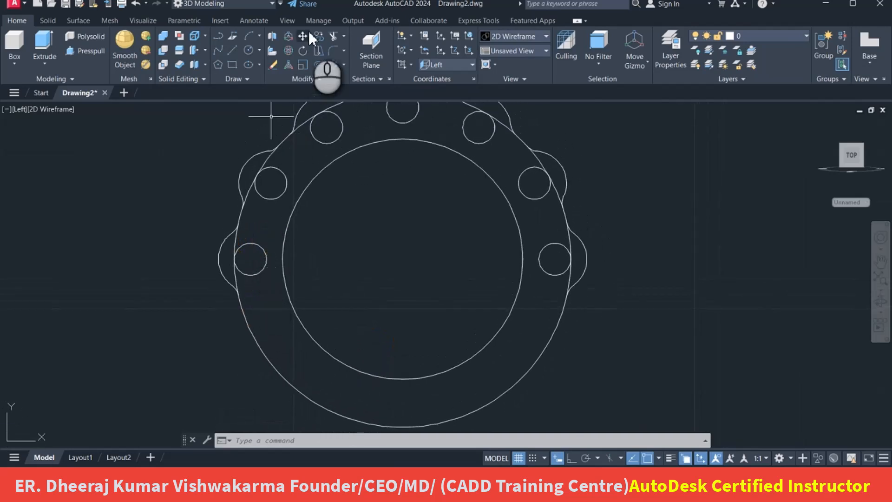
click(332, 35)
scroll(251, 279, up, 5)
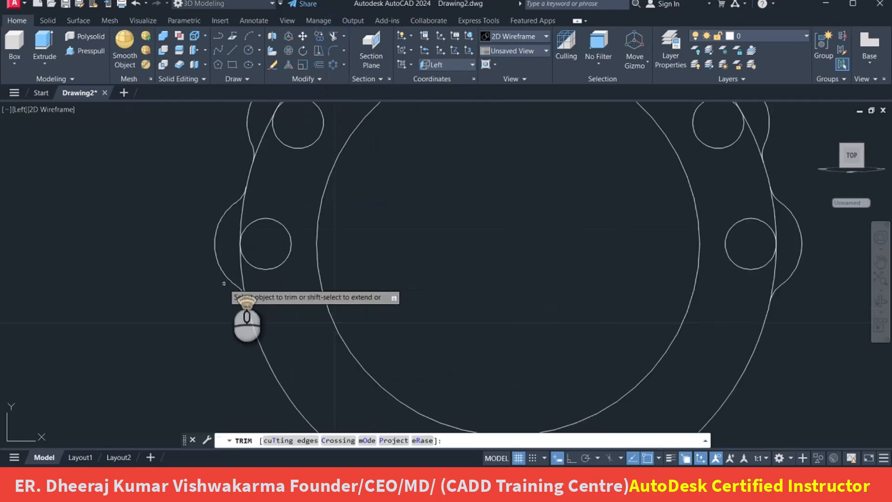
click(253, 271)
scroll(247, 219, up, 4)
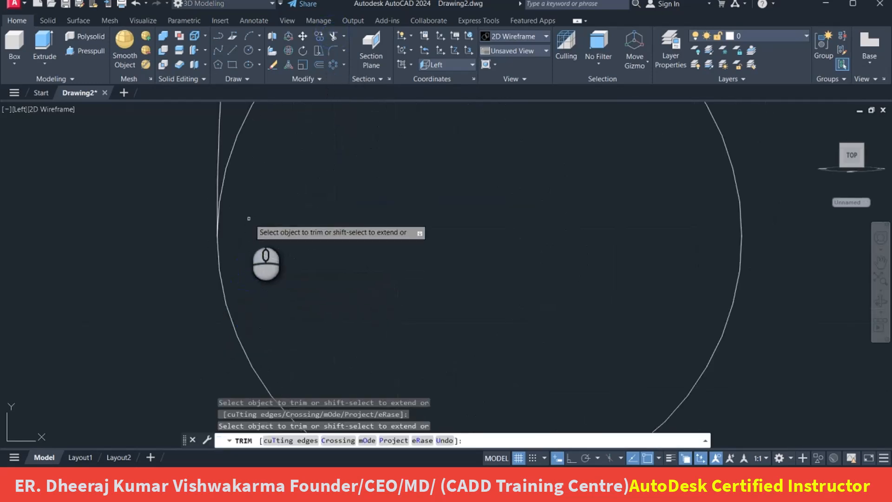
- Try to trim the upper stretch of the outer ring circle inside the leftmost lobe, and undo the trim
click(219, 177)
scroll(220, 177, down, 5)
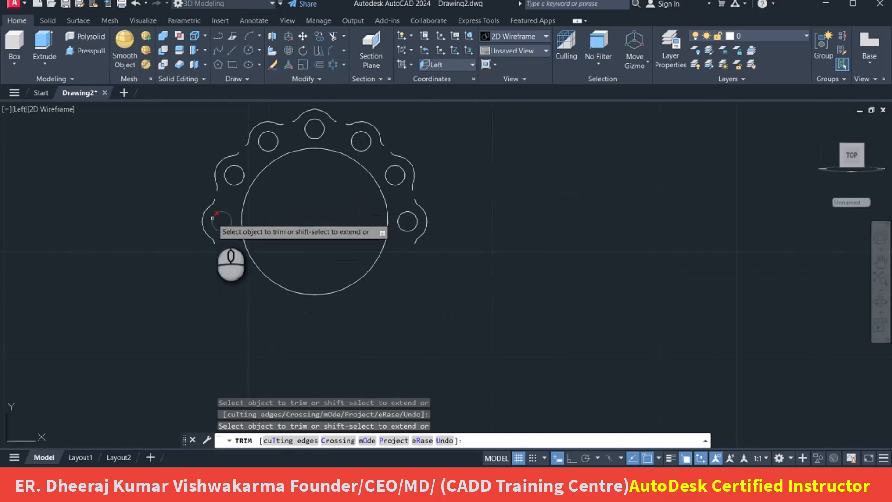
scroll(212, 217, up, 4)
key(ctrl+z)
- Trim the stretches of the outer ring circle inside the leftmost and rightmost lobes
scroll(213, 209, up, 3)
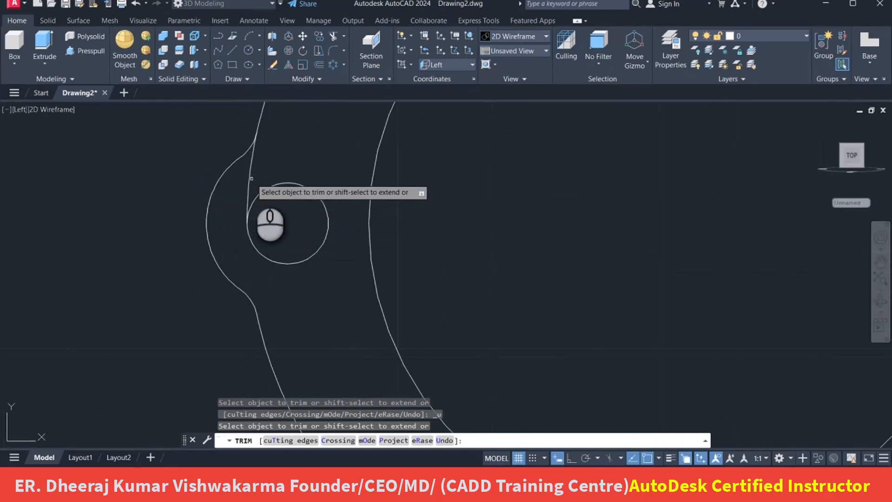
scroll(270, 224, down, 2)
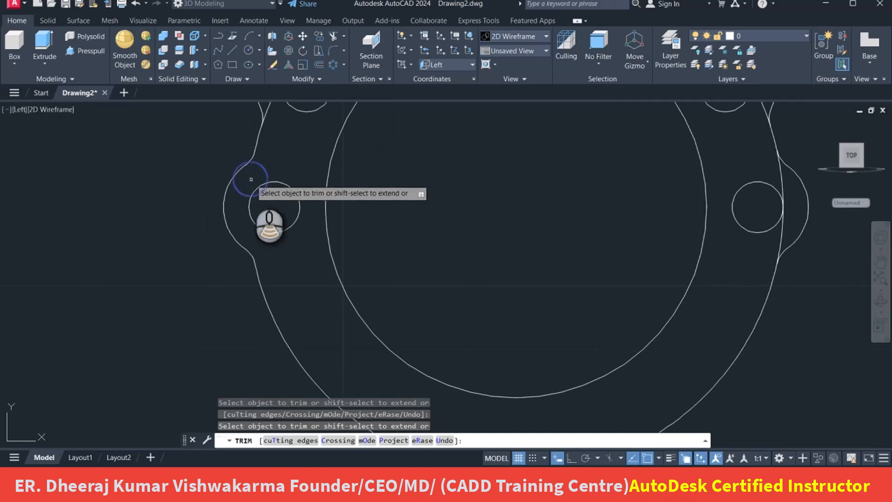
scroll(251, 180, down, 3)
scroll(448, 196, up, 5)
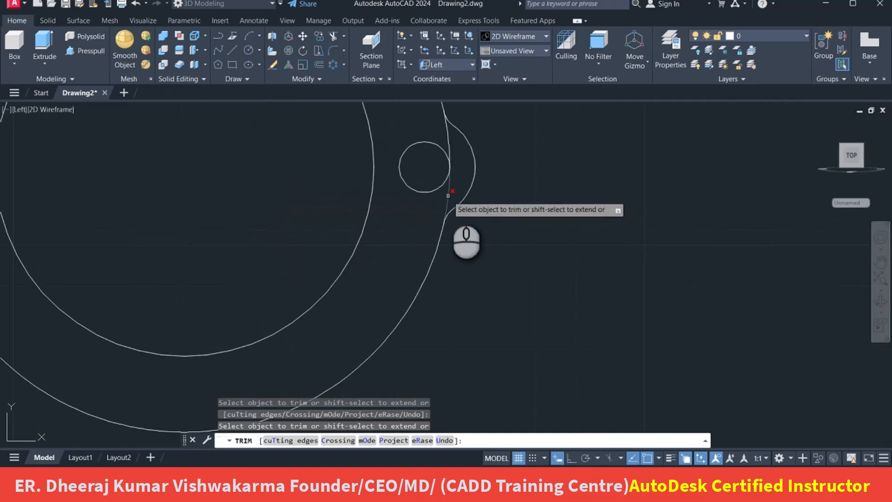
scroll(453, 204, down, 4)
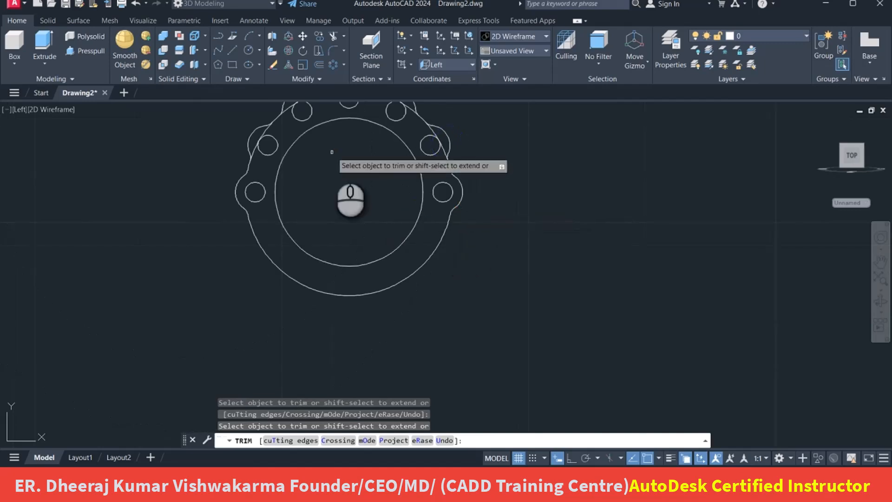
middle_drag(332, 152, 337, 258)
middle_drag(301, 291, 287, 292)
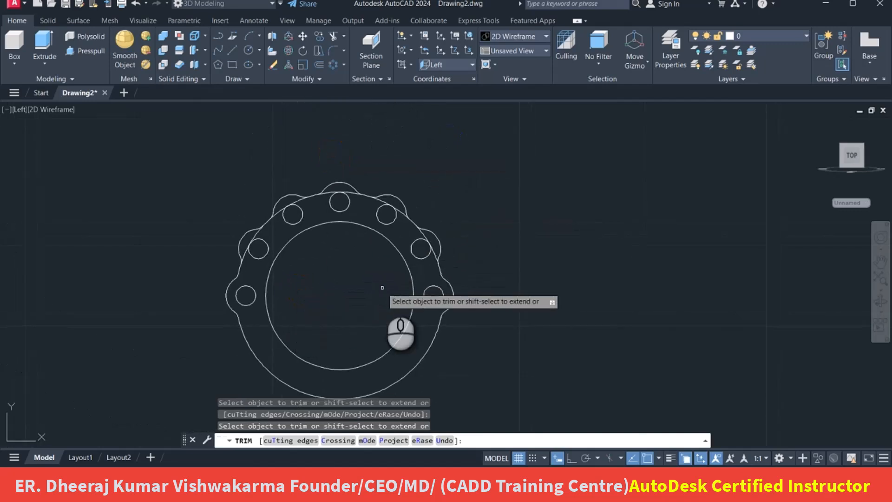
- Trim the ring circle inside the second lobe on the left side and erase the arc still crossing the upper lobes
scroll(382, 287, up, 3)
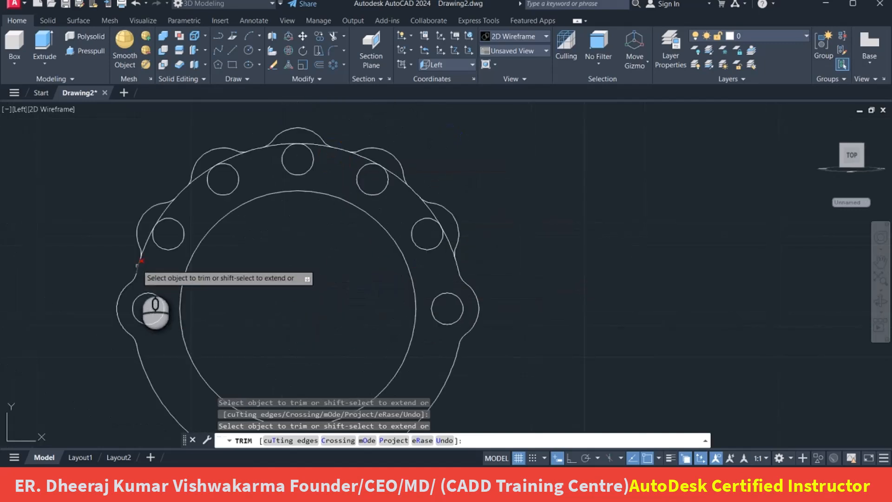
click(144, 247)
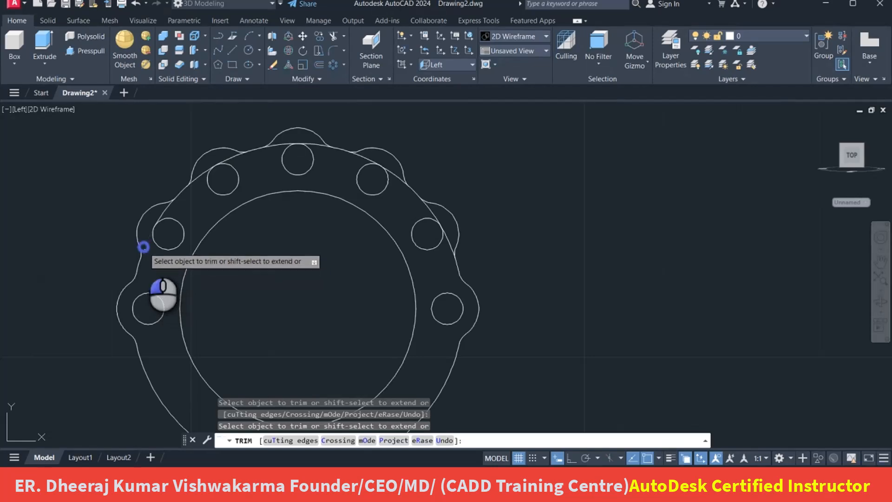
right_click(154, 171)
click(168, 182)
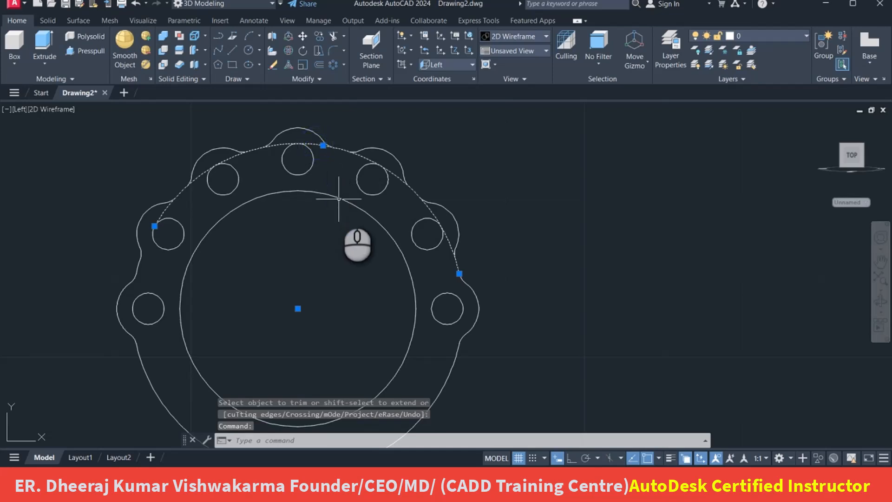
key(Delete)
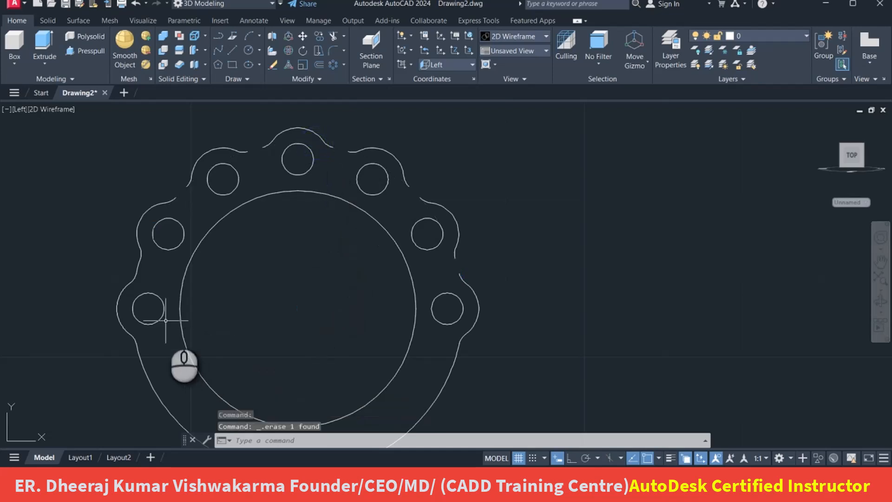
- Start a polar array of the short arc joining the two lowest left lobes, centred on the ring's centre
click(137, 264)
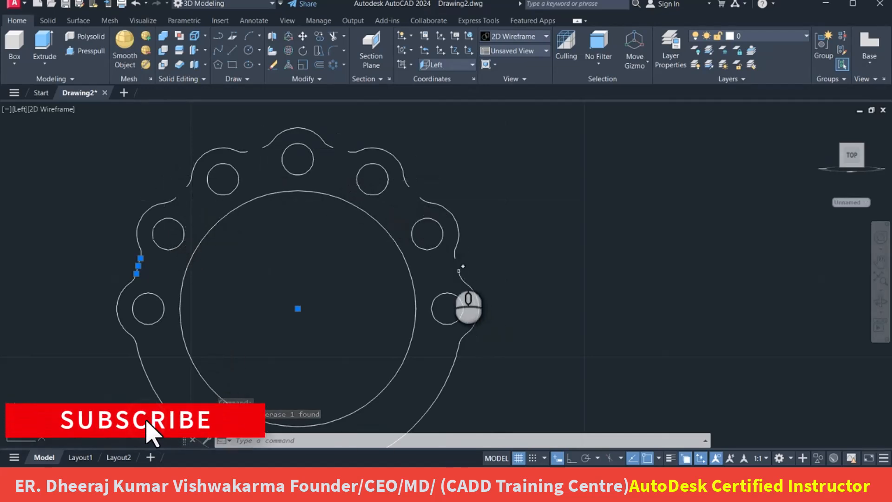
click(334, 65)
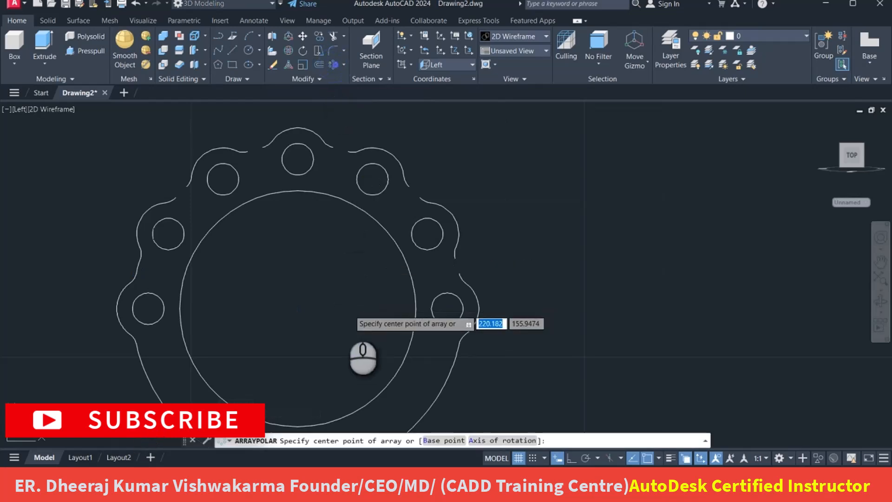
click(297, 308)
middle_drag(268, 271, 265, 248)
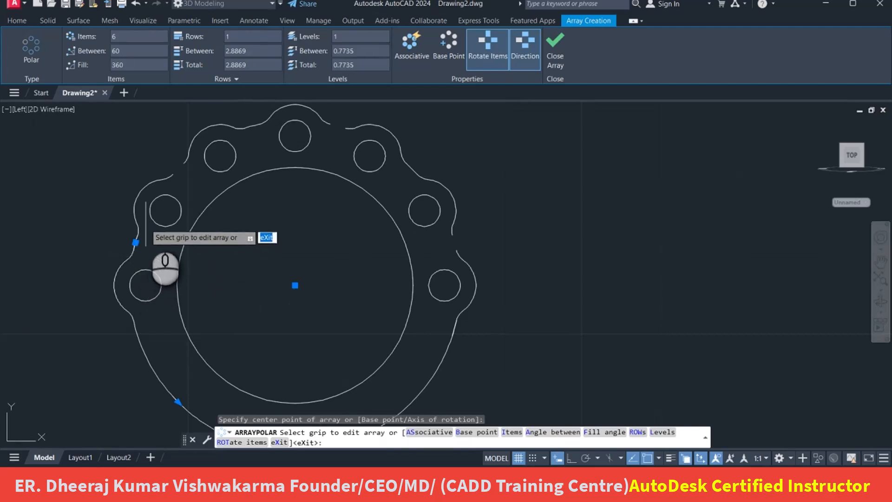
scroll(464, 353, up, 4)
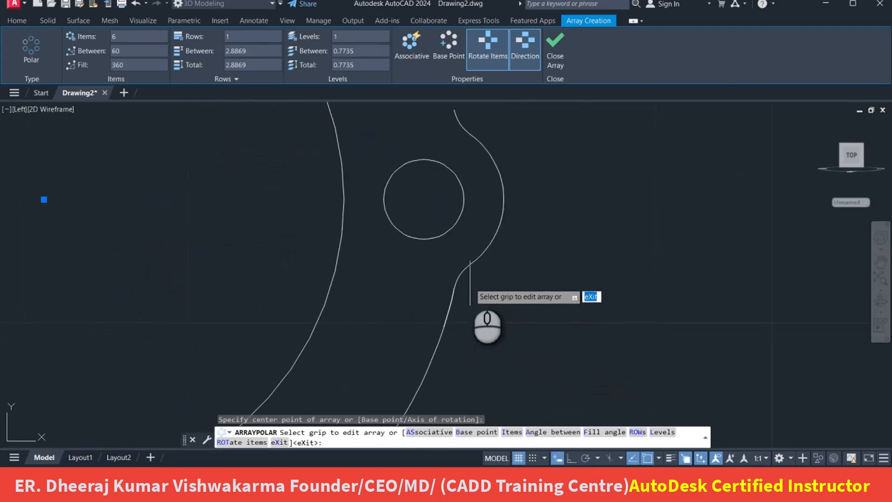
scroll(444, 328, down, 5)
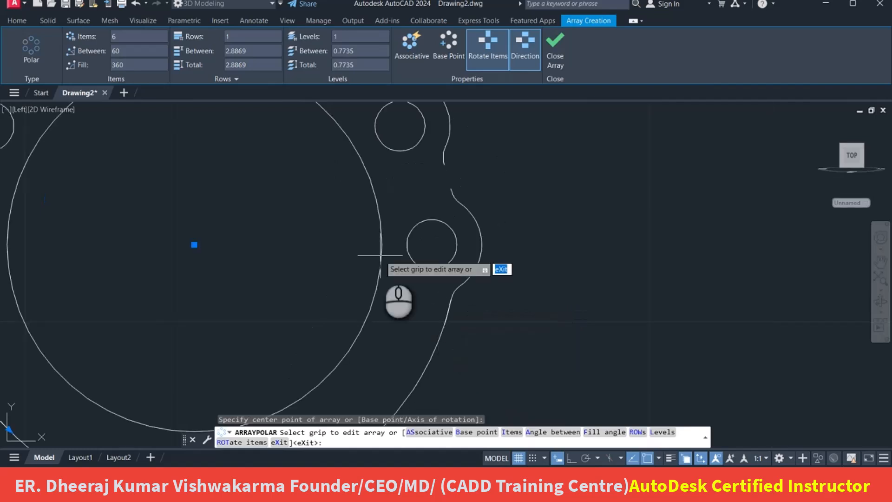
- Set the array's fill angle to 180 degrees and reverse its direction
click(142, 65)
text(18)
key(Return)
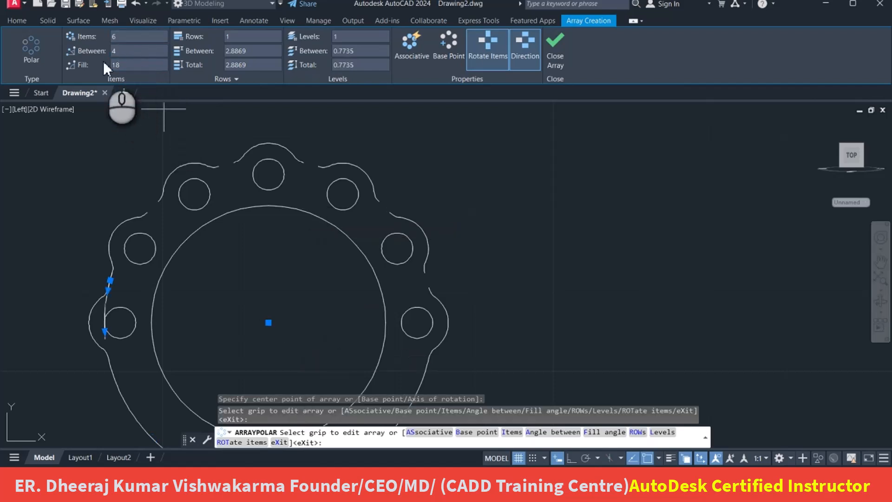
click(132, 66)
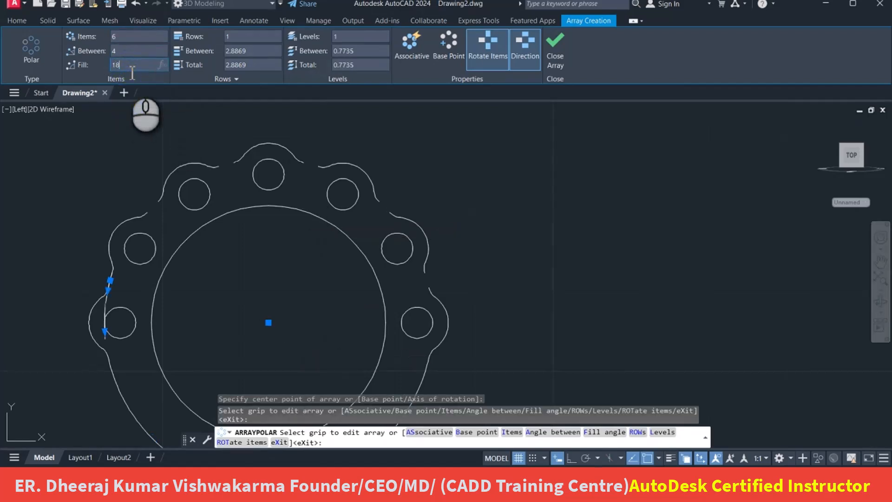
text(180)
key(Return)
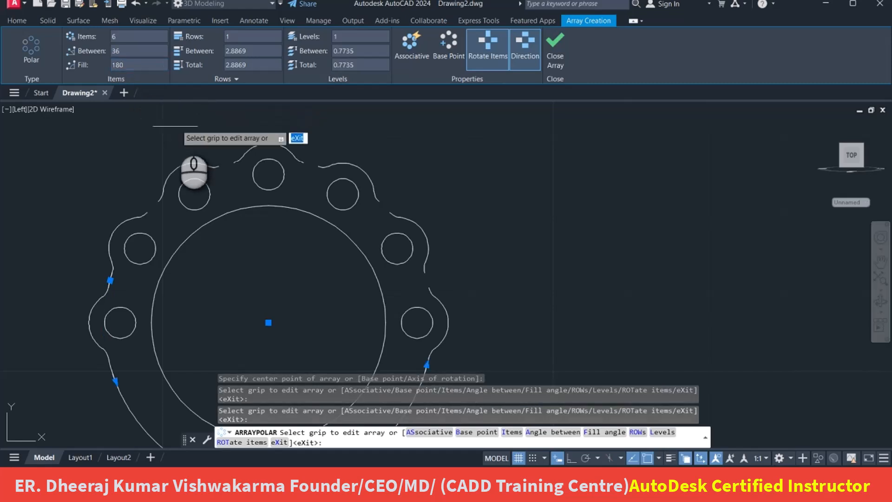
click(536, 52)
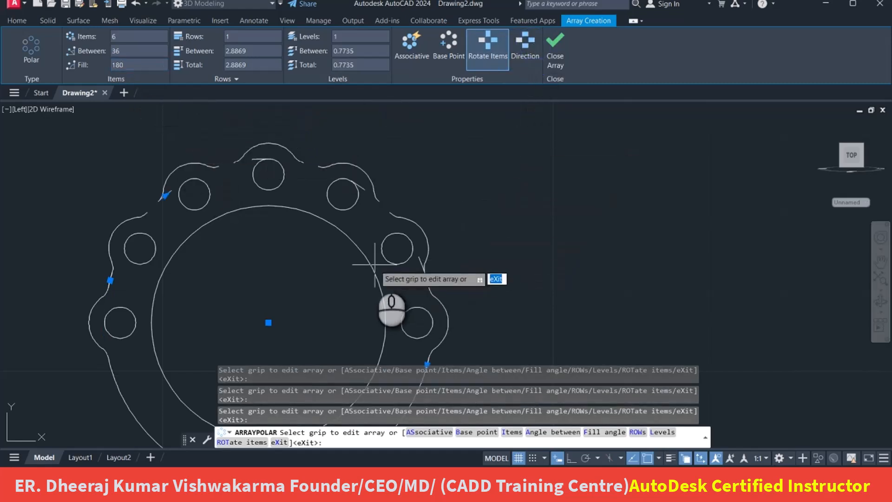
middle_drag(298, 229, 288, 206)
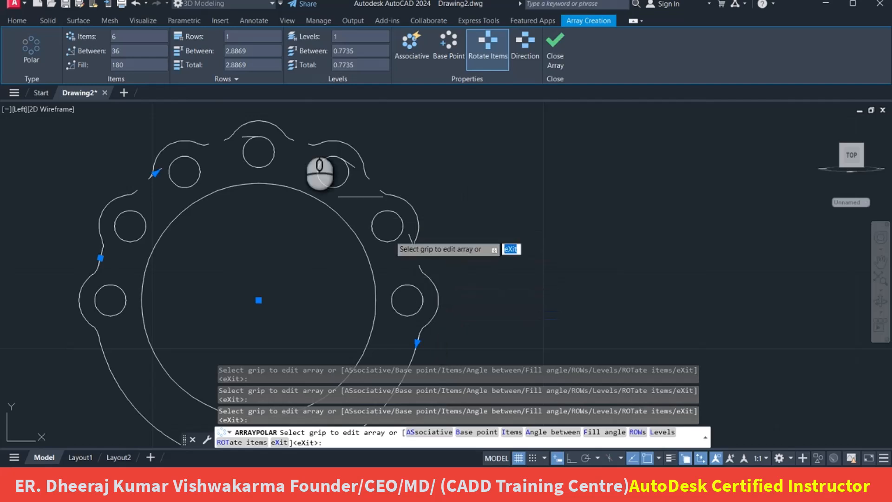
- Try the array with 7 items, reduce it to 5 items and set the fill angle to 150 degrees
click(134, 36)
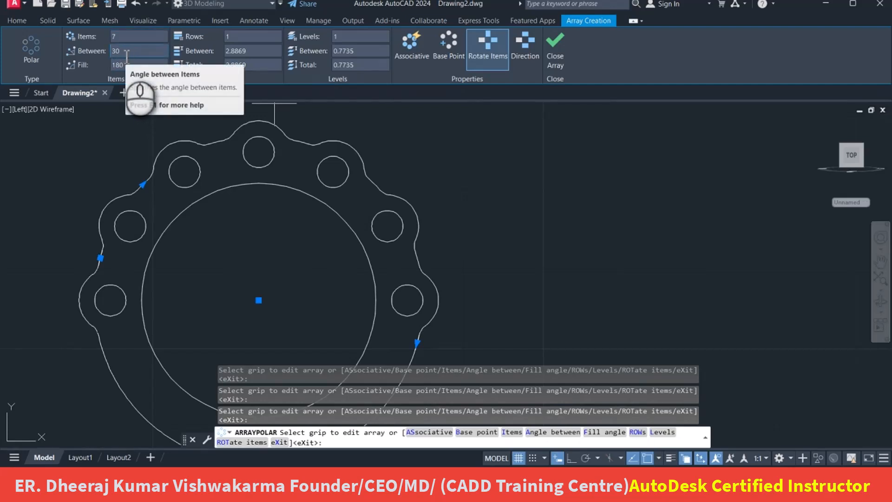
click(129, 38)
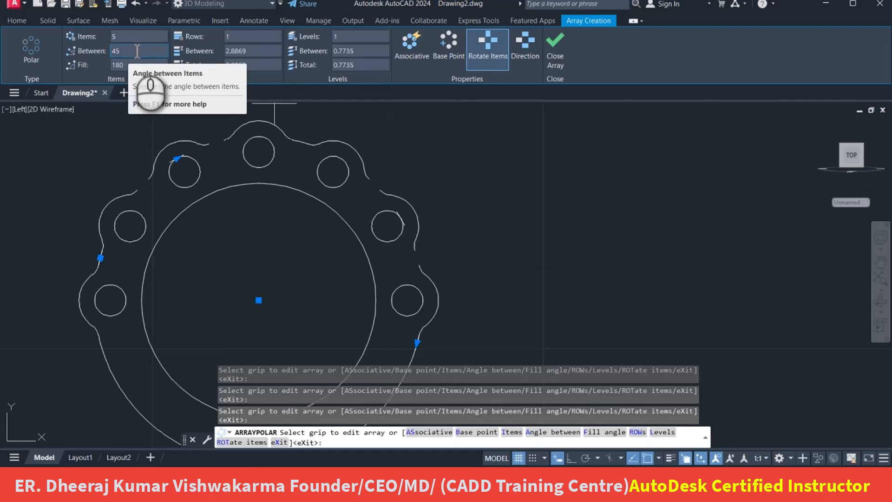
click(137, 51)
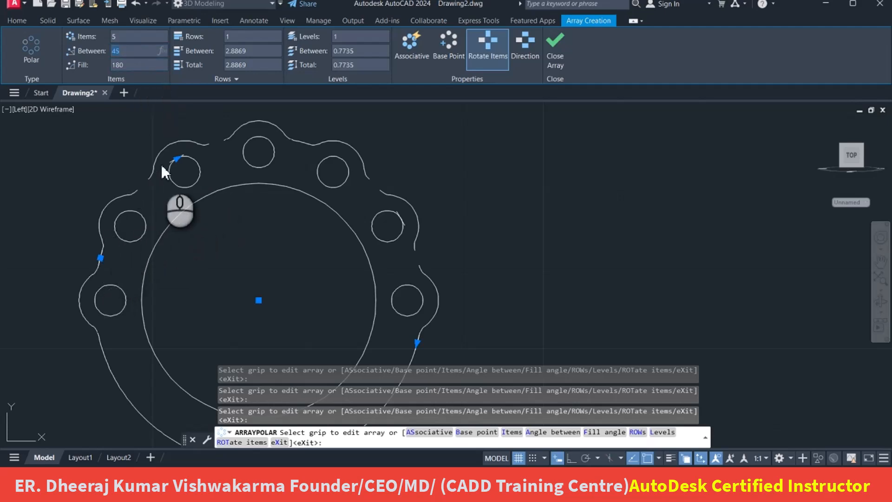
click(138, 65)
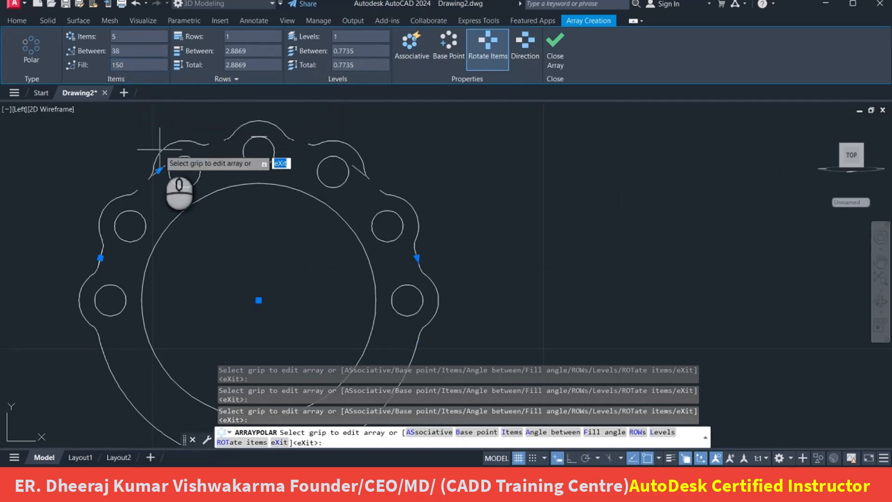
- Set the array to 30 degrees between items and 6 items, and finish it
click(135, 54)
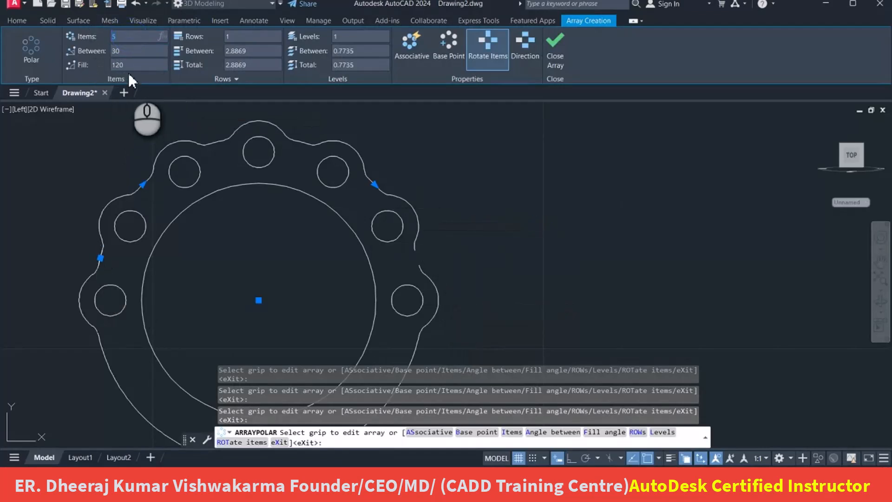
text(6)
key(Return)
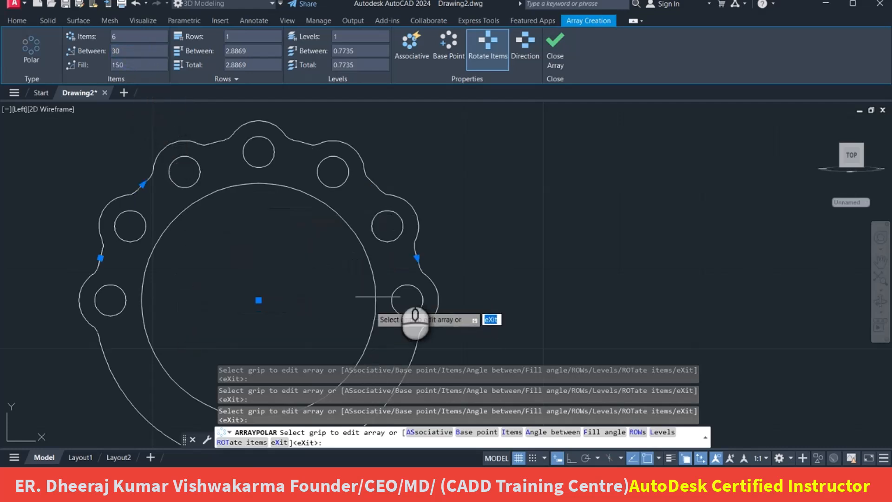
click(558, 47)
- Draw a line 24 units long at -45 degrees from the midpoint of the outer ring's lower arc
scroll(467, 280, down, 2)
middle_drag(357, 282, 355, 212)
scroll(259, 182, up, 2)
scroll(472, 265, down, 3)
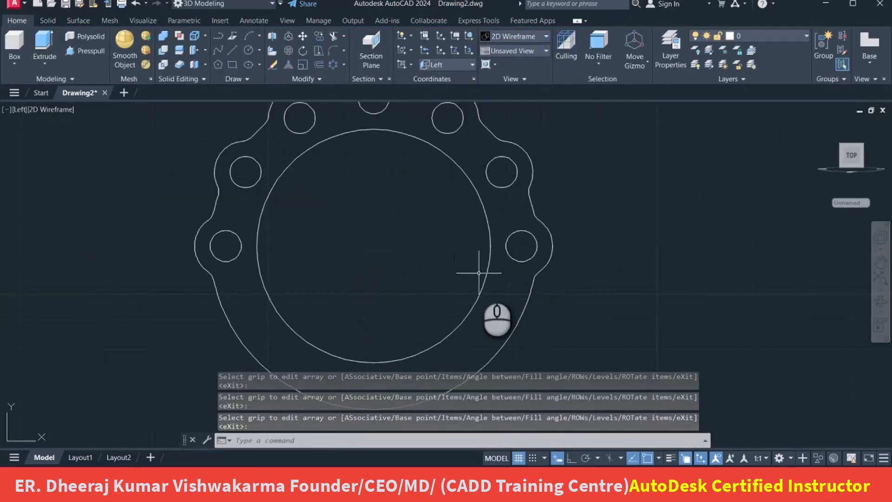
middle_drag(446, 271, 430, 246)
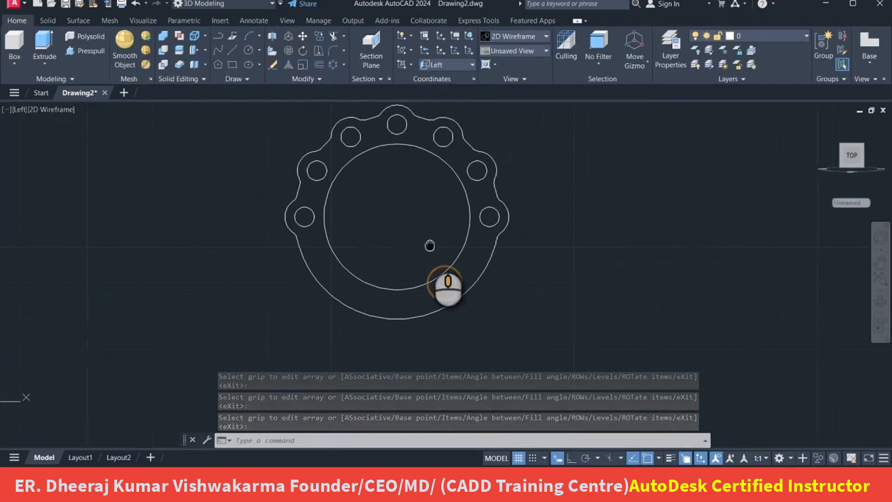
click(232, 50)
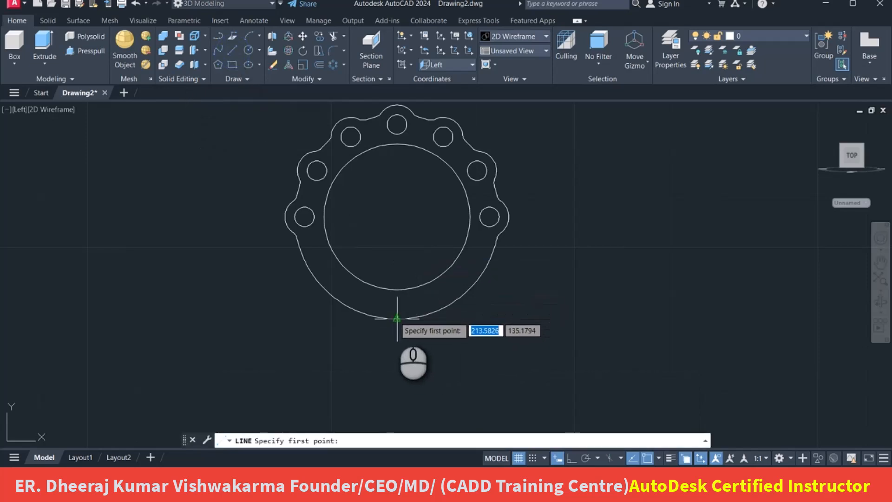
click(397, 319)
middle_drag(411, 351, 351, 291)
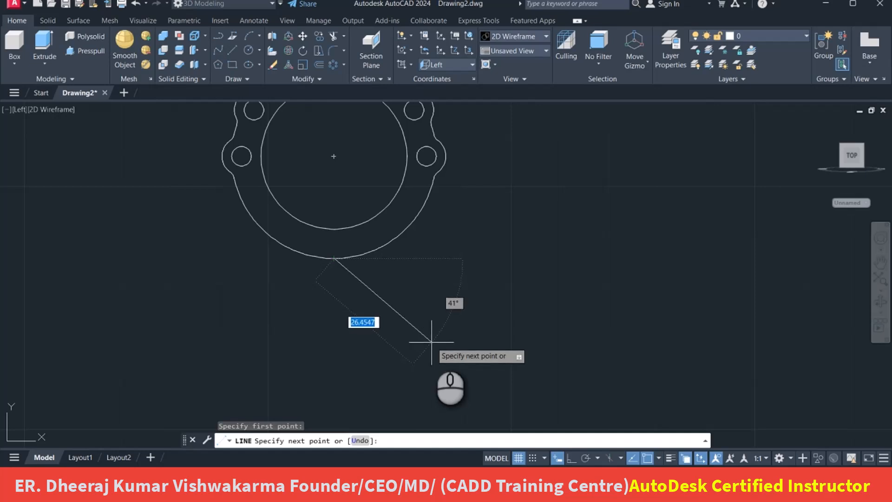
key(F8)
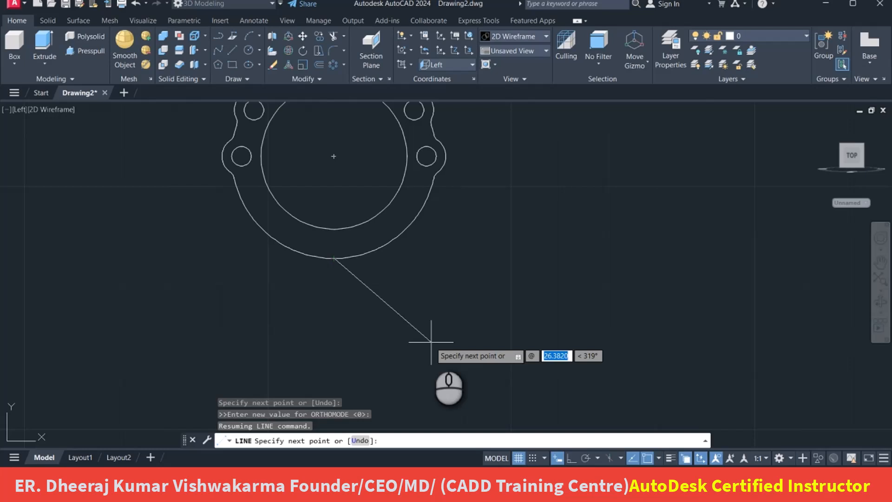
text(24)
key(Tab)
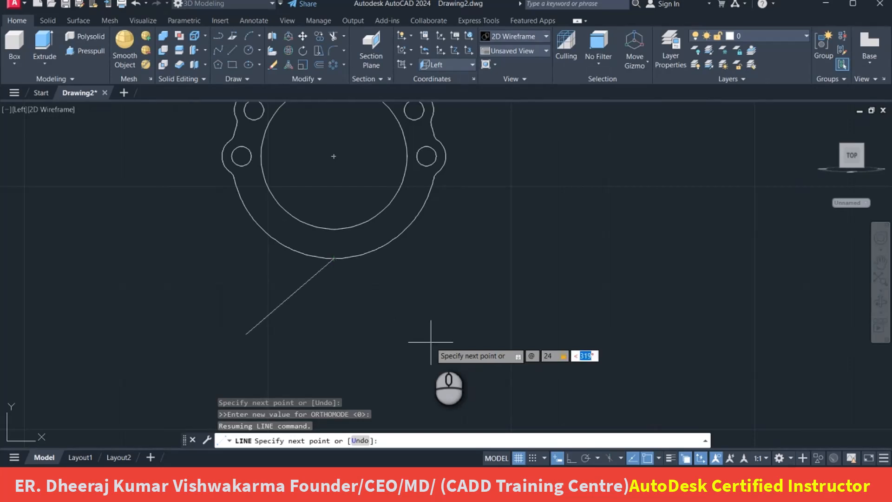
text(-45)
key(Return)
right_click(454, 296)
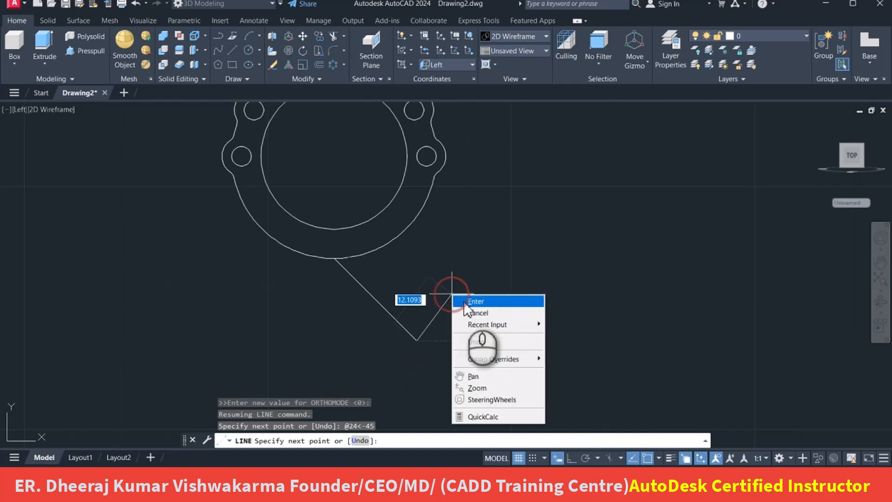
click(465, 299)
- Draw a line 24 units long at -150 degrees from the midpoint of the outer ring's lower arc
right_click(298, 163)
click(320, 172)
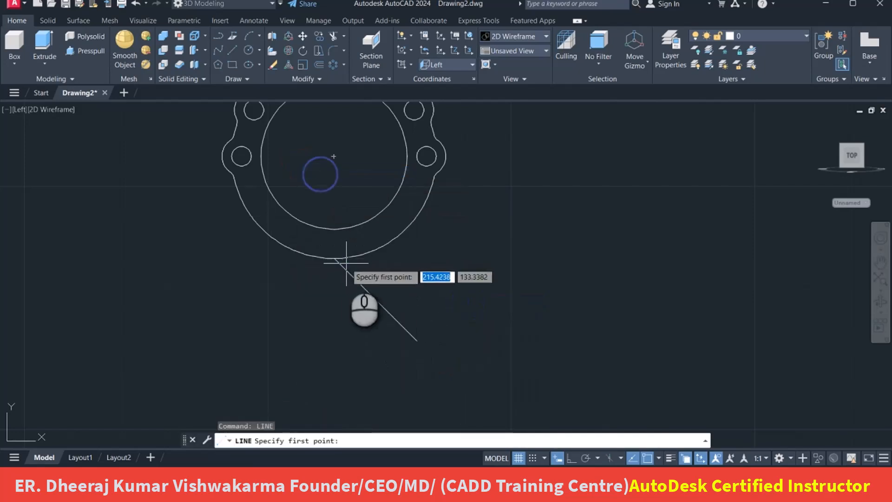
click(334, 257)
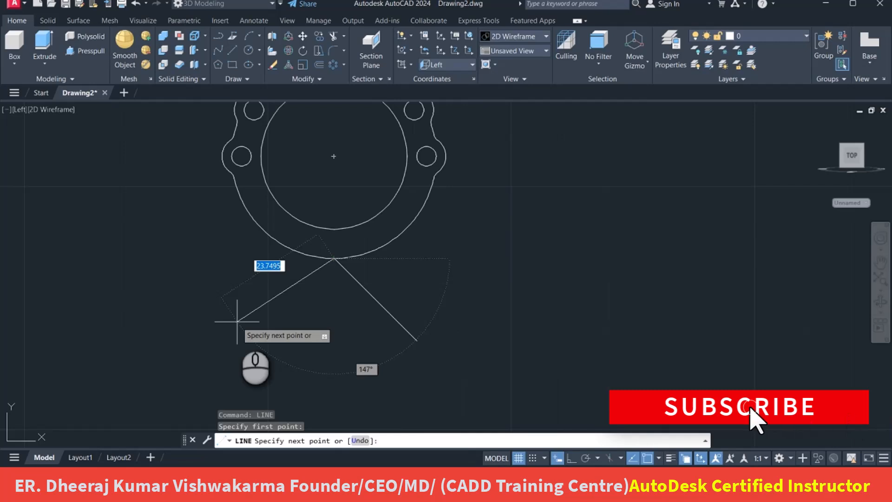
text(@)
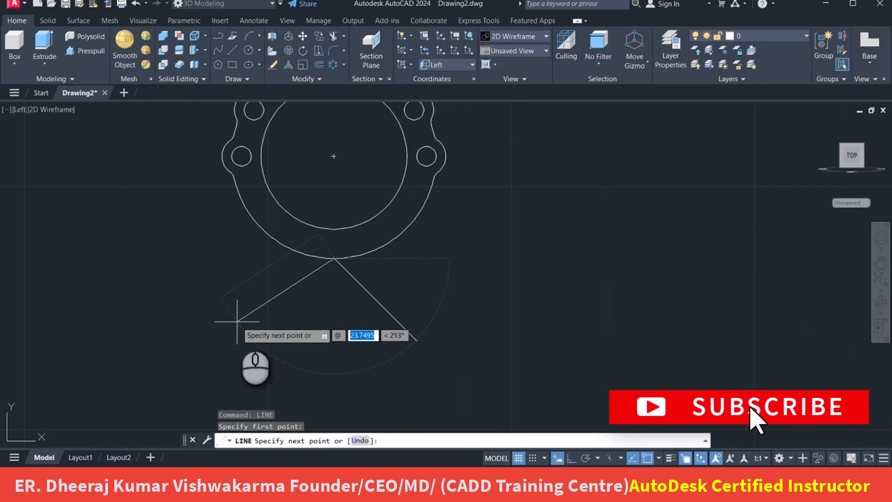
text(2)
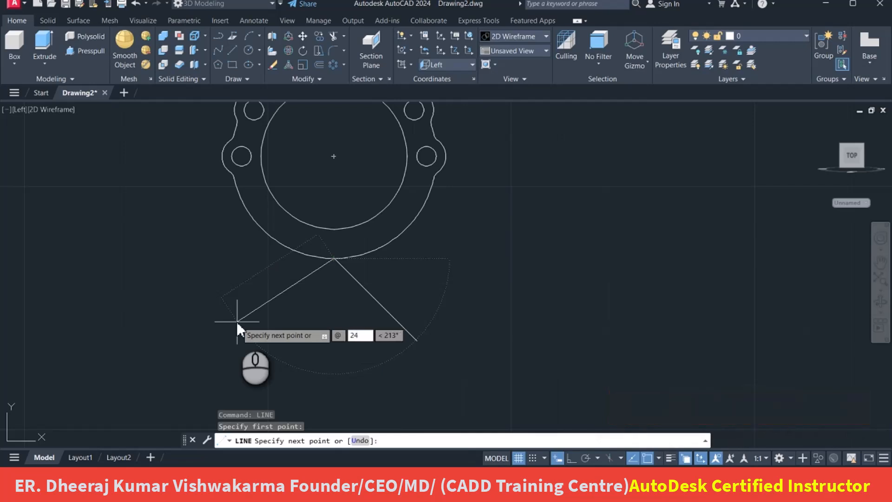
text(4)
key(Tab)
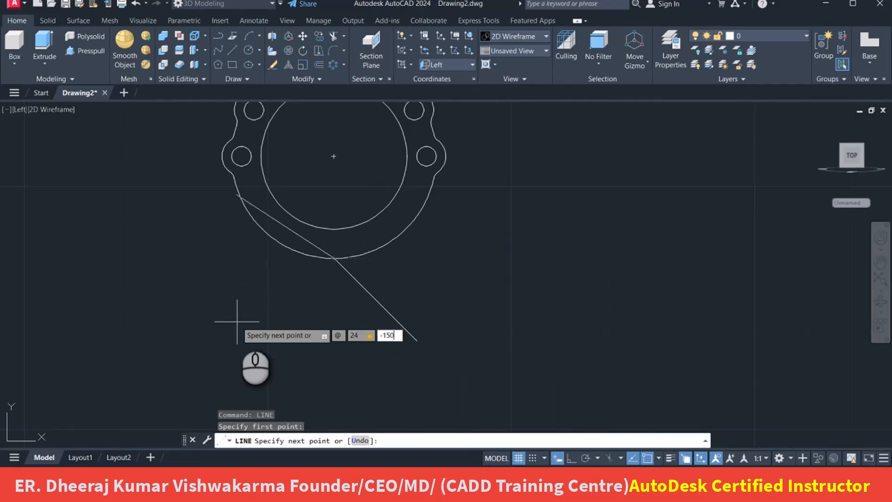
key(Return)
key(Escape)
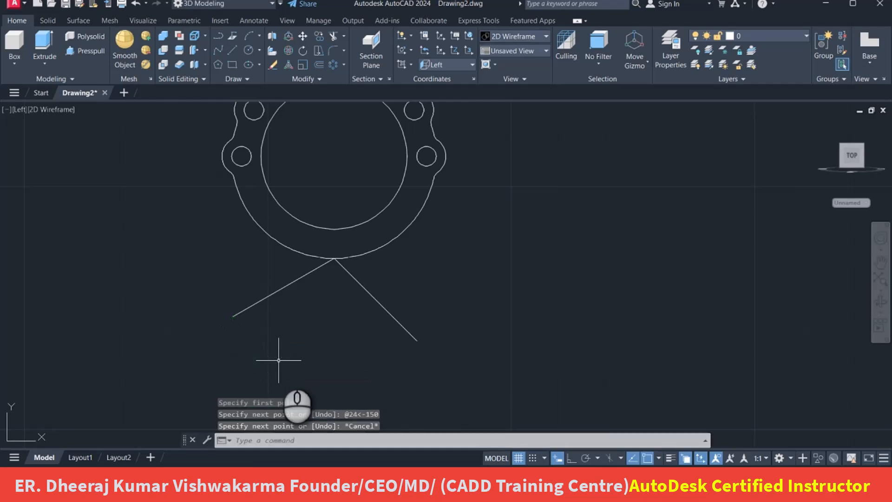
- Draw a circle of radius 10 centred on the free end of the -150 degree leg line
click(247, 50)
click(232, 317)
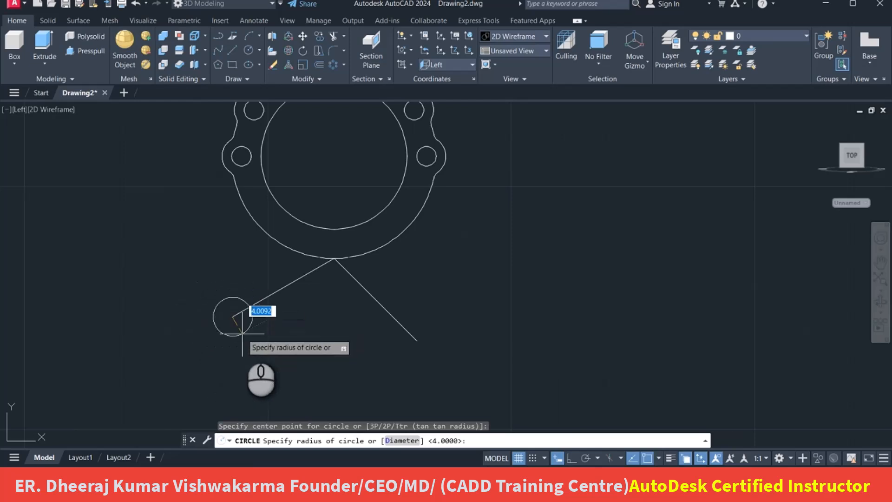
text(10)
key(Return)
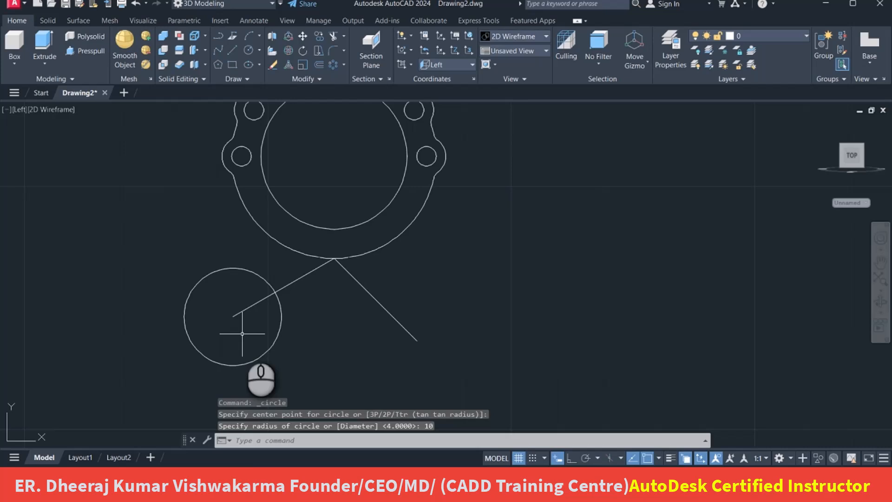
- Draw a circle of radius 8 centred on the free end of the -45 degree leg line
middle_drag(254, 323, 223, 233)
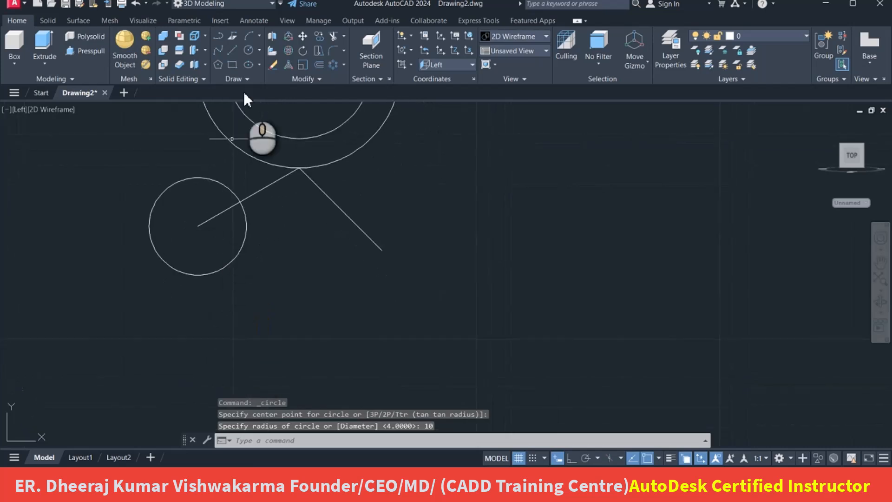
click(253, 53)
click(380, 251)
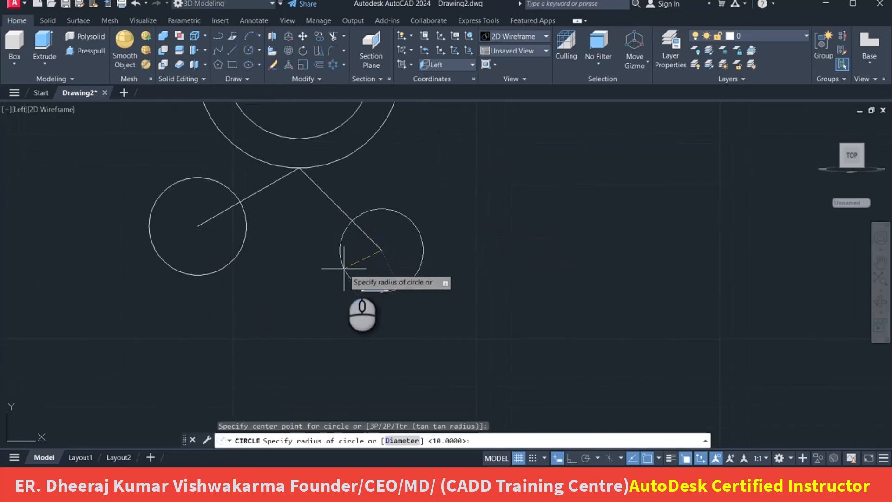
text(8)
key(Return)
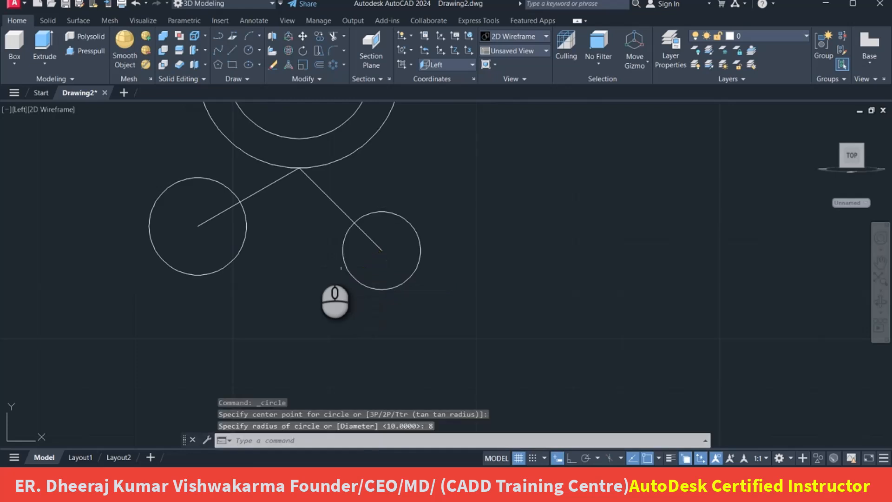
- Extend both angled leg lines through their end circles to the far side of each circle
mouse_move(212, 234)
middle_down()
mouse_move(225, 237)
mouse_move(233, 271)
mouse_move(241, 234)
middle_up()
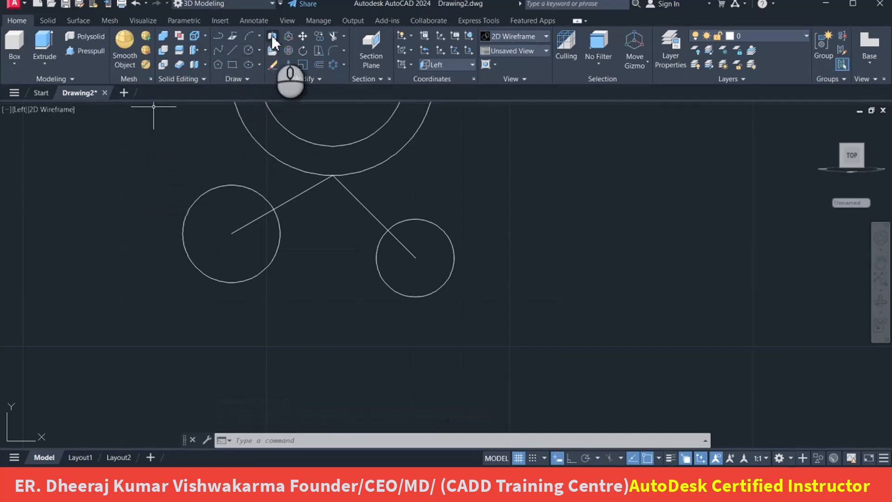
click(329, 36)
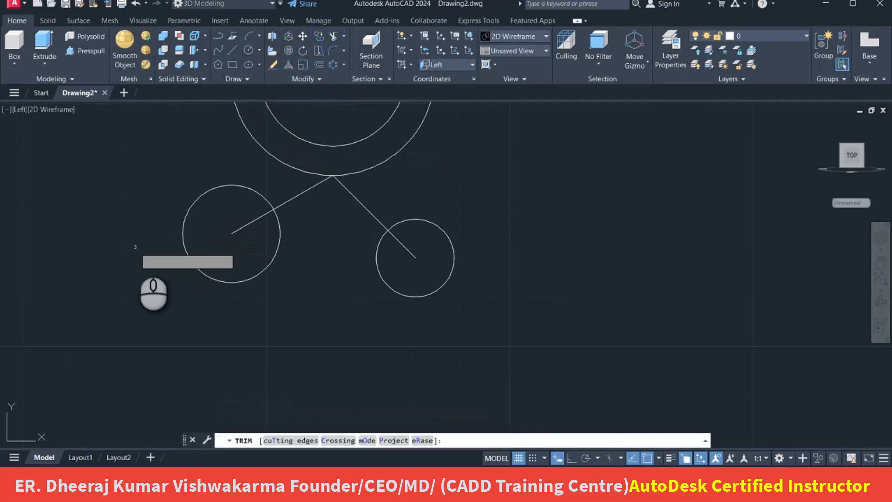
shift+click(237, 227)
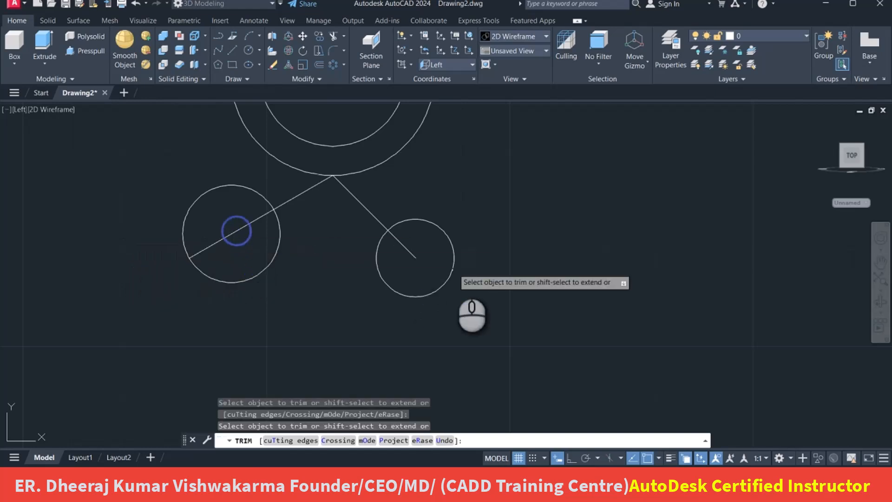
shift+click(410, 254)
middle_drag(213, 238, 215, 268)
right_click(190, 194)
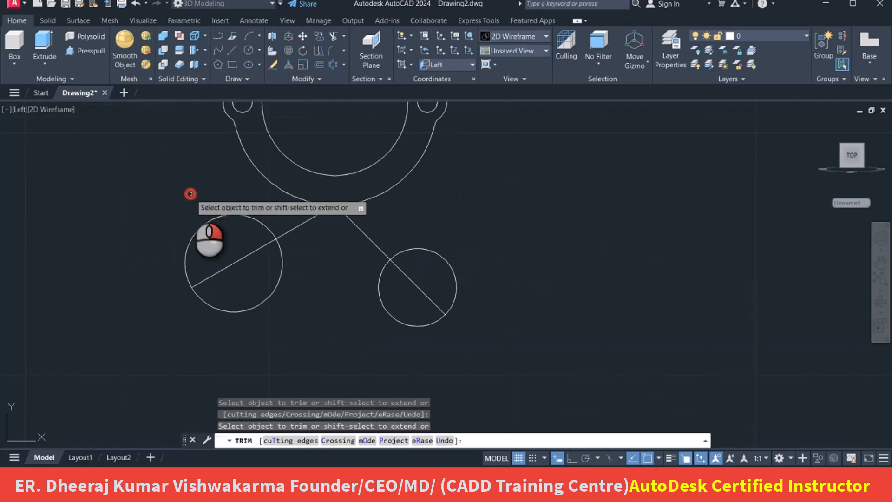
click(210, 200)
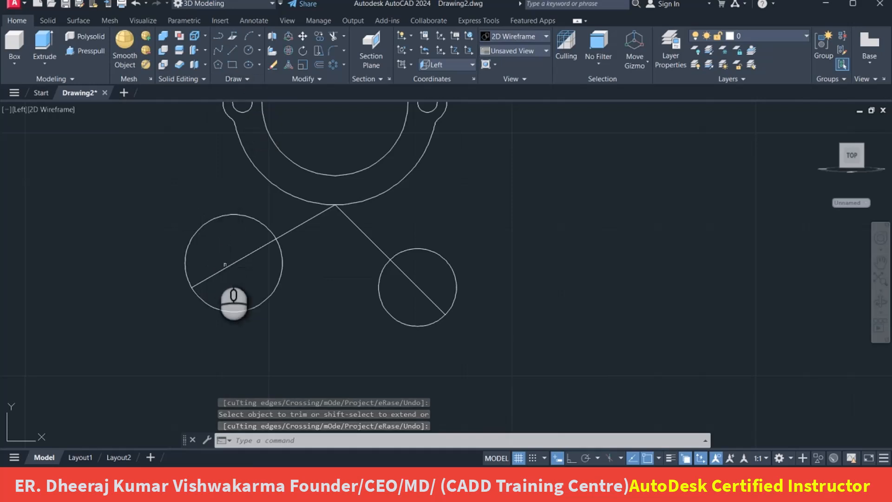
- Switch to the AutoCAD 3D Exercise-21 reference image, dismiss the popup, examine the leg dimensions and return to the AutoCAD drawing
middle_drag(209, 272, 217, 263)
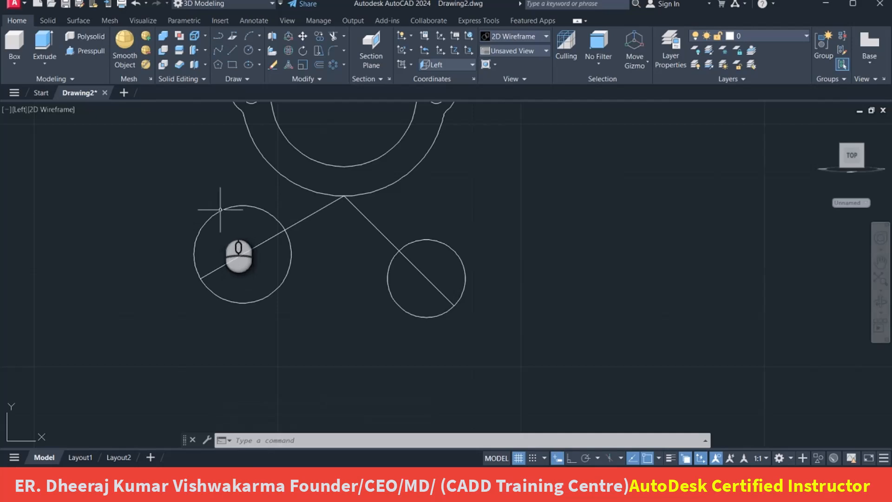
middle_drag(213, 198, 234, 221)
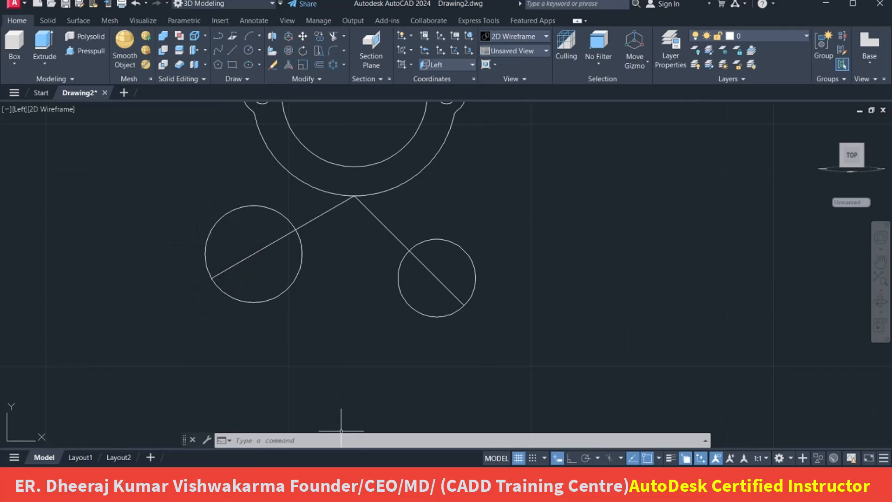
key(alt+Tab)
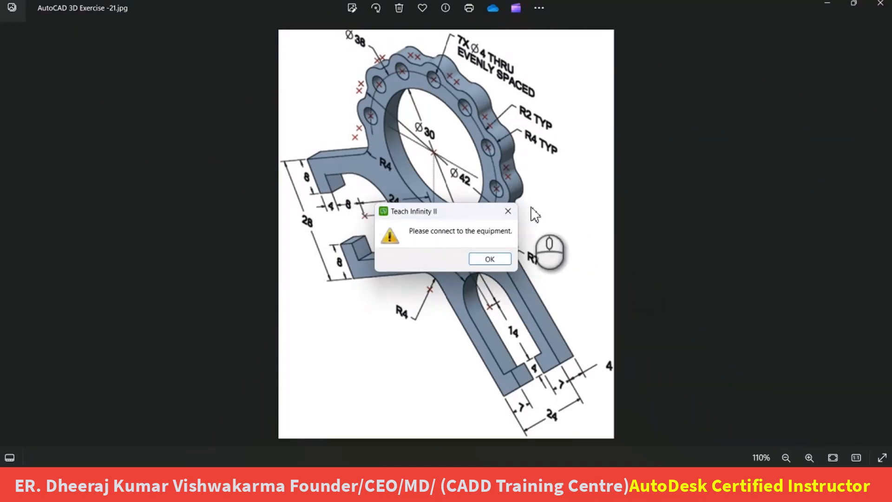
click(509, 211)
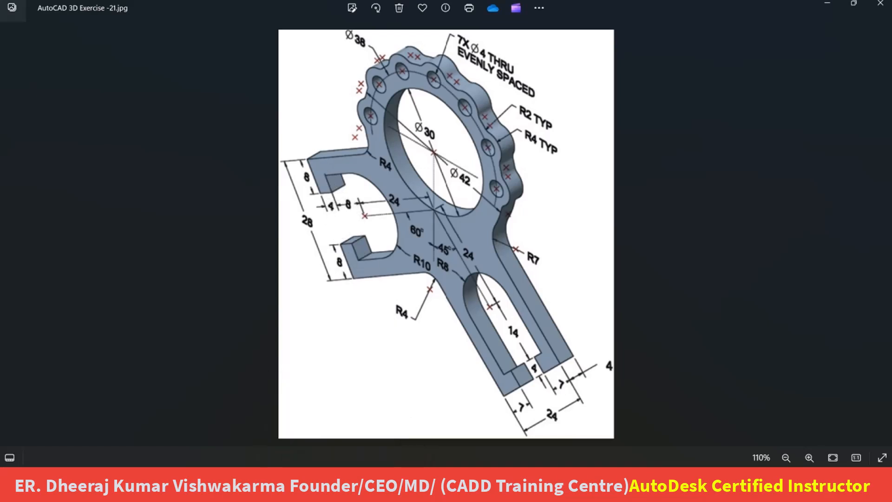
click(331, 487)
- Offset the -150 degree leg line 6 units to both sides
middle_drag(336, 240, 389, 257)
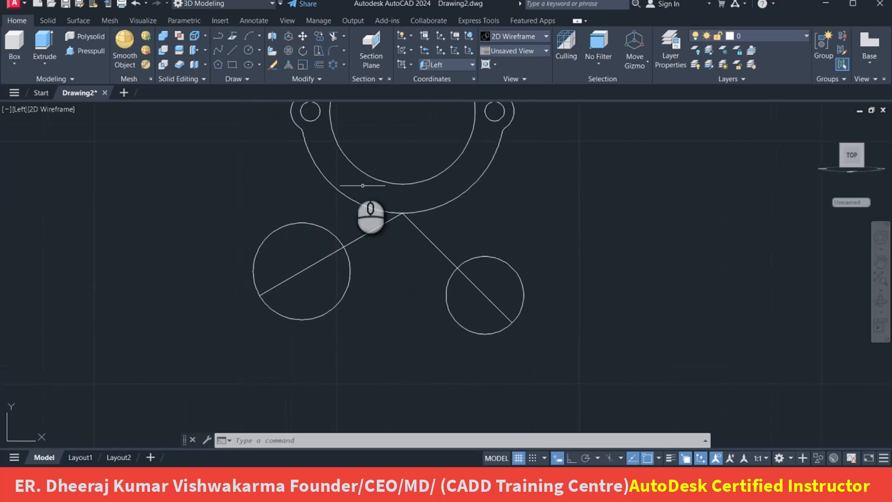
click(320, 64)
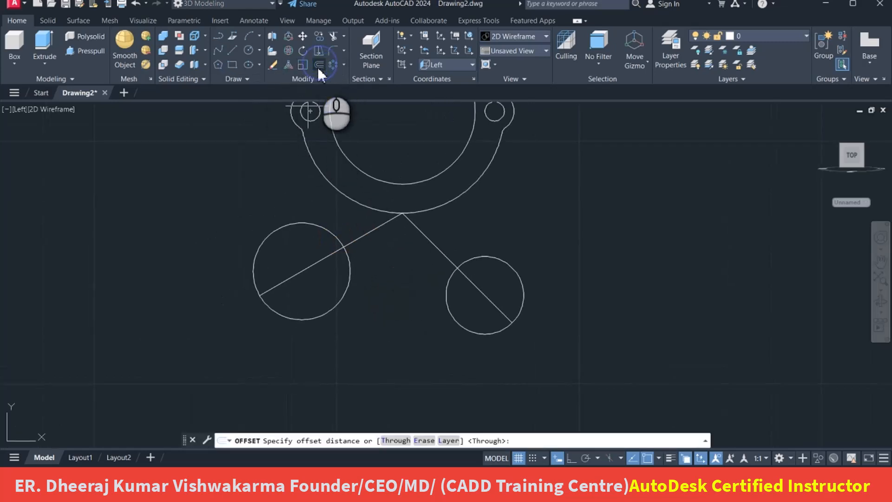
text(6)
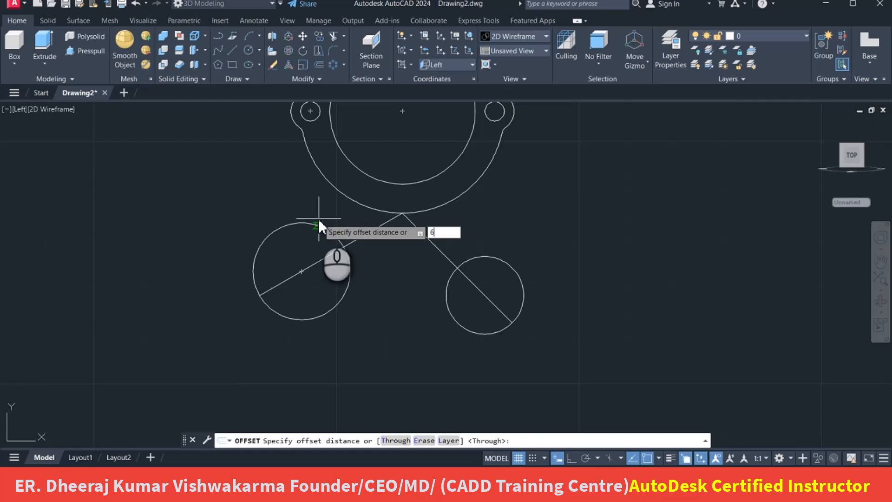
key(Return)
click(321, 260)
click(305, 247)
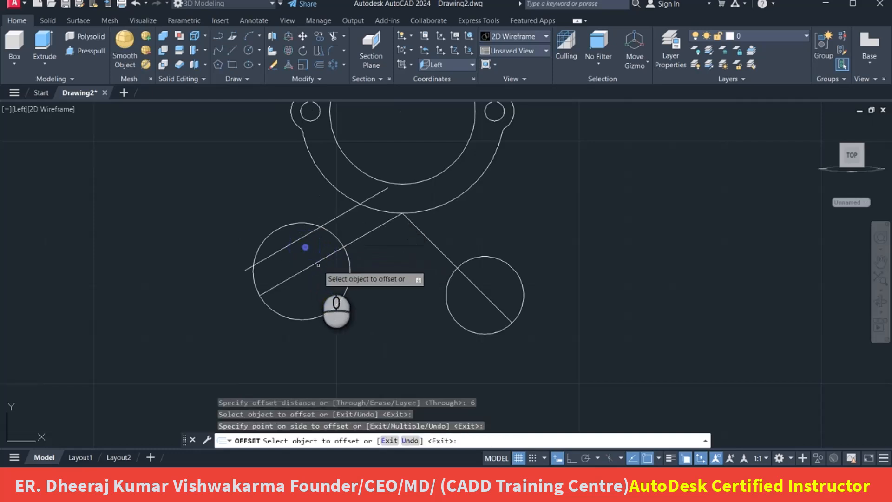
click(318, 261)
click(327, 288)
key(Return)
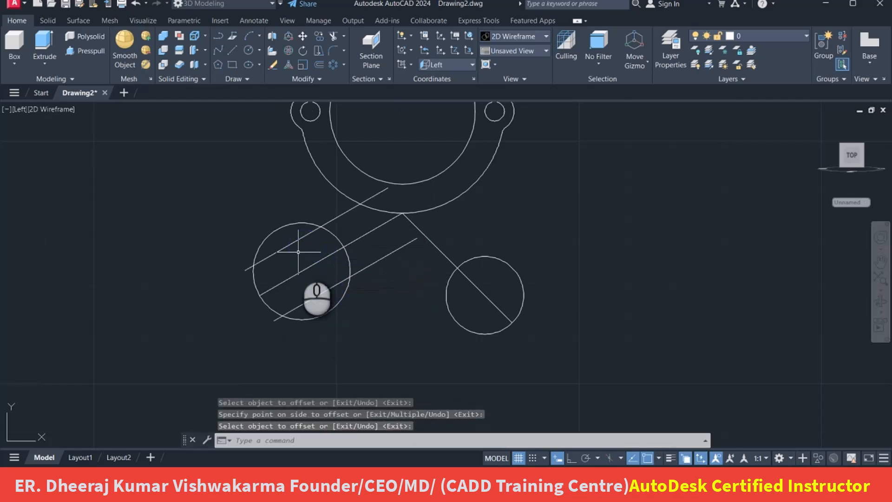
- Offset the two lines flanking the -150 degree leg line outward by 4 units each
key(Return)
text(4)
key(Return)
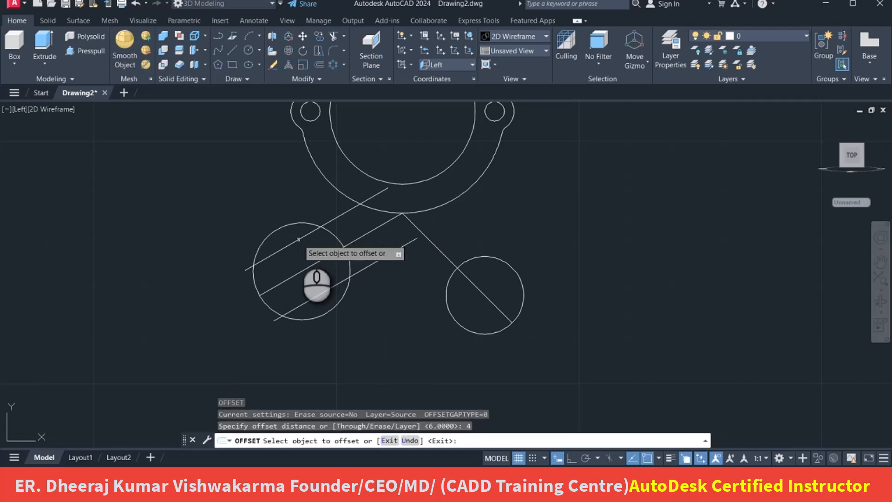
click(297, 239)
click(267, 211)
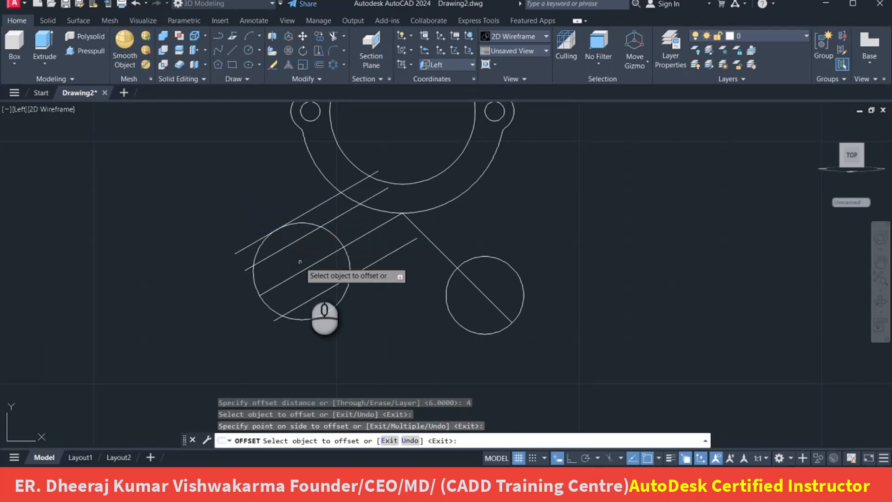
click(319, 295)
click(325, 313)
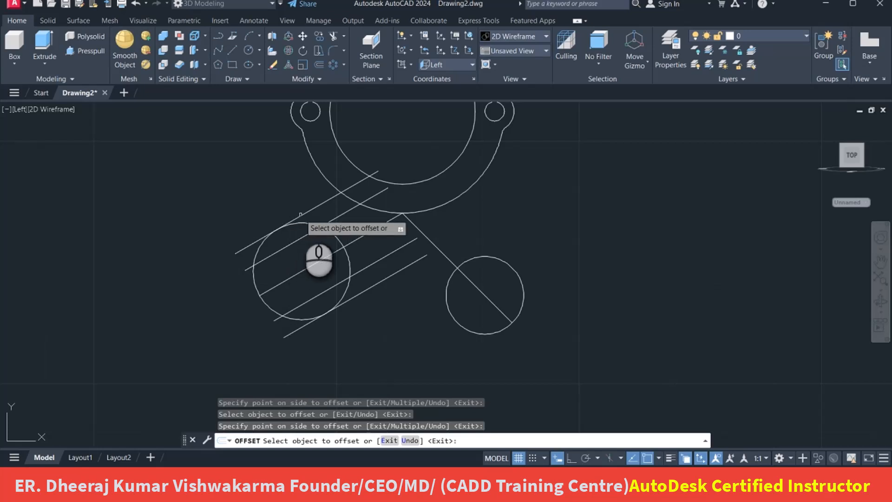
- Offset the outermost line on each side of the -150 degree leg outward by another 4 units and finish the offset
click(282, 226)
click(274, 200)
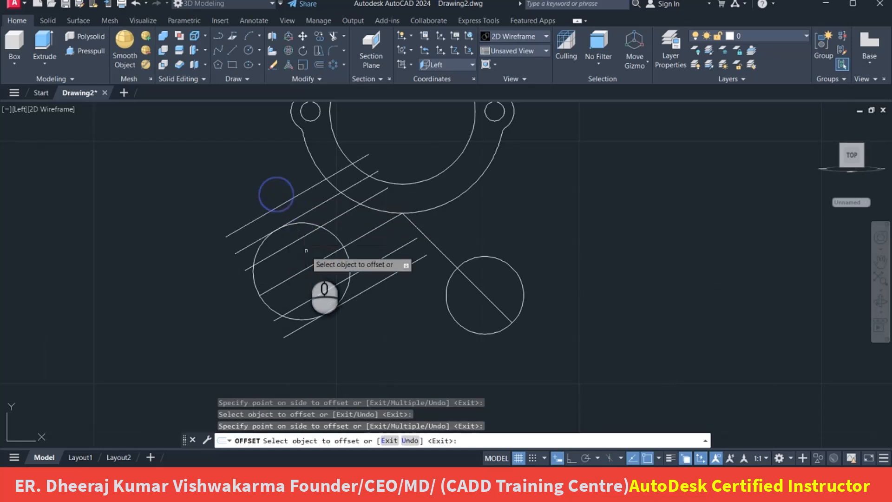
click(351, 299)
click(356, 312)
right_click(267, 268)
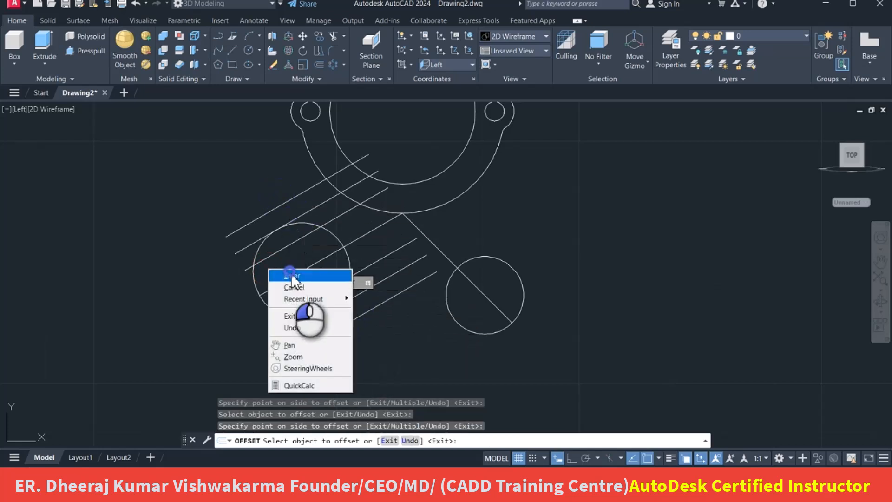
click(290, 274)
- Draw an end line joining the outer ends of the three offset lines above the -150 degree leg line
middle_drag(243, 282, 233, 259)
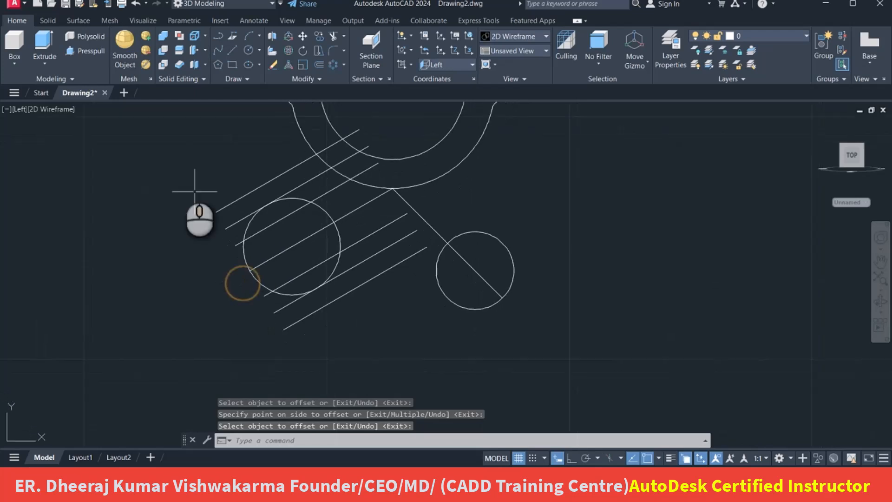
click(231, 50)
click(214, 213)
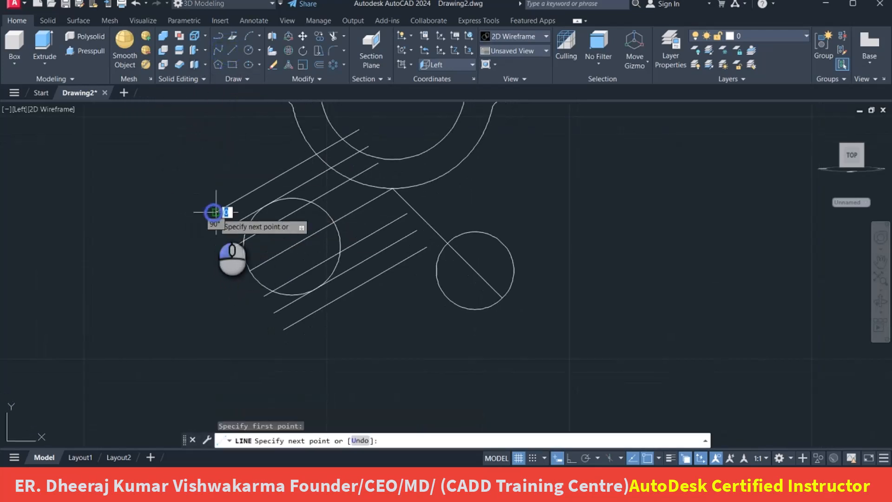
click(235, 245)
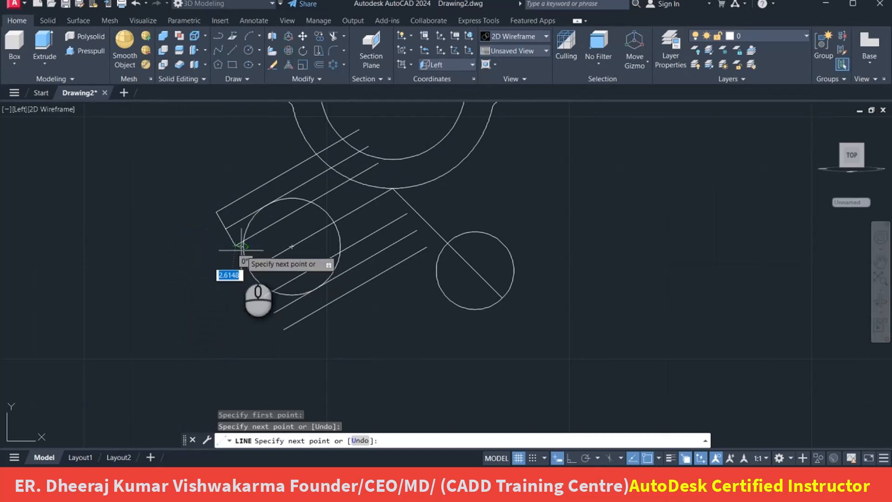
- Continue the upper end line 4 units back along the innermost offset line and 4 units perpendicular to the middle line, finishing the line
scroll(235, 260, up, 2)
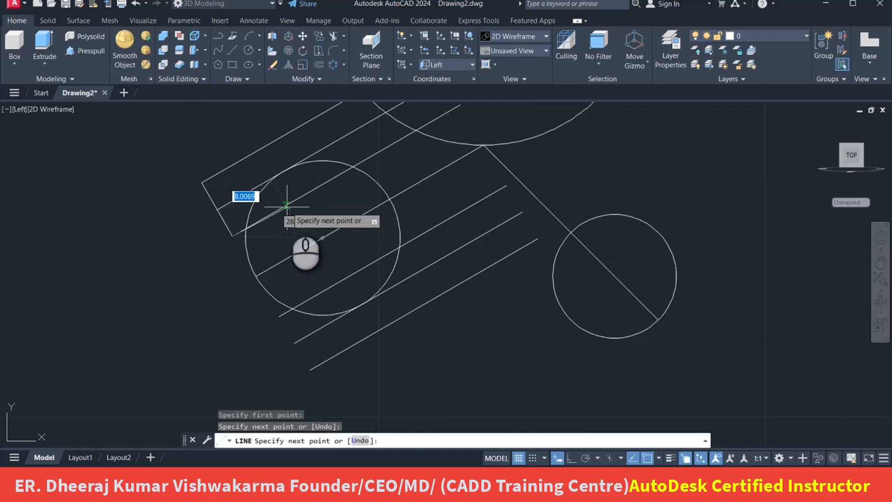
middle_drag(433, 119, 412, 194)
text(34)
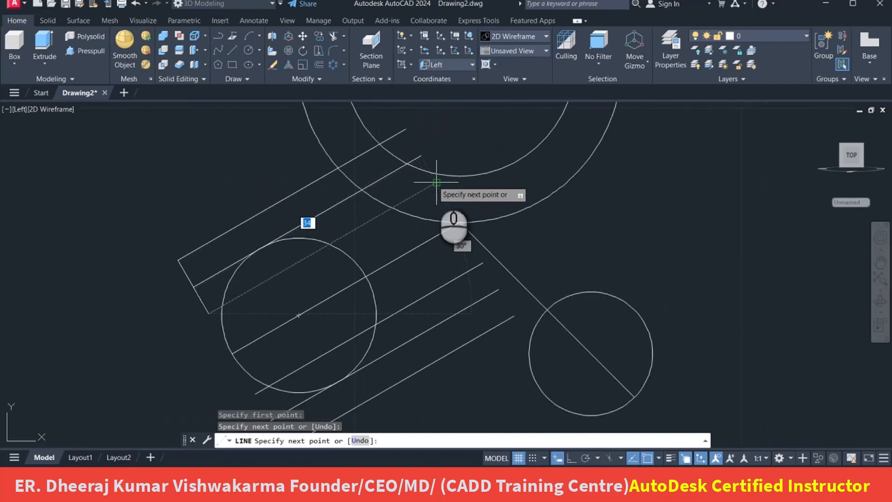
key(Return)
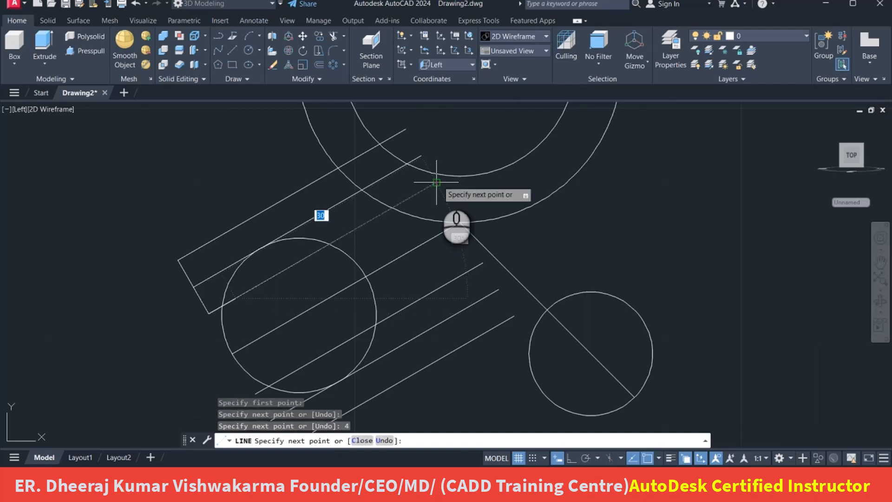
scroll(216, 272, up, 2)
text(4)
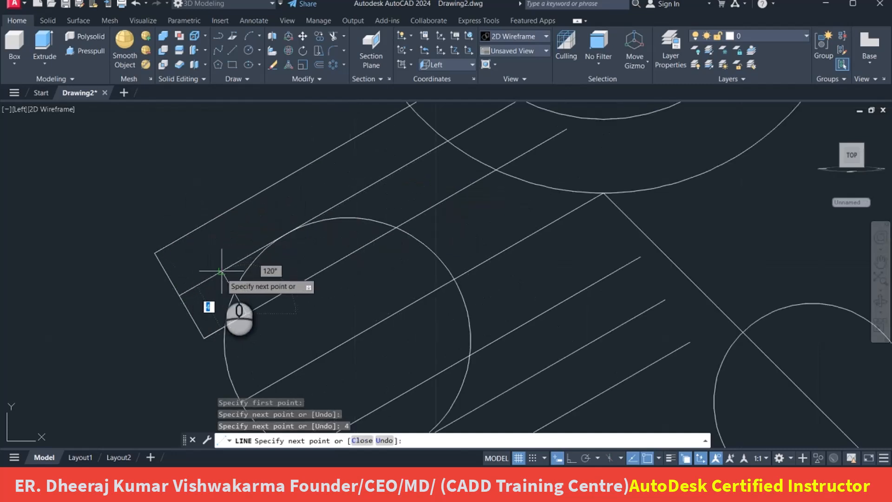
key(Return)
right_click(253, 236)
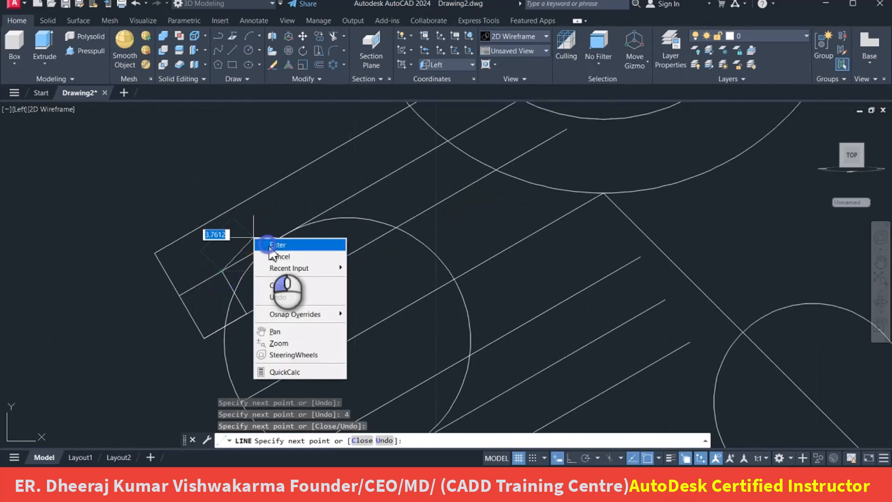
click(274, 241)
- Draw an end line joining the outer ends of the three offset lines below the -150 degree leg line
mouse_move(268, 289)
middle_down()
mouse_move(254, 216)
mouse_move(247, 231)
middle_up()
key(Return)
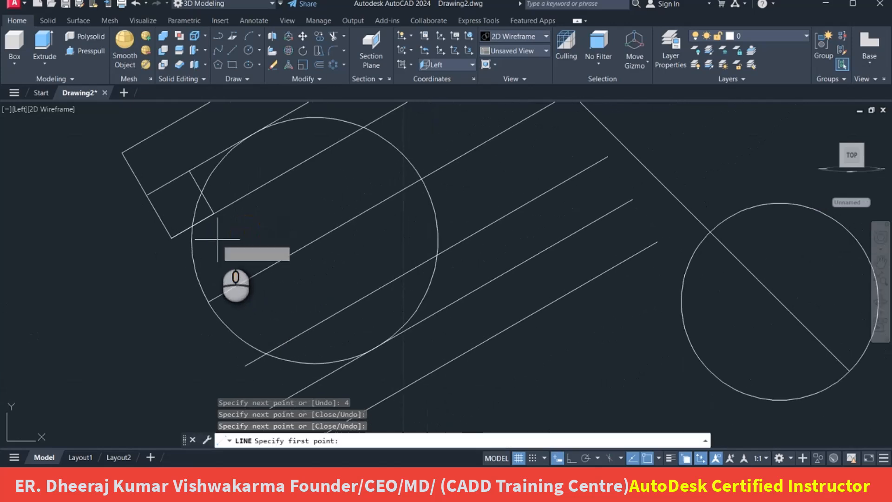
middle_drag(209, 343, 210, 292)
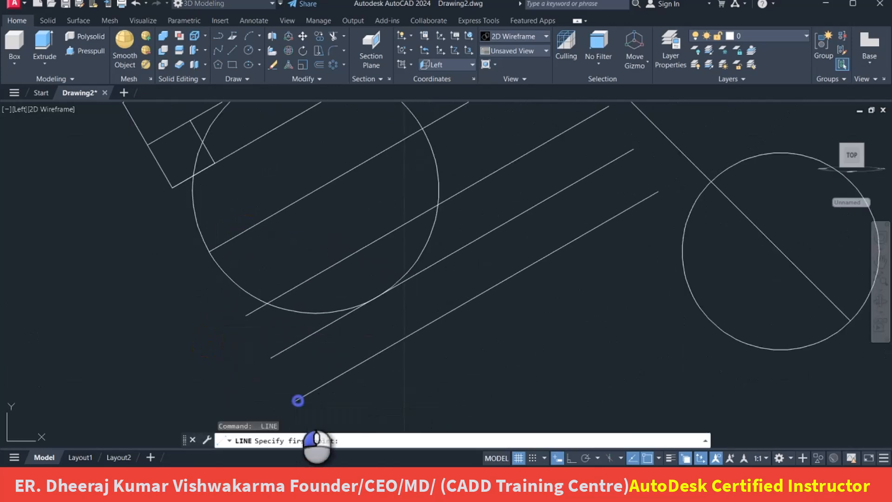
click(298, 401)
click(246, 315)
- Continue the lower end line 4 units along its innermost offset line and 4 units perpendicular to the middle line, finishing the line
middle_drag(618, 125, 612, 149)
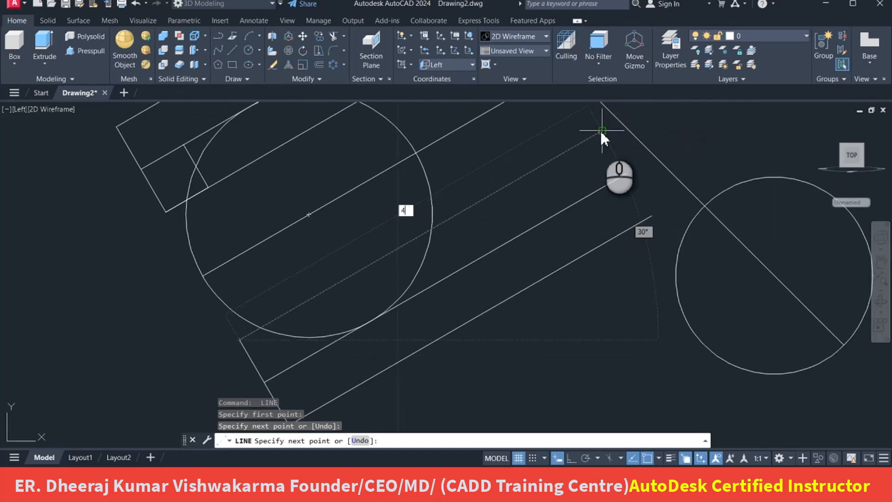
key(Return)
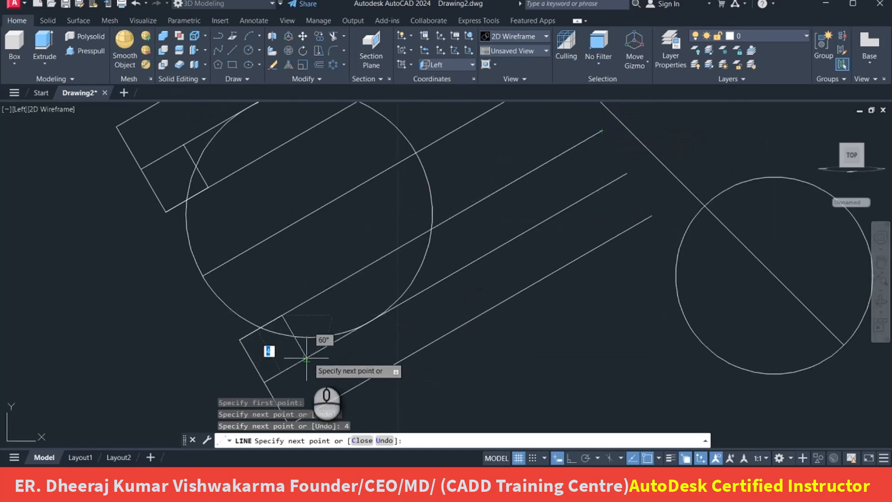
right_click(329, 302)
click(354, 306)
- Review the drawn leg ends, switch to the AutoCAD 3D Exercise-21 reference image to examine the slotted leg's dimensions, and return to the AutoCAD drawing
scroll(356, 330, down, 2)
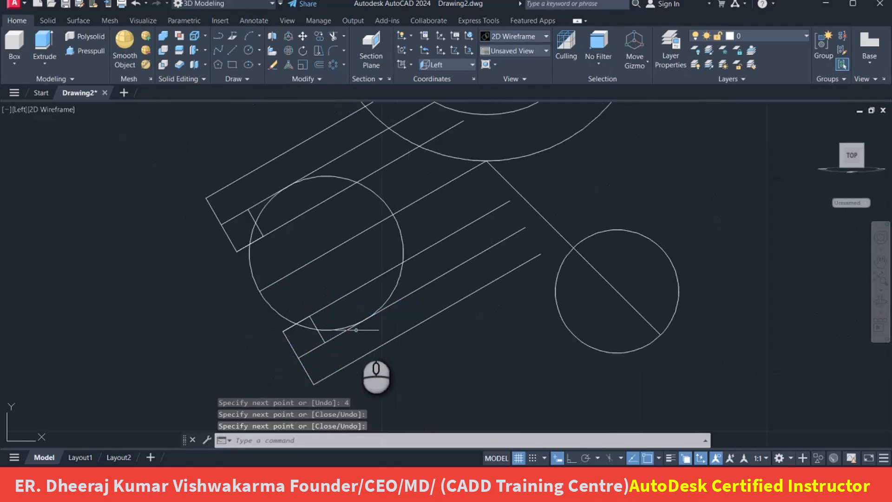
middle_drag(357, 331, 294, 333)
middle_drag(326, 285, 314, 282)
mouse_move(213, 225)
middle_down()
mouse_move(230, 261)
mouse_move(206, 223)
mouse_move(209, 205)
middle_up()
middle_drag(205, 221, 180, 272)
scroll(189, 265, down, 2)
middle_drag(242, 301, 229, 269)
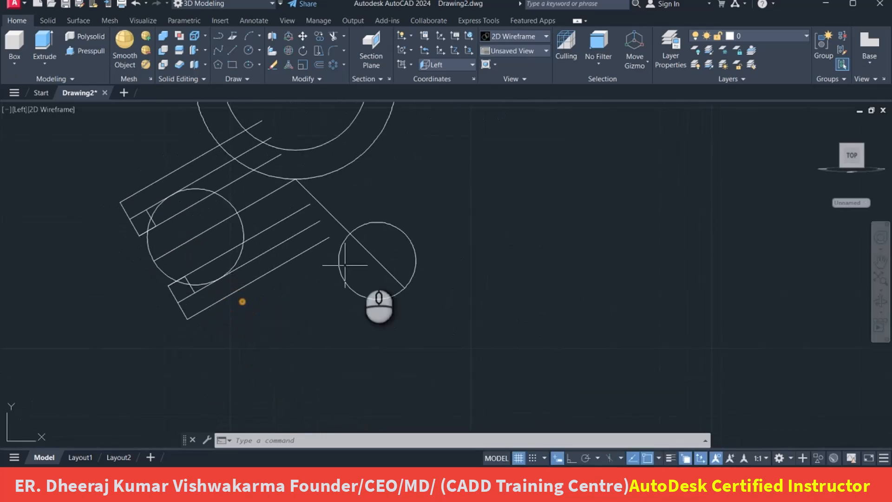
middle_drag(313, 264, 354, 305)
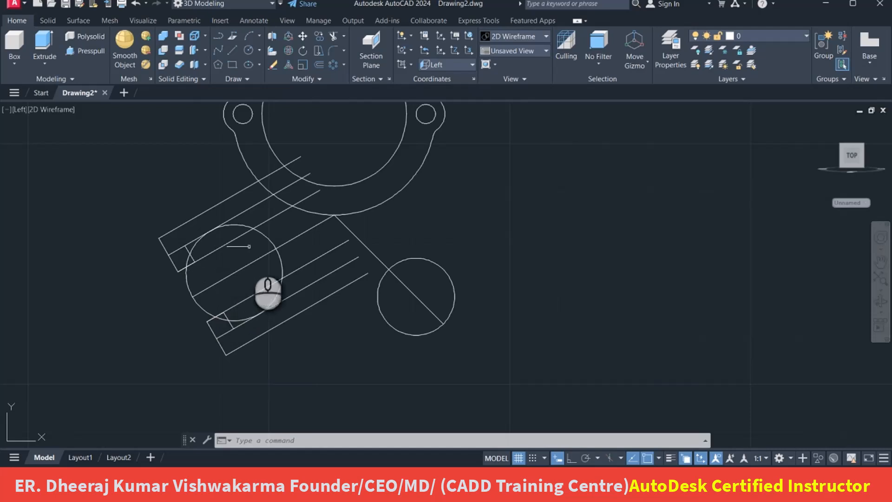
scroll(247, 252, down, 2)
mouse_move(417, 295)
middle_down()
mouse_move(390, 282)
mouse_move(408, 294)
middle_up()
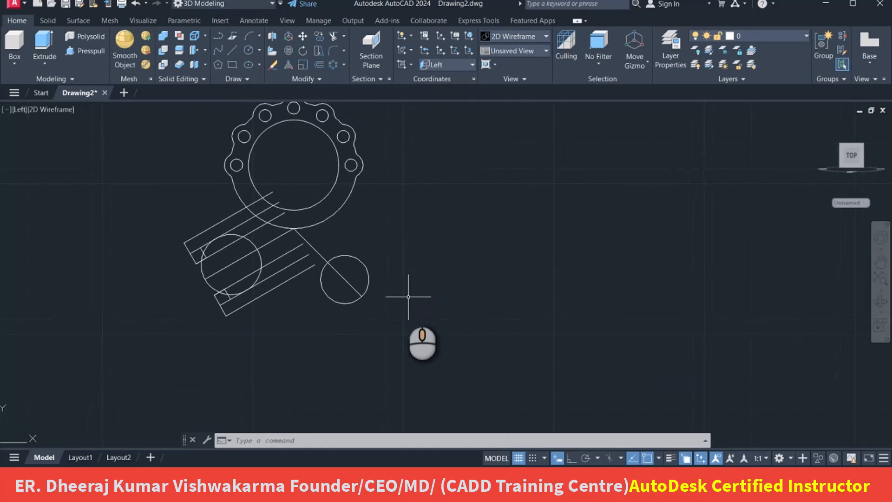
click(343, 487)
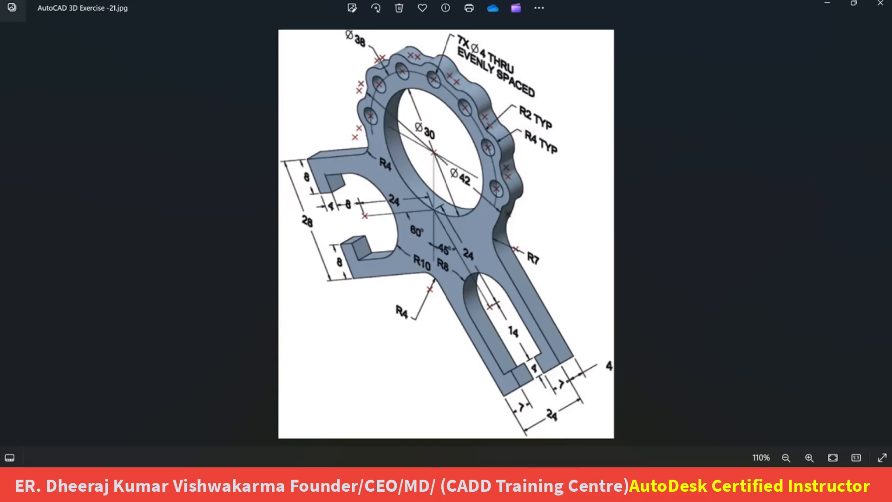
key(alt+Tab)
- Draw a 14-unit line from the smaller leg circle's center outward along the diagonal leg line
middle_drag(293, 239, 293, 238)
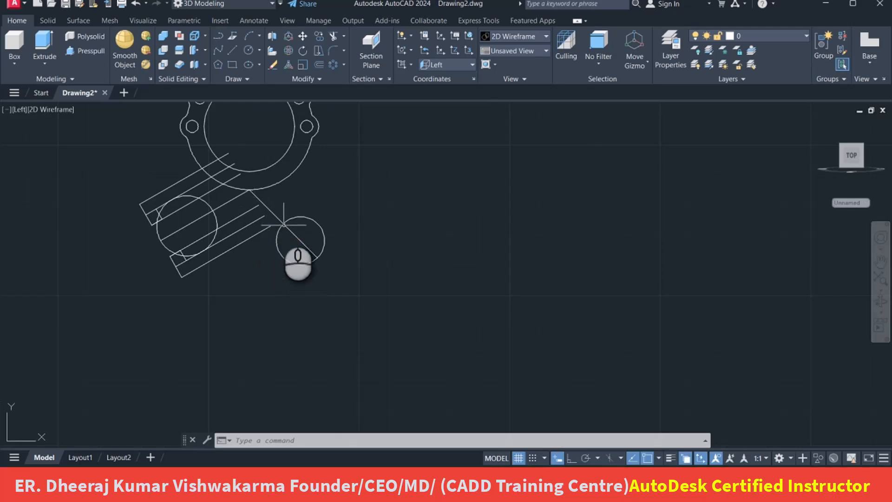
click(233, 50)
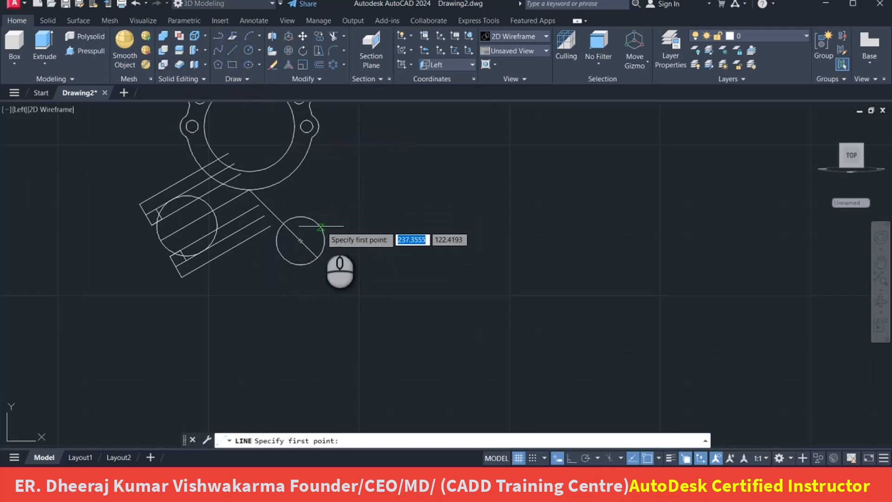
click(300, 240)
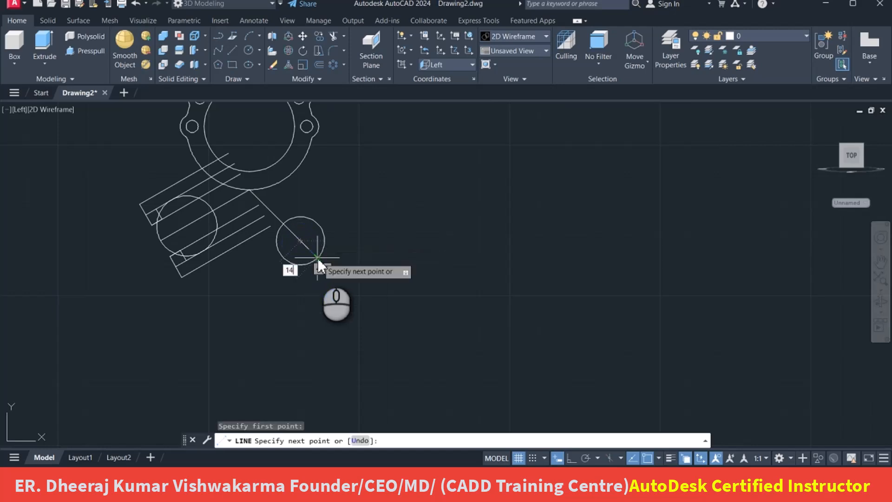
text(14)
key(Return)
right_click(356, 253)
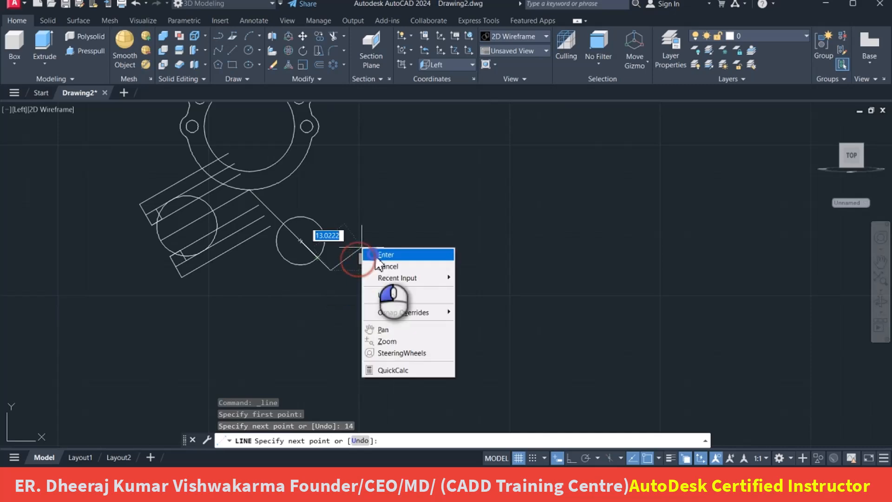
scroll(305, 265, up, 2)
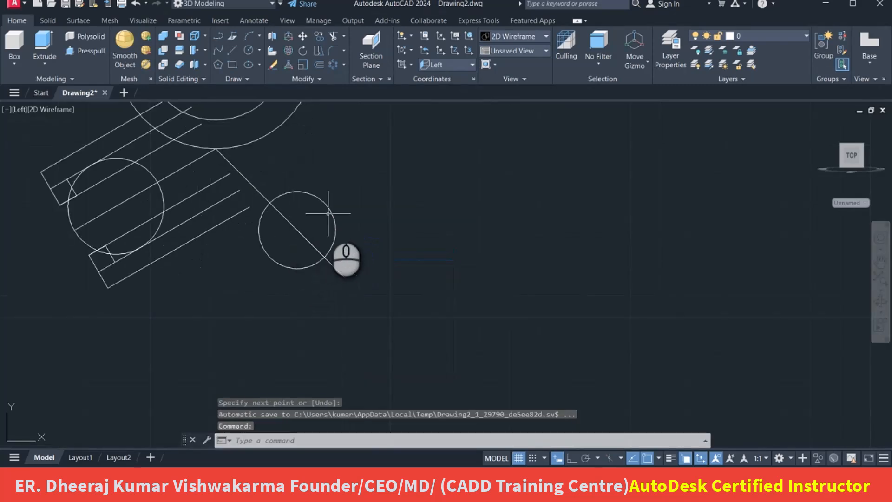
click(312, 223)
click(285, 242)
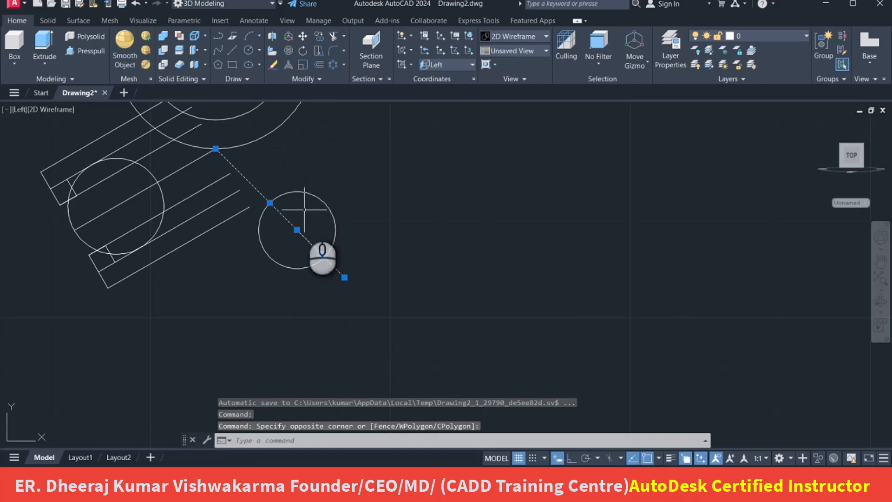
click(311, 82)
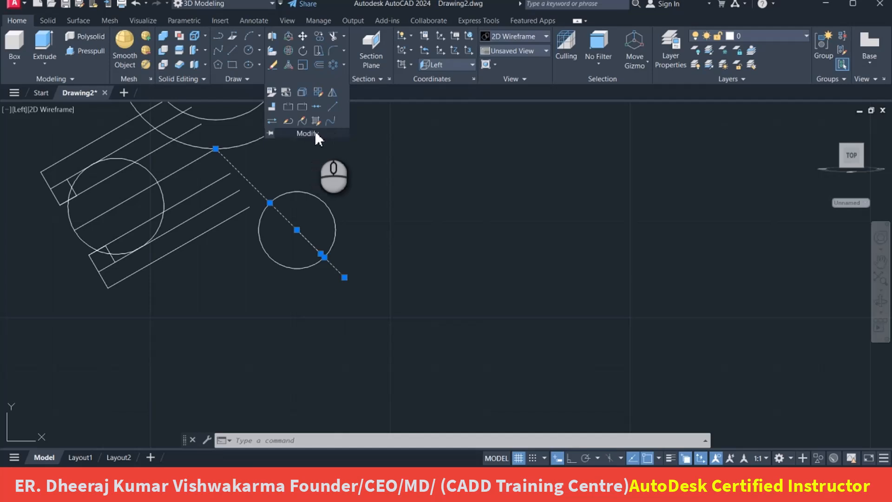
click(375, 124)
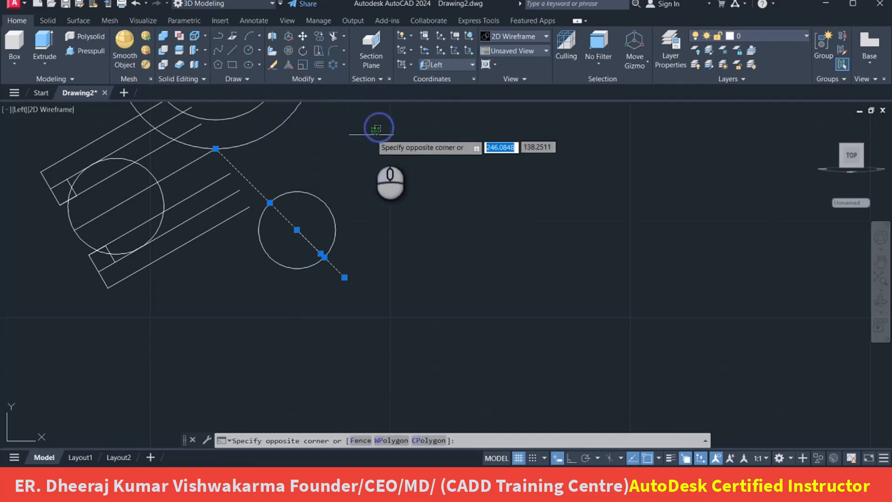
key(Escape)
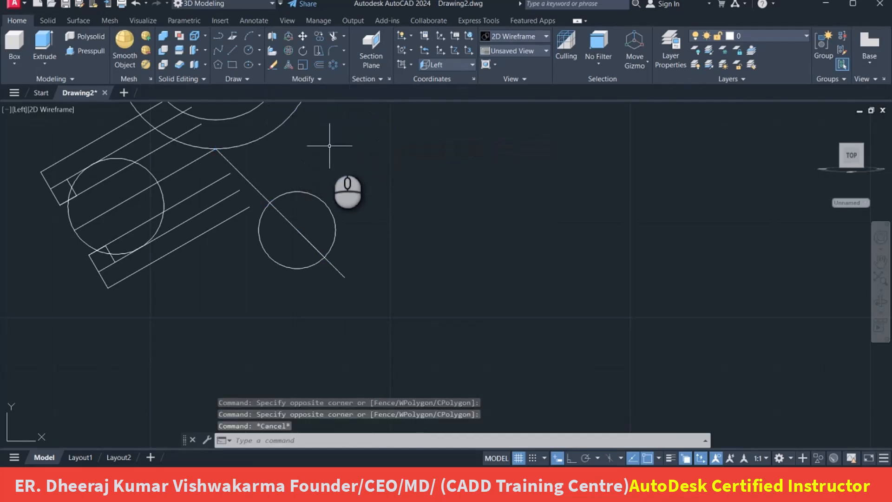
- Merge the overlapping lines of the diagonal leg into one line with OVERKILL, keeping the default duplicate-deletion settings
text(ver)
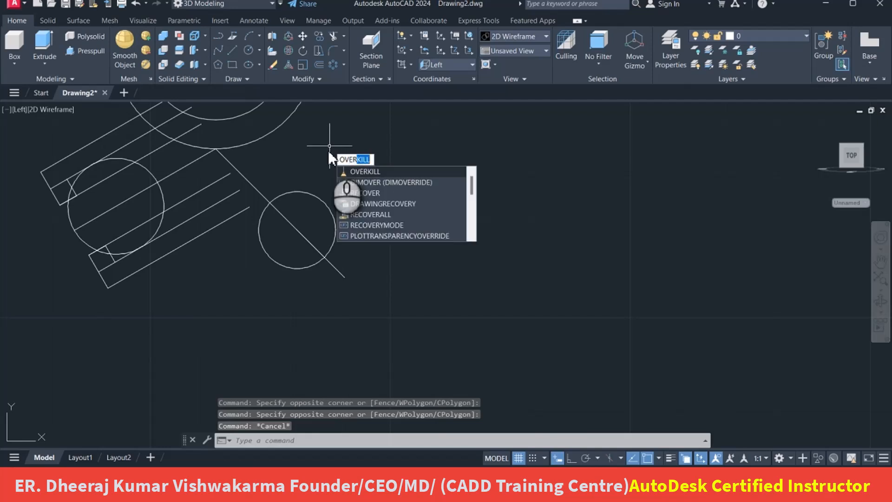
key(Return)
click(319, 225)
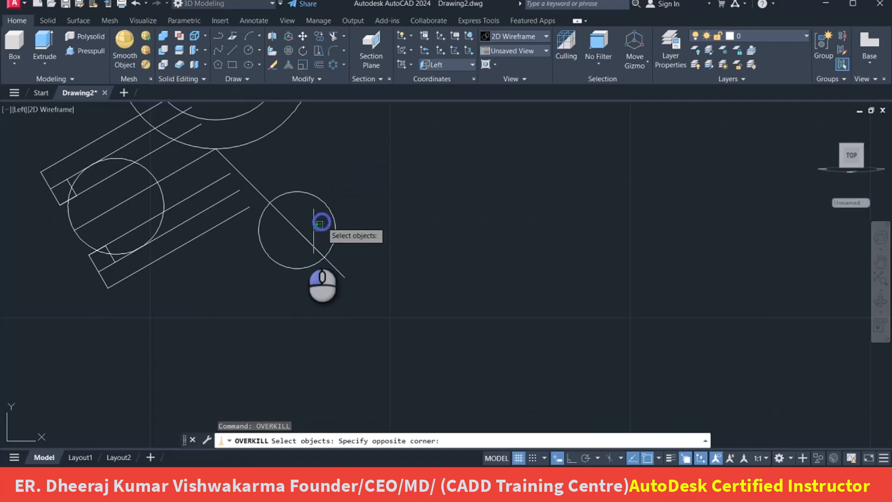
click(276, 240)
key(Return)
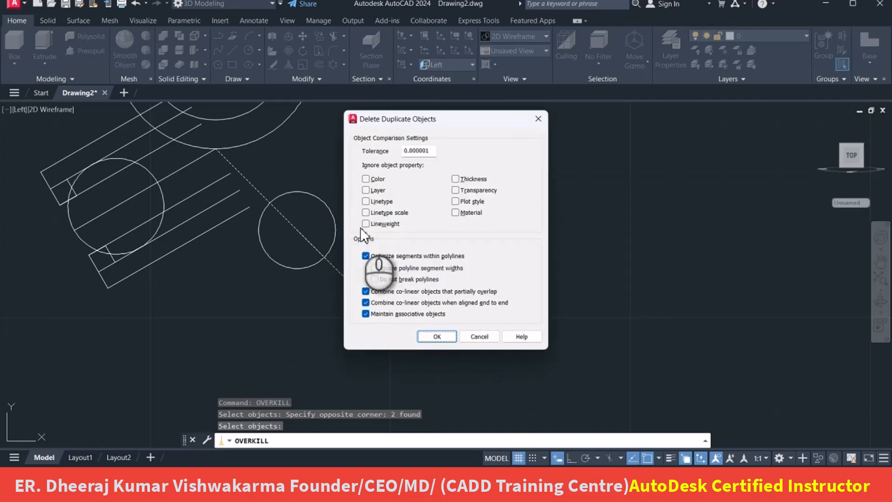
click(432, 336)
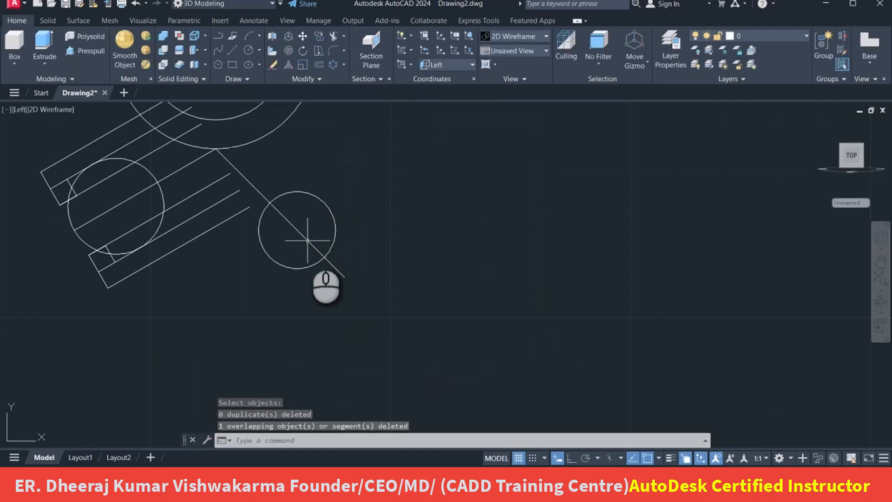
click(307, 240)
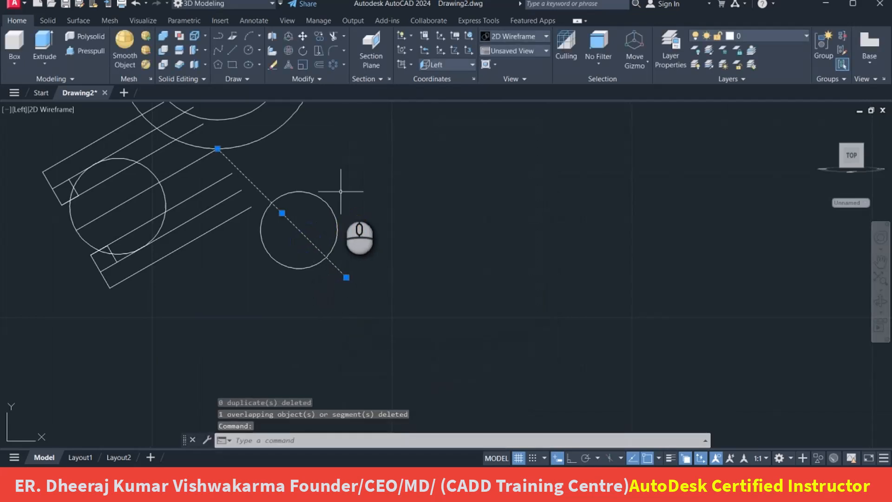
key(Escape)
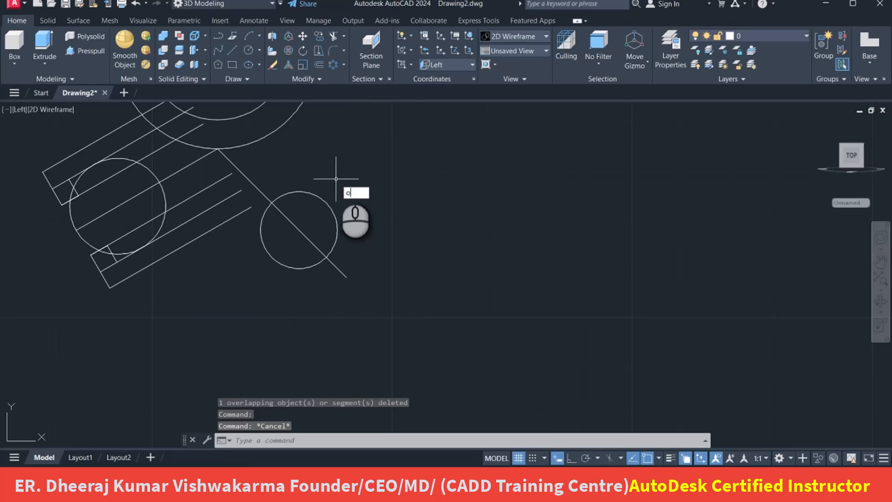
key(Return)
key(Return)
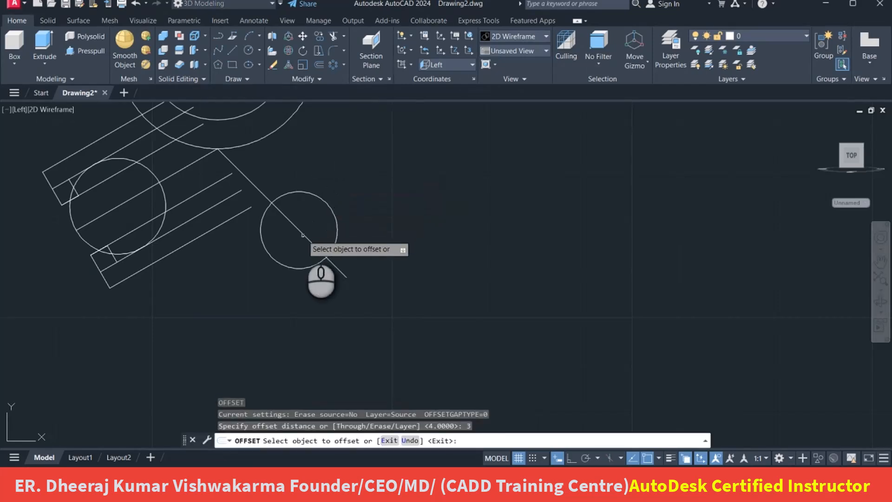
click(302, 236)
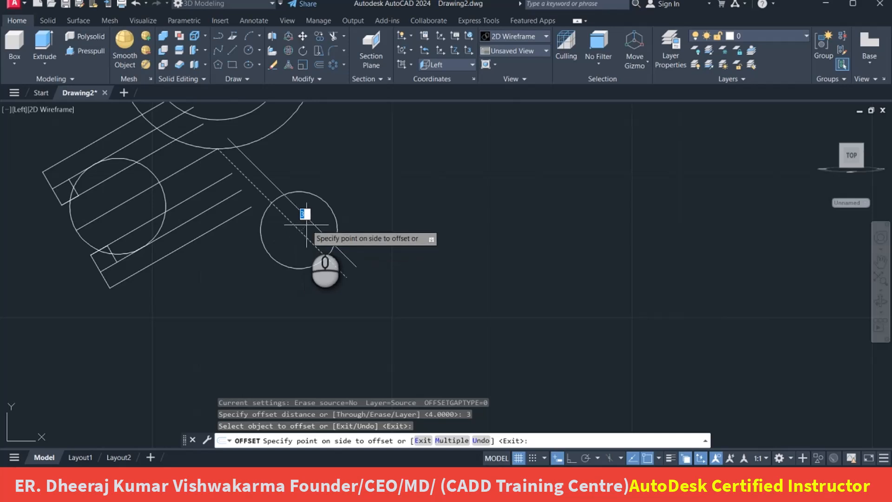
key(Escape)
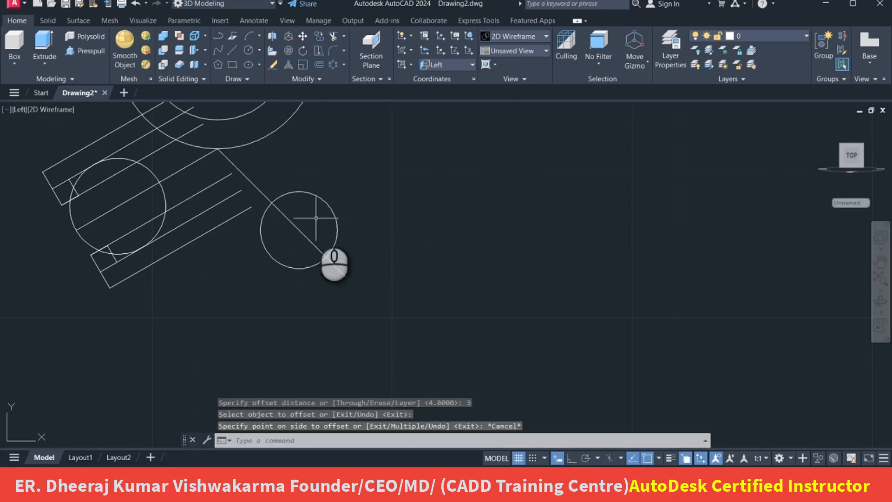
- Offset the center line of the diagonal leg by 5 units to both sides
key(Return)
text(5)
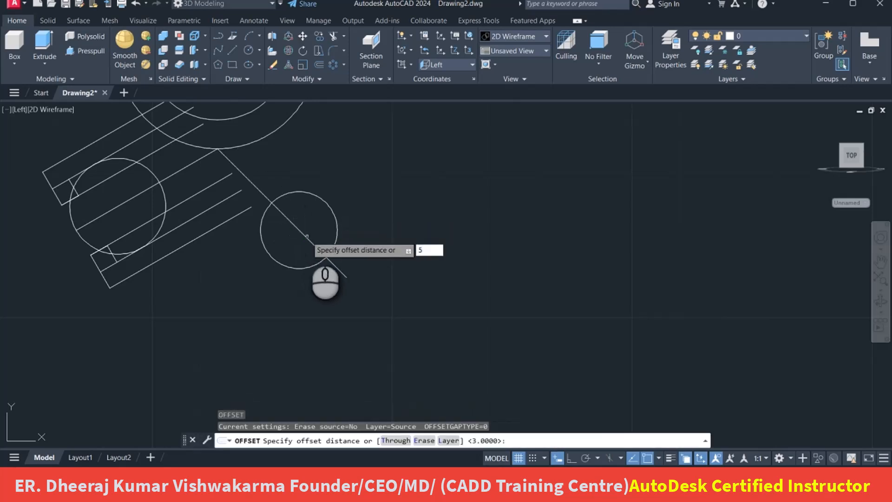
key(Return)
click(302, 235)
click(302, 238)
click(304, 235)
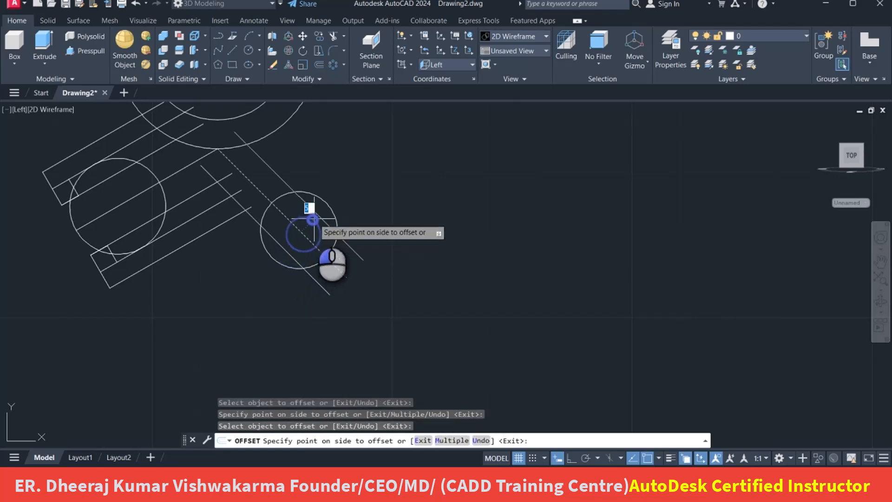
click(312, 221)
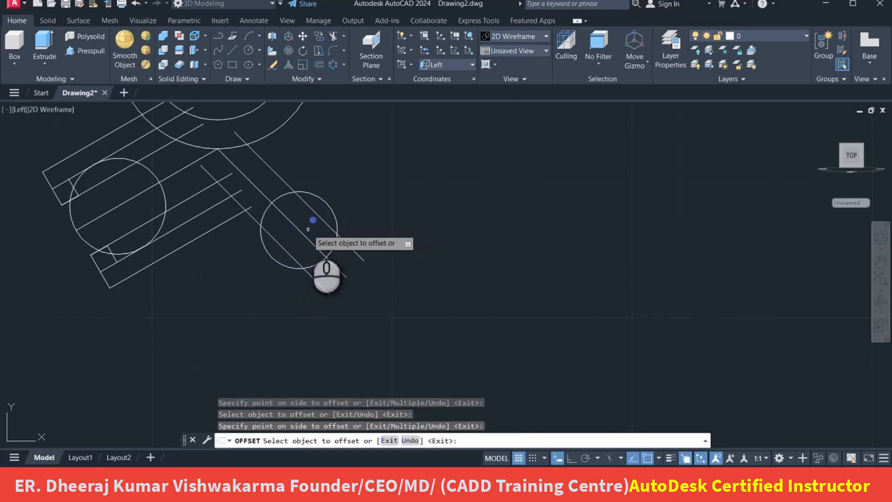
- Offset the diagonal leg's two side lines outward by 3 units, and the resulting lines outward by another 4 units
click(287, 254)
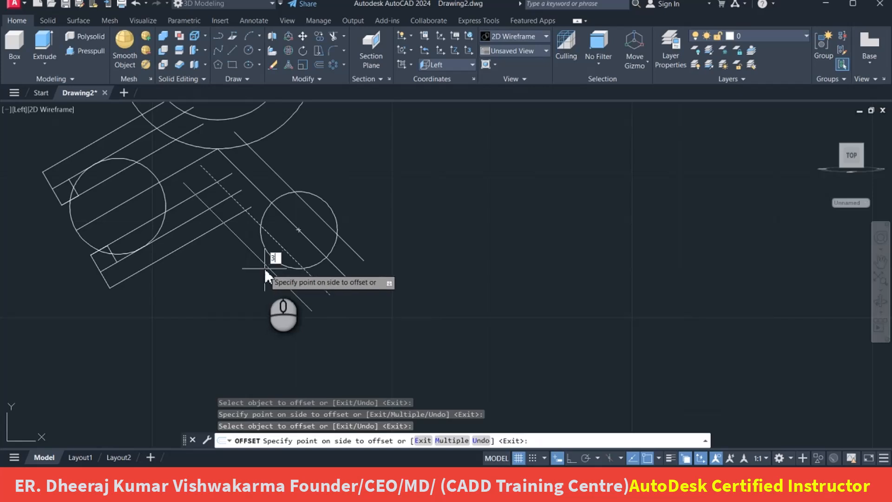
click(277, 263)
click(322, 219)
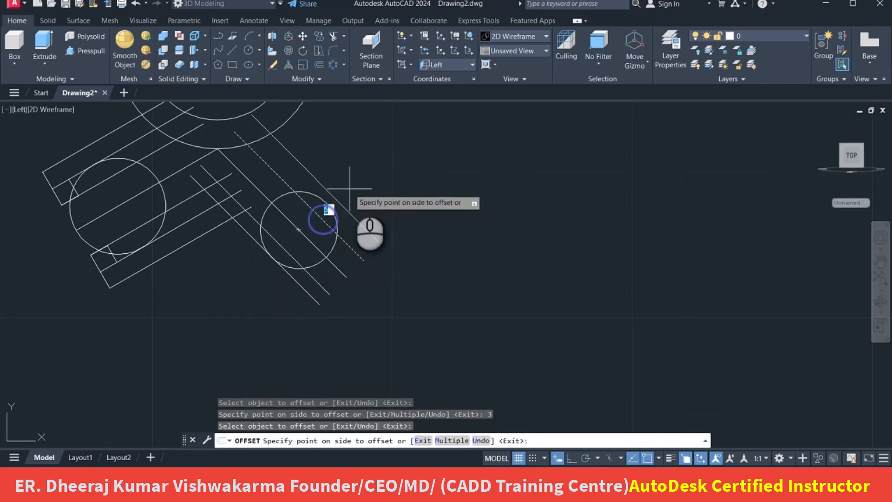
click(356, 184)
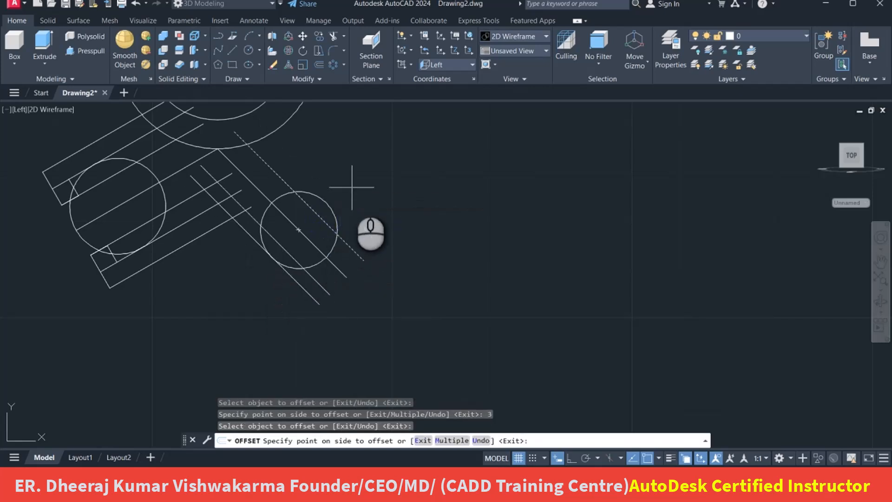
click(343, 217)
text(4)
key(Return)
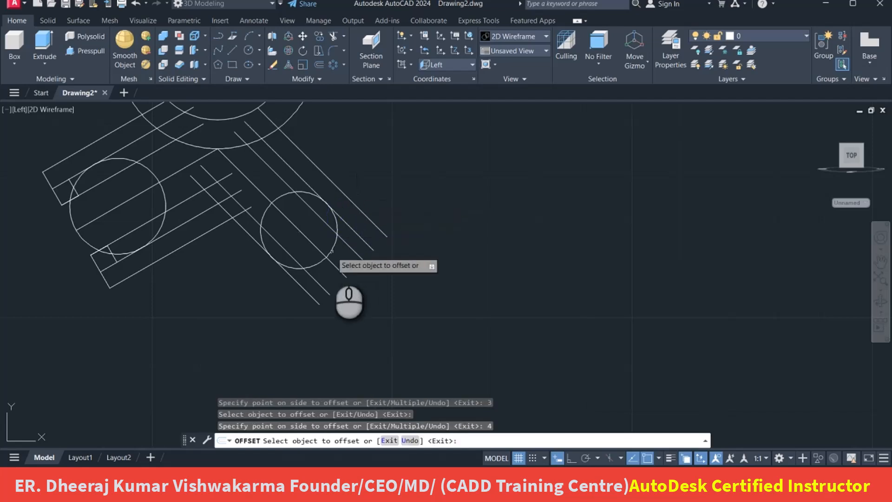
click(308, 293)
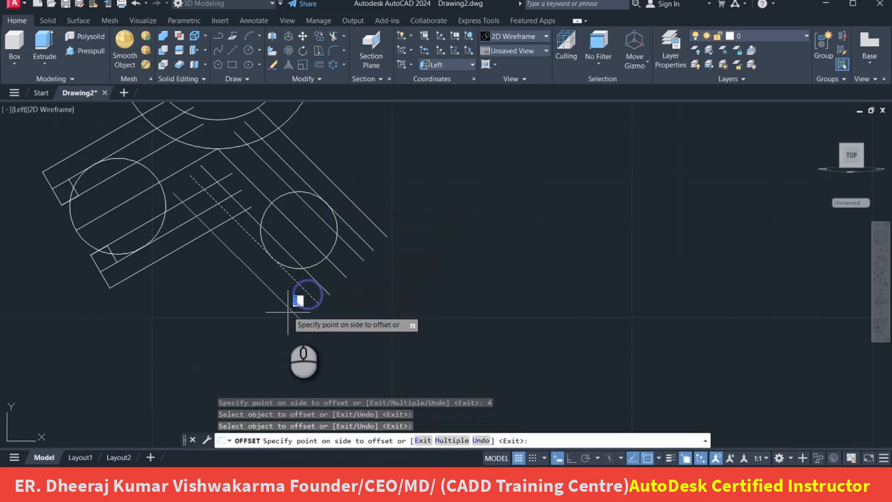
click(284, 317)
right_click(364, 189)
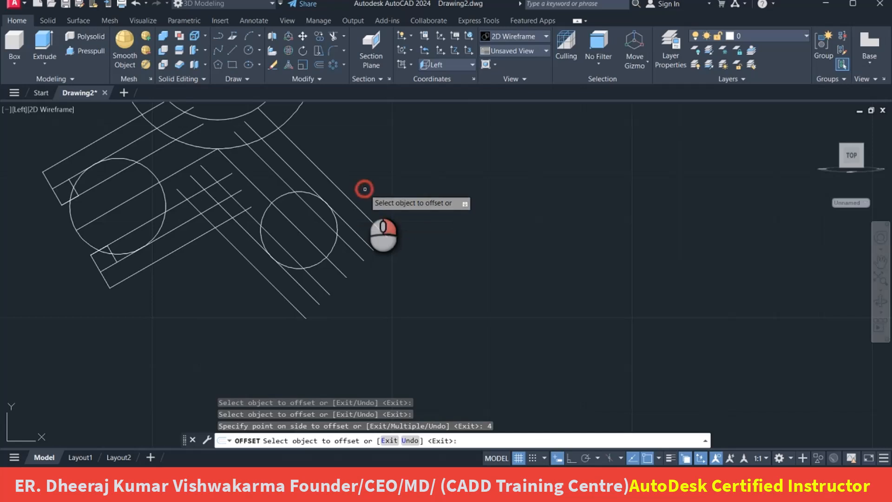
click(378, 194)
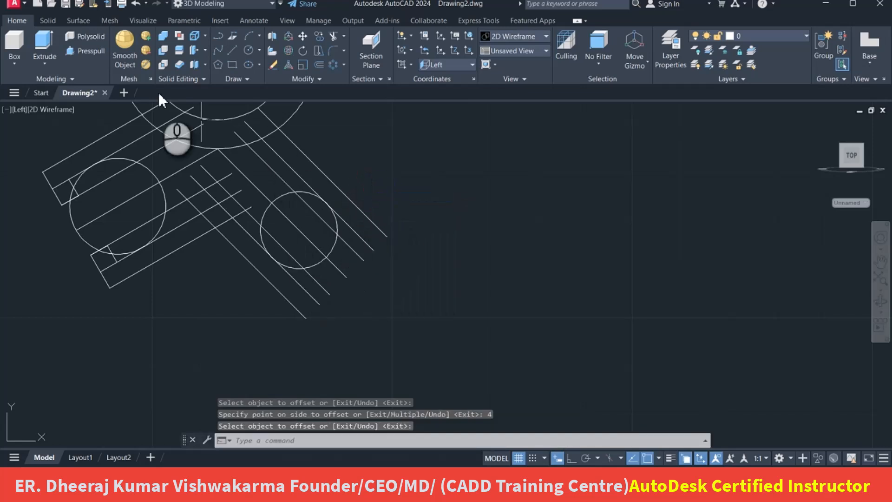
- Draw the lower end of the diagonal leg from the outermost to the innermost offset line, 4 units back along it, and perpendicular to the middle line
click(233, 51)
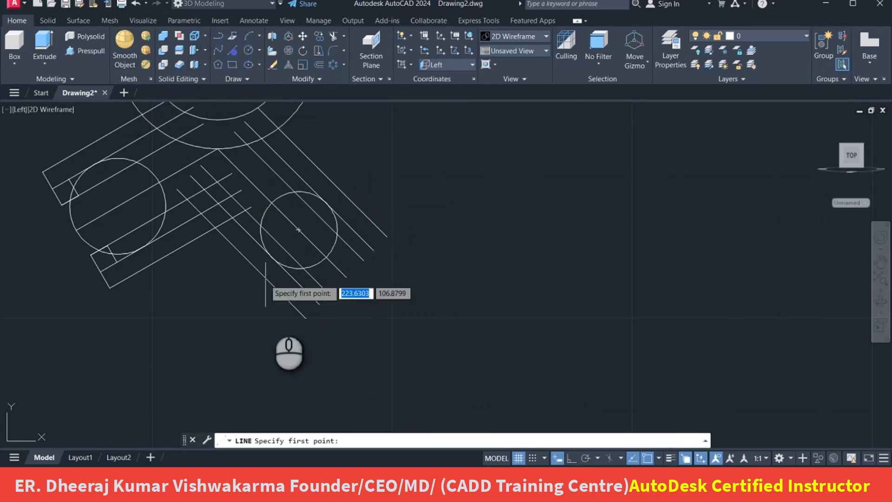
click(305, 318)
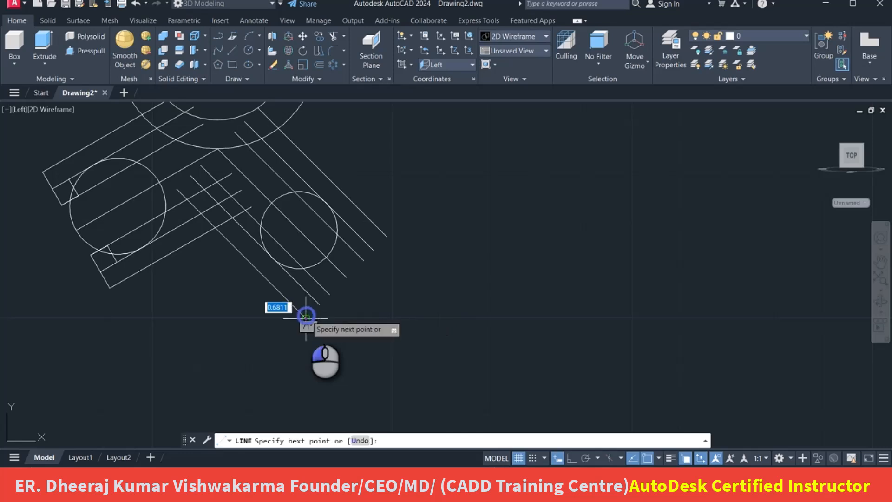
click(329, 294)
text(38)
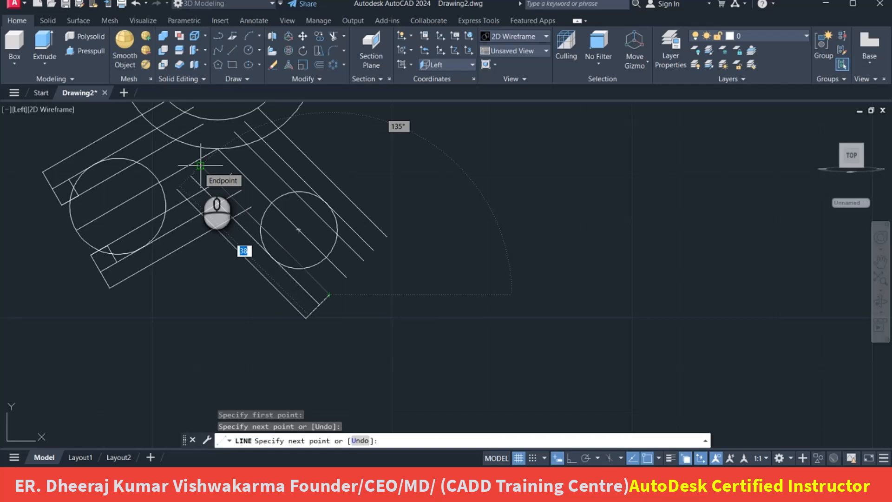
text(4)
key(Return)
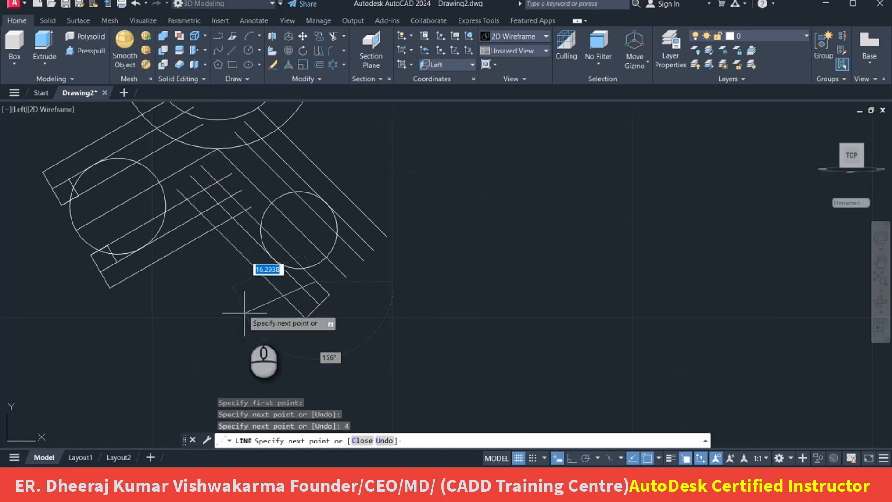
click(302, 293)
right_click(333, 231)
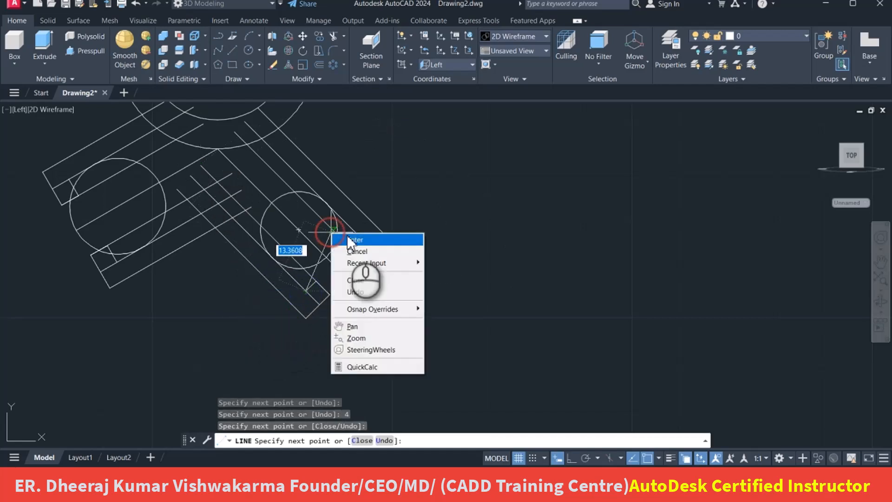
click(347, 238)
scroll(325, 284, up, 4)
scroll(325, 281, down, 4)
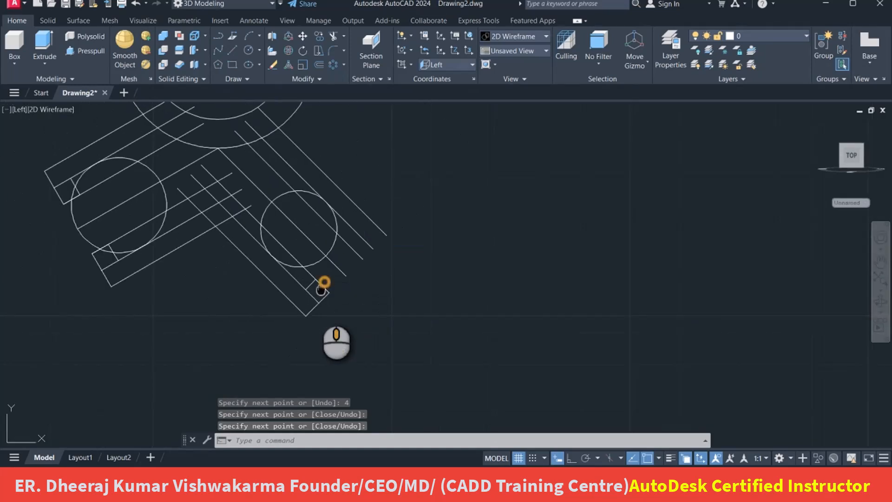
- Draw the upper end of the diagonal leg the same way, going 4 units back along the innermost line and perpendicular to the middle line
right_click(377, 205)
click(399, 212)
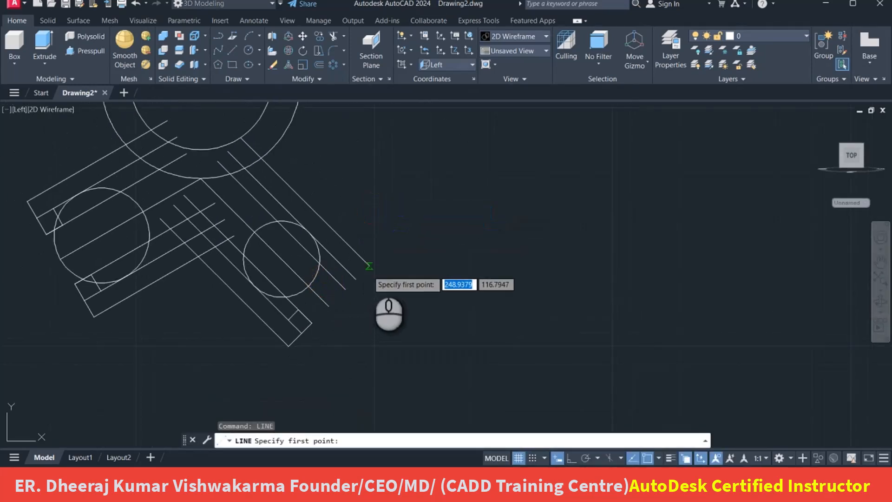
click(368, 266)
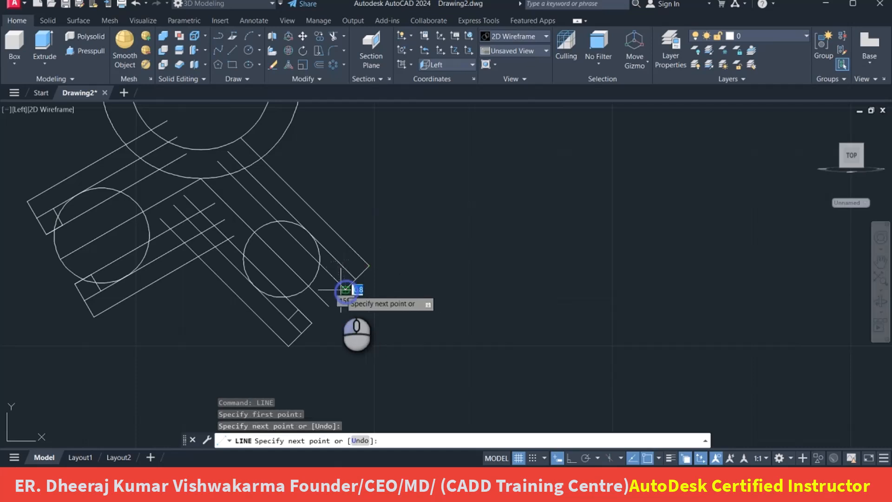
click(345, 290)
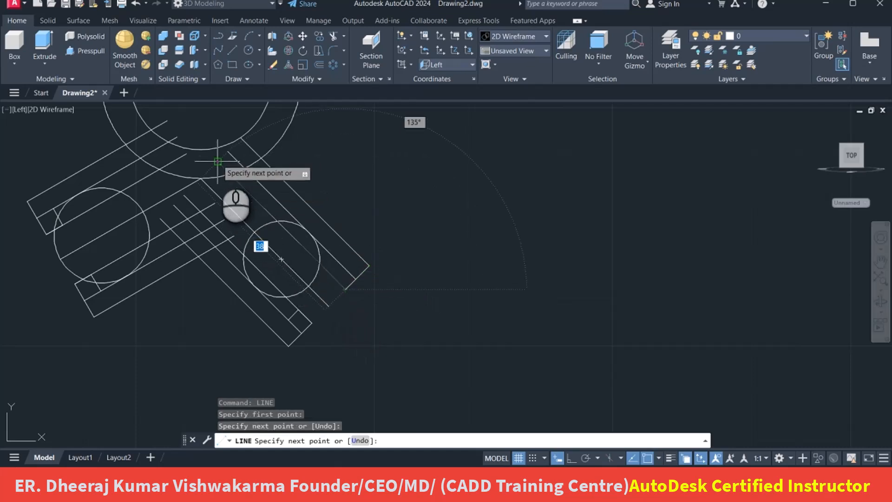
text(4)
key(Return)
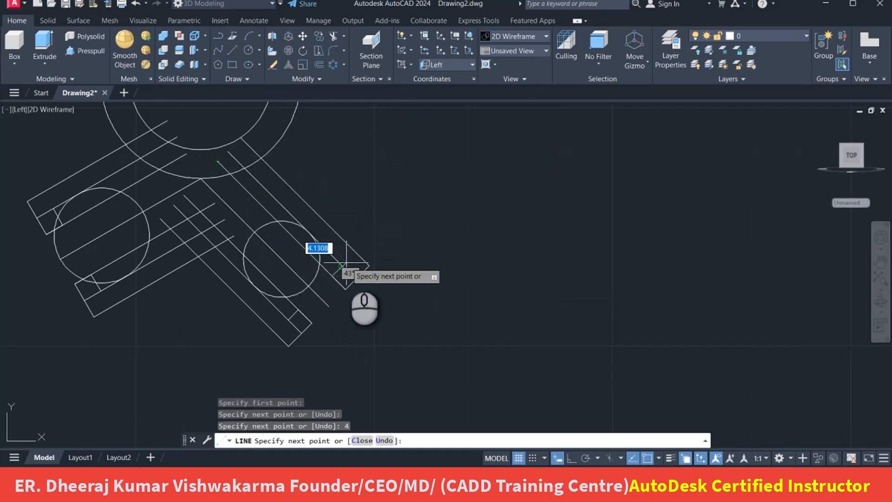
right_click(341, 195)
click(369, 202)
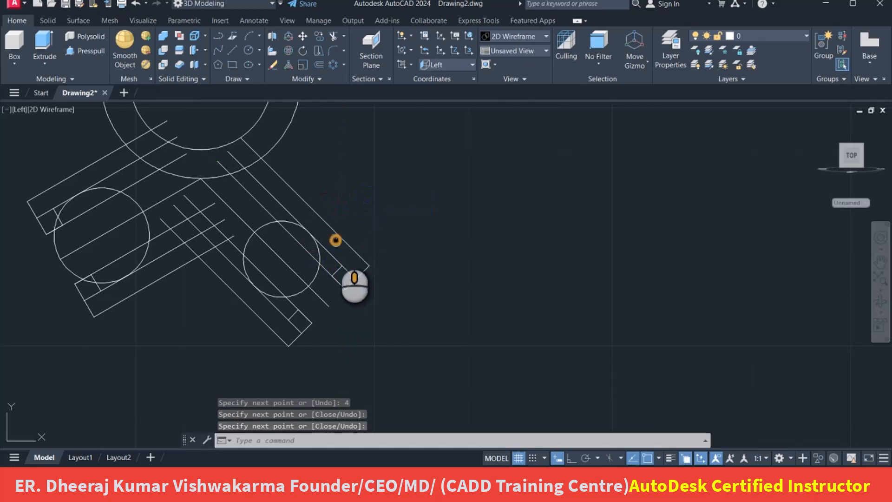
- Switch to the AutoCAD 3D Exercise-21 reference image to check the fillet radii around the legs, and return to the AutoCAD drawing
mouse_move(335, 243)
middle_down()
mouse_move(365, 223)
mouse_move(371, 240)
middle_up()
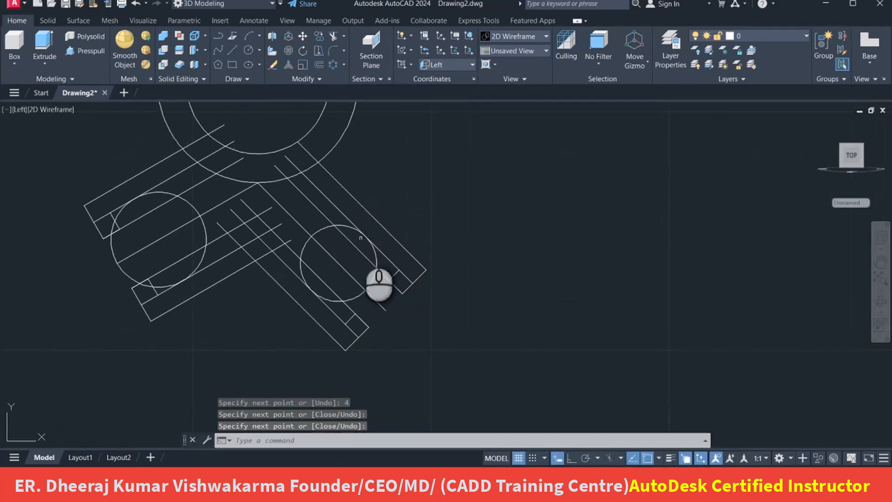
middle_drag(280, 231, 312, 200)
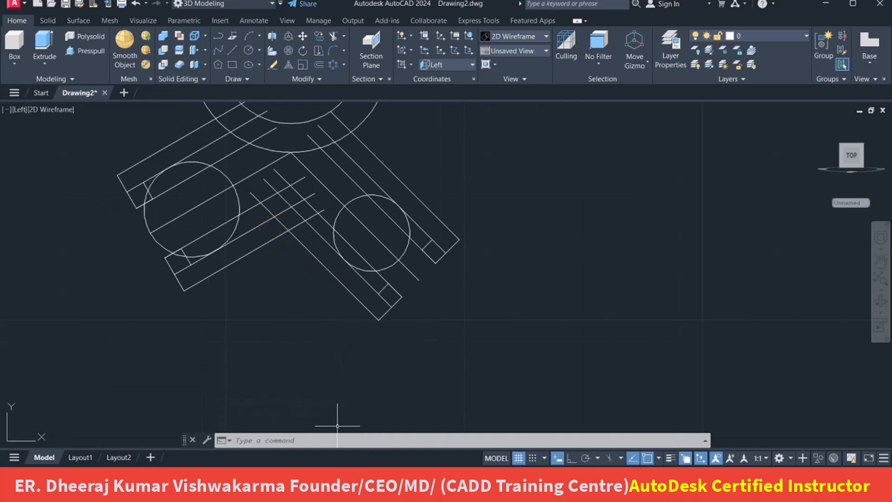
click(332, 481)
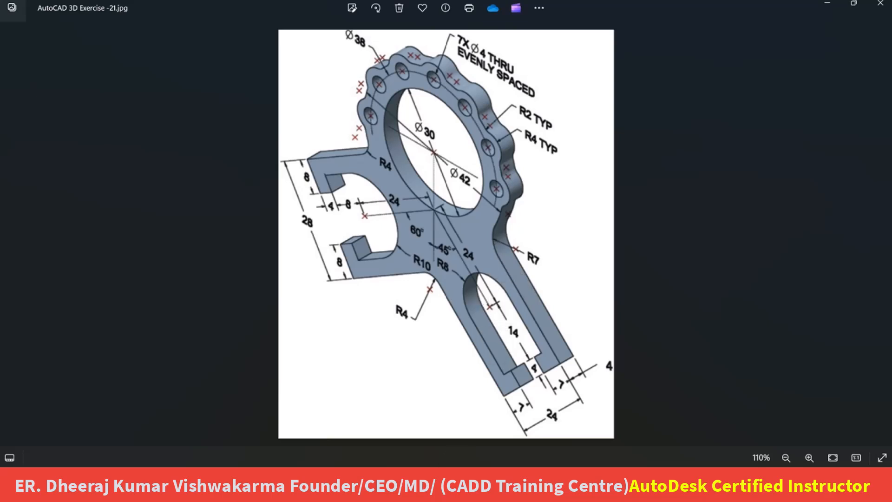
click(342, 445)
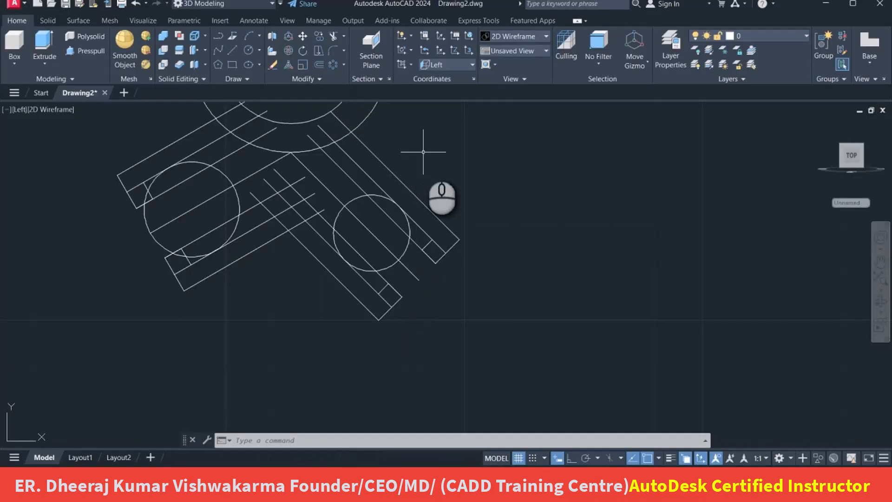
text(f)
key(Return)
text(t)
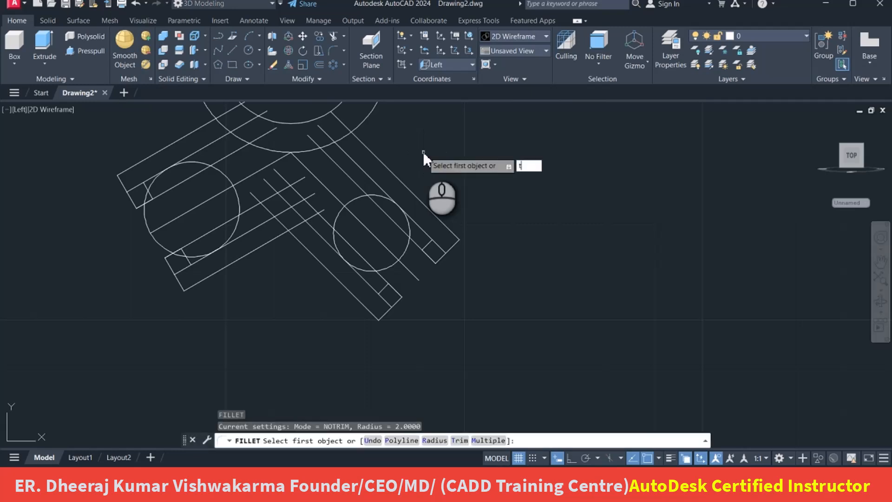
key(BackSpace)
text(r)
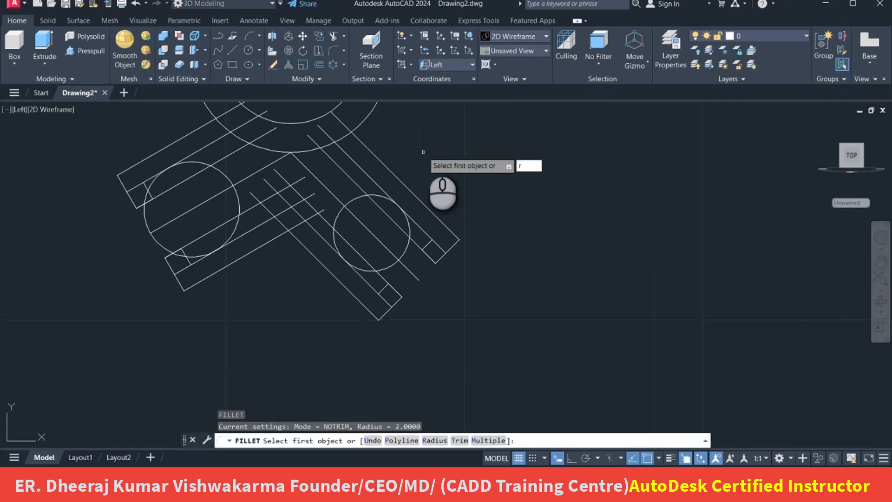
key(Return)
text(4)
key(Return)
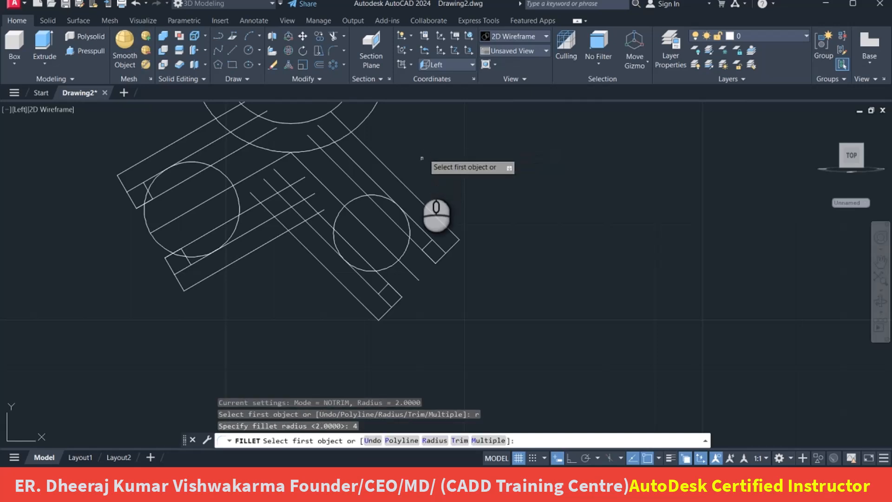
click(300, 237)
click(275, 238)
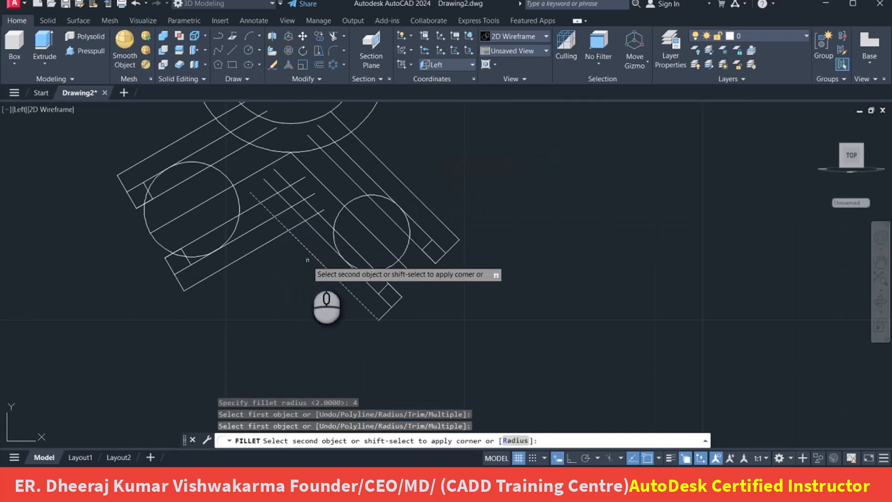
click(513, 440)
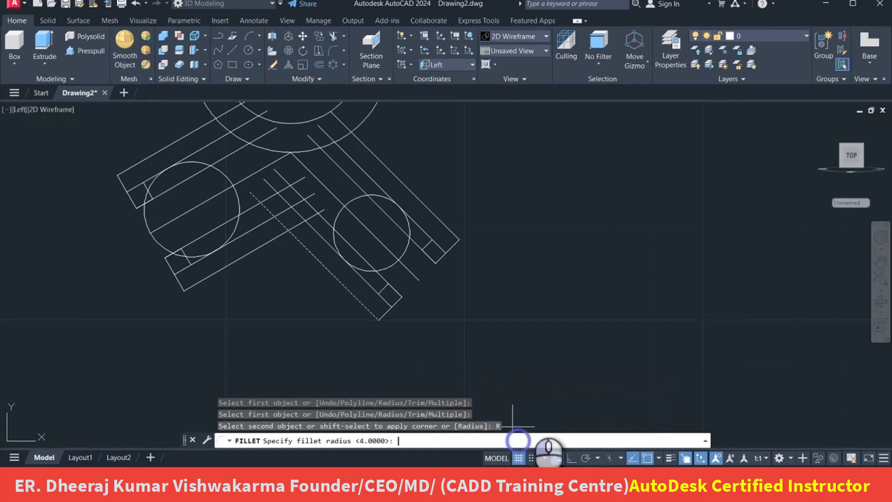
text(4)
key(Return)
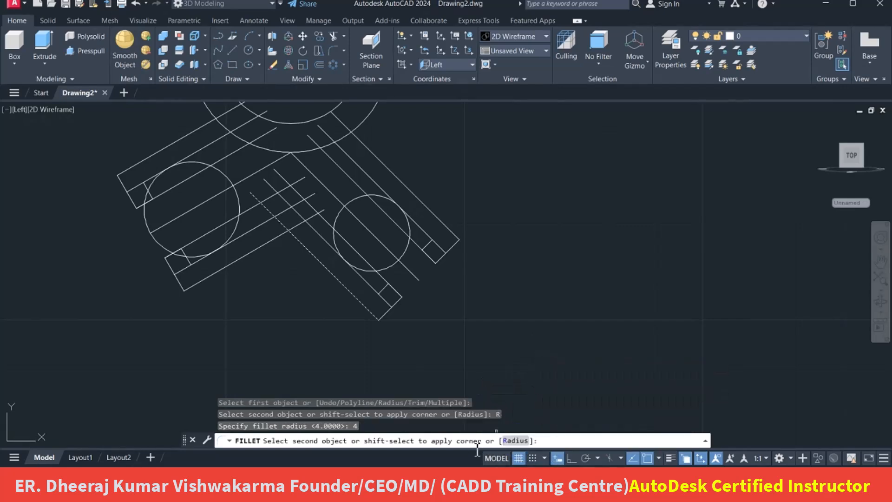
key(Escape)
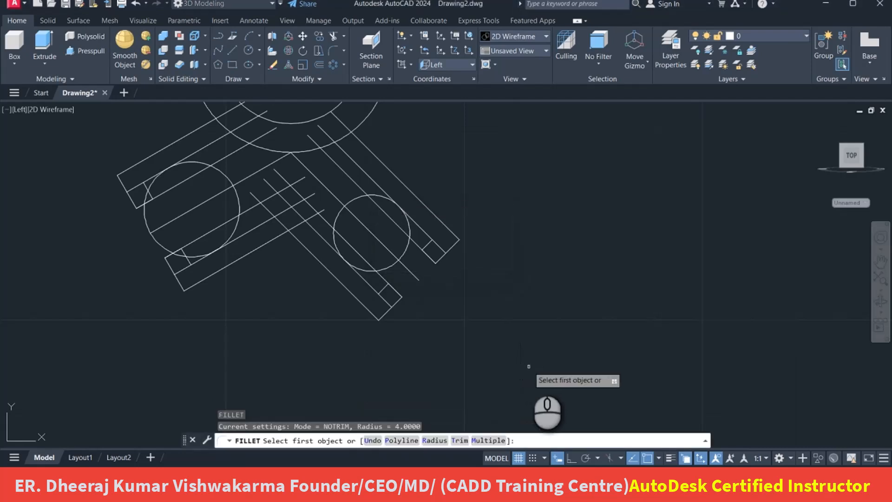
- Fillet the corner between the two legs' lower outer lines with a 4-unit radius in Trim mode
key(Return)
text(r)
key(Return)
text(4)
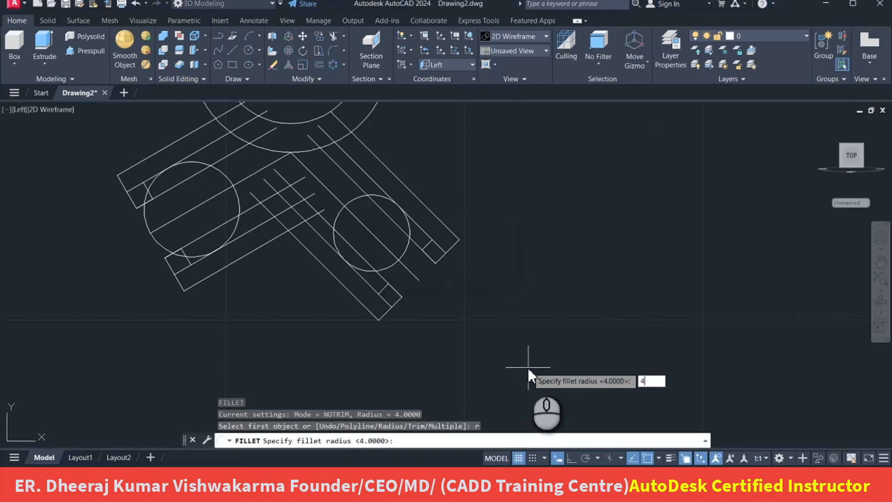
key(Return)
click(459, 440)
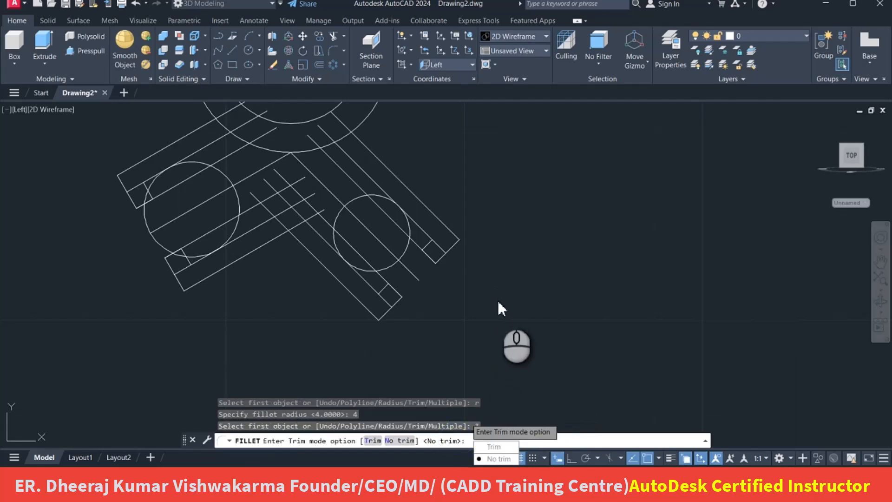
click(495, 447)
click(288, 230)
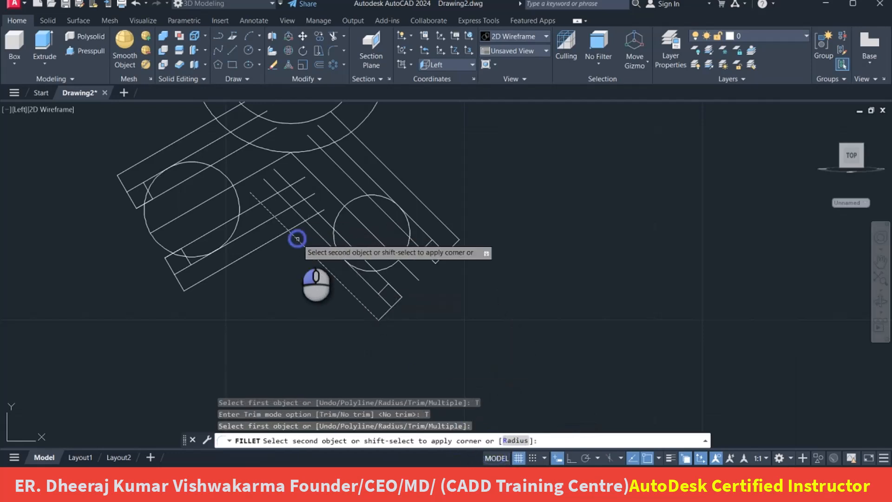
click(275, 234)
middle_drag(281, 277, 270, 316)
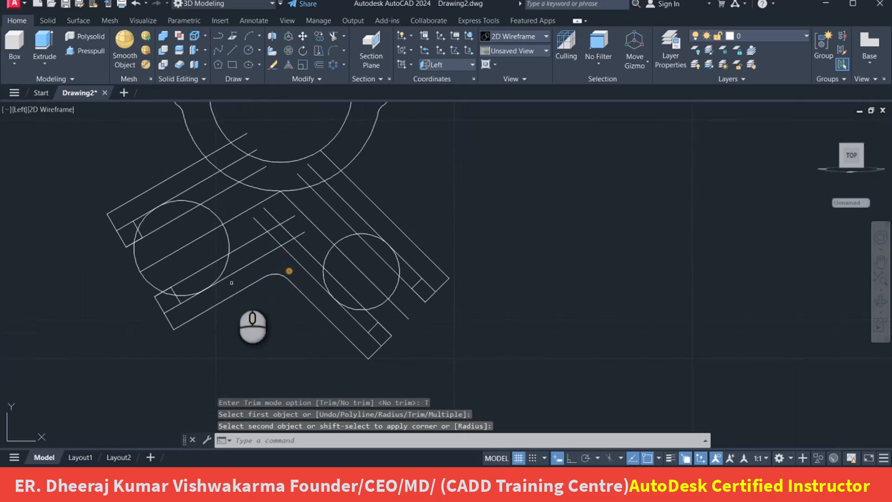
- Fillet the left leg's upper outer line to the ring's outer edge in No trim mode, keeping the 4-unit radius
scroll(206, 226, up, 2)
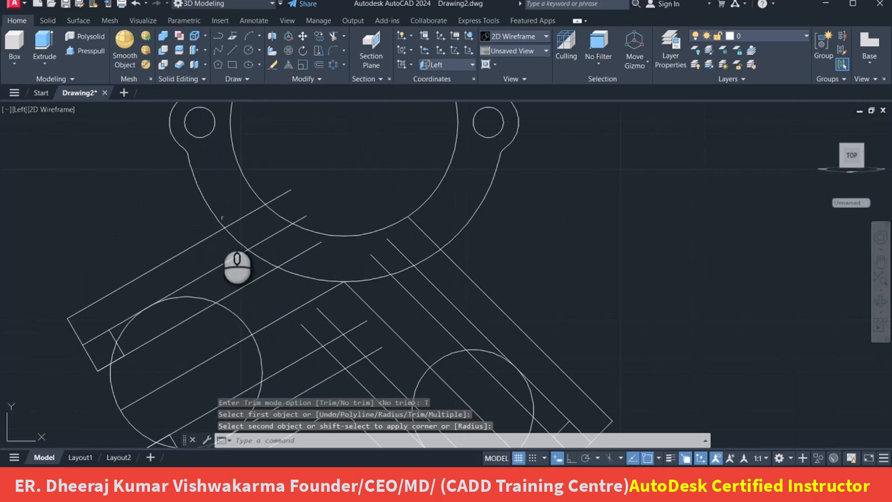
scroll(220, 224, up, 3)
scroll(240, 194, down, 3)
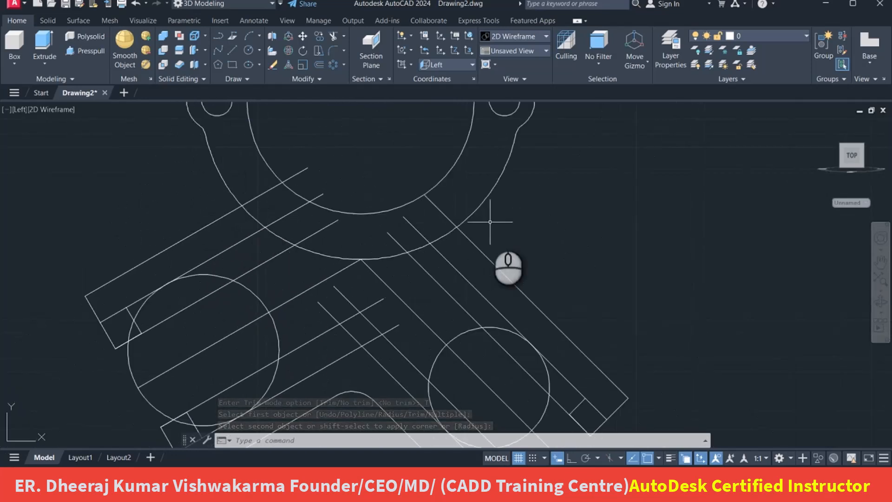
key(space)
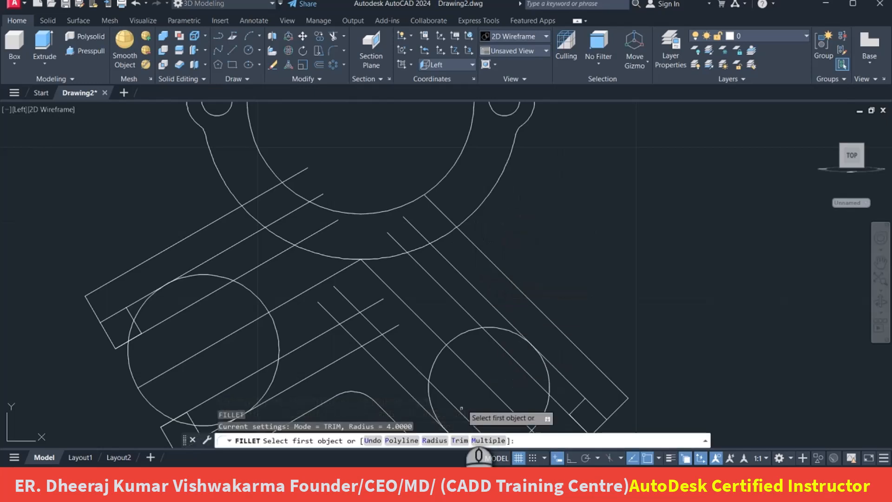
click(459, 441)
click(540, 226)
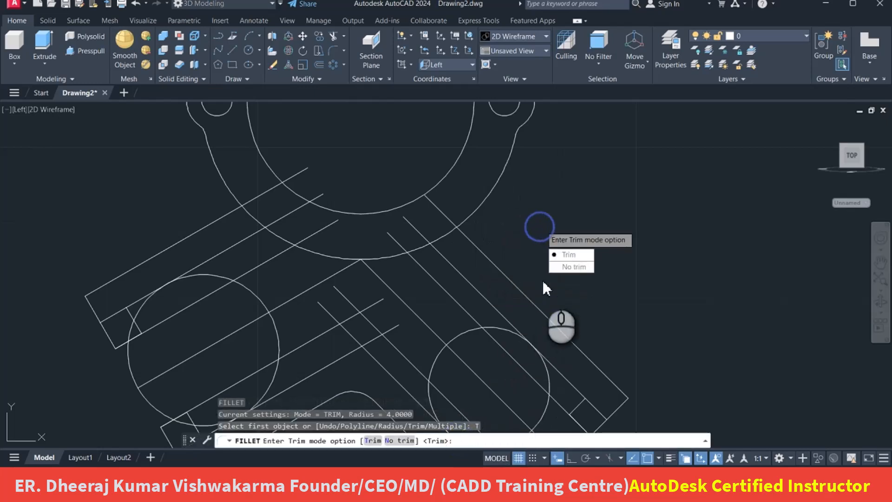
click(565, 268)
click(229, 213)
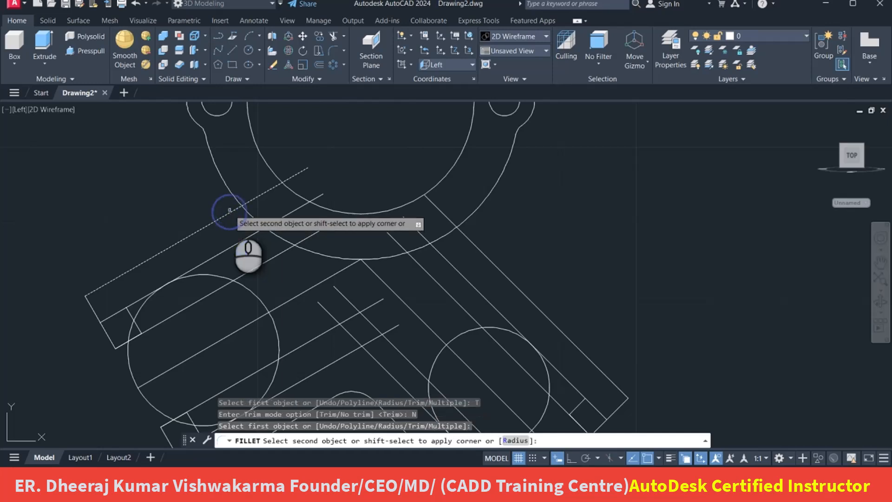
click(229, 189)
- Fillet the right leg's upper outer line to the ring's outer edge with a 7-unit radius
key(Return)
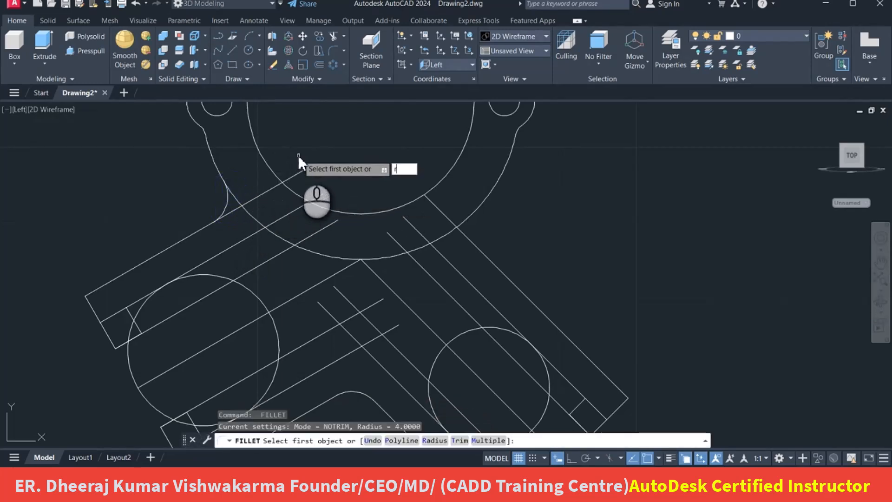
key(Return)
text(7)
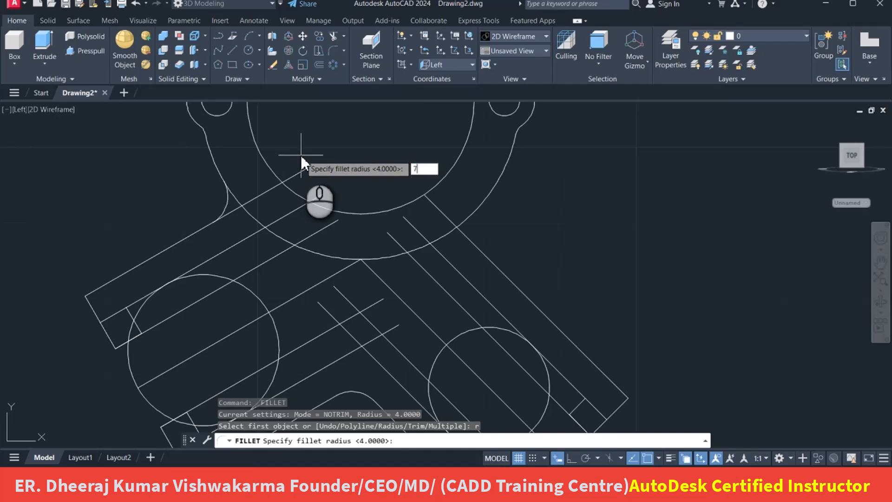
key(Return)
click(484, 253)
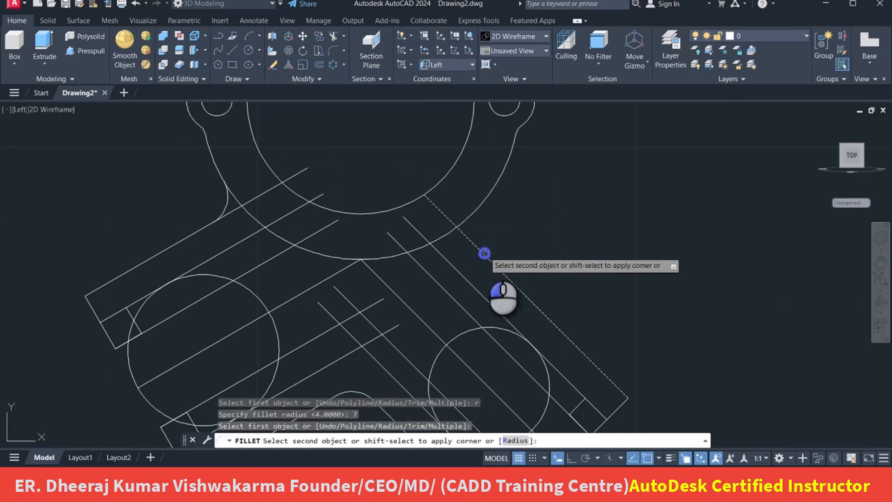
click(488, 194)
- Trim away the outward-facing part of the circle in each leg, using both legs' middle offset lines as cutting edges
scroll(492, 217, down, 2)
scroll(493, 217, down, 2)
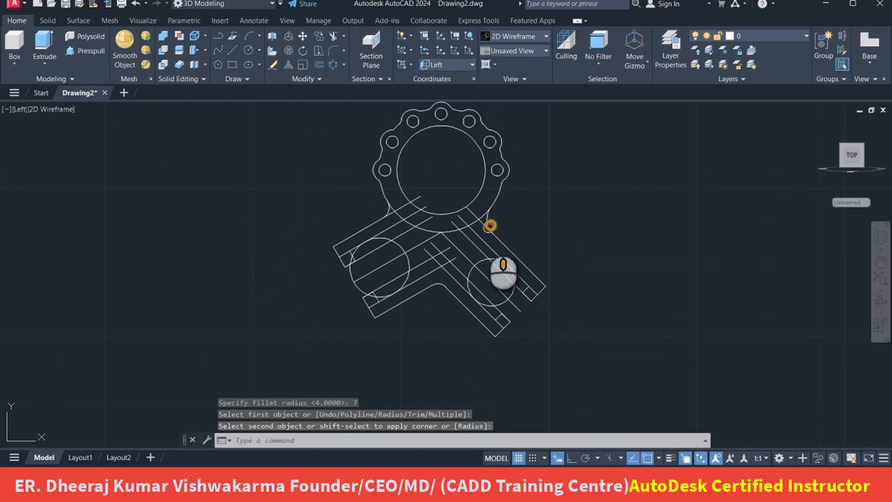
middle_drag(490, 225, 420, 233)
scroll(377, 220, up, 2)
scroll(321, 224, up, 1)
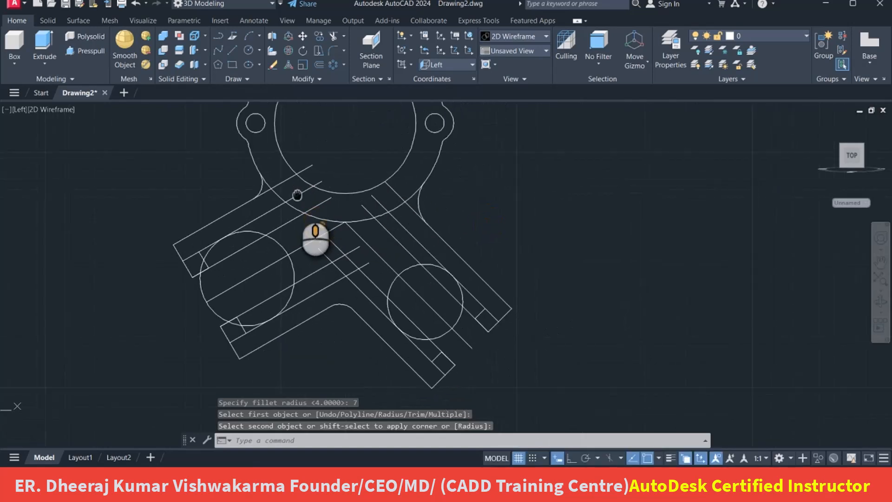
scroll(252, 228, up, 3)
middle_drag(284, 247, 297, 229)
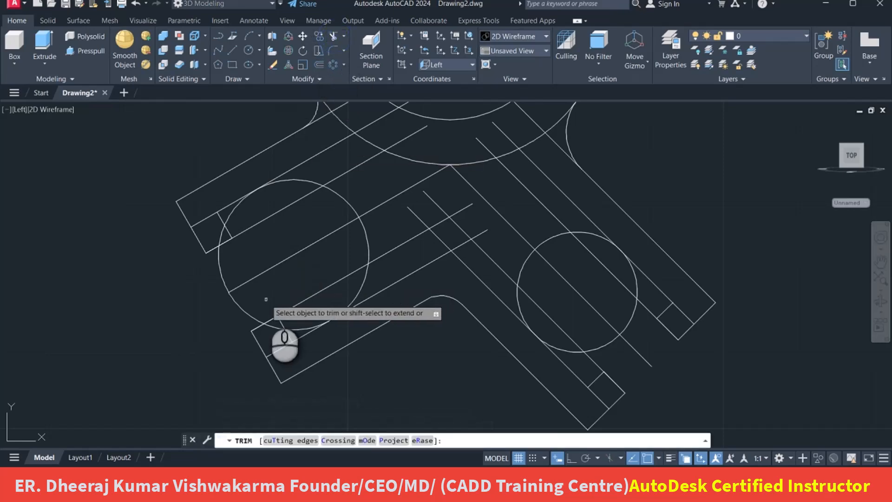
click(309, 441)
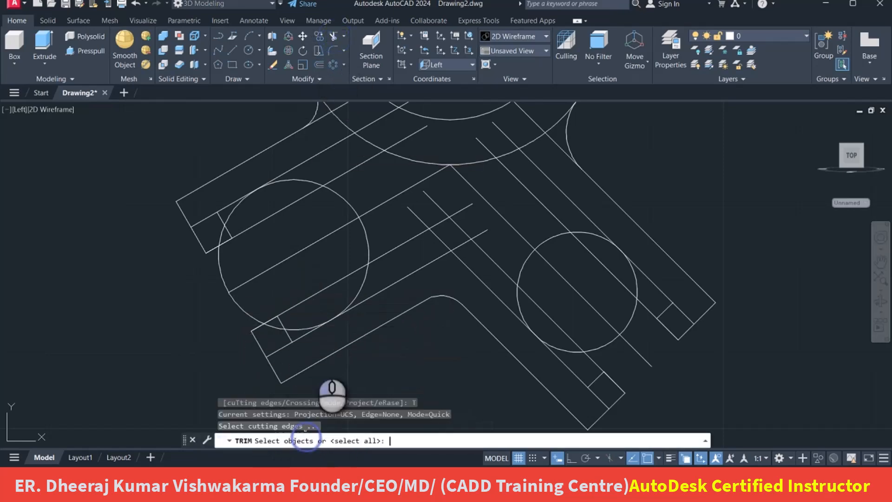
click(286, 171)
click(373, 296)
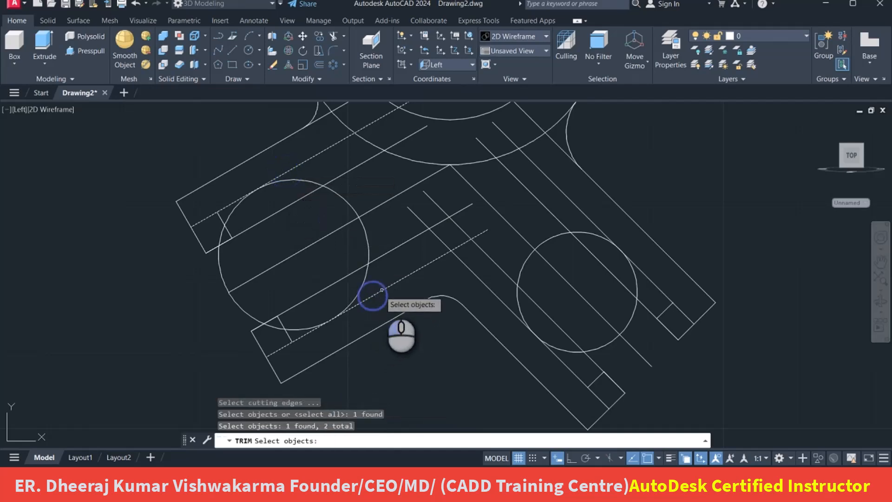
click(508, 310)
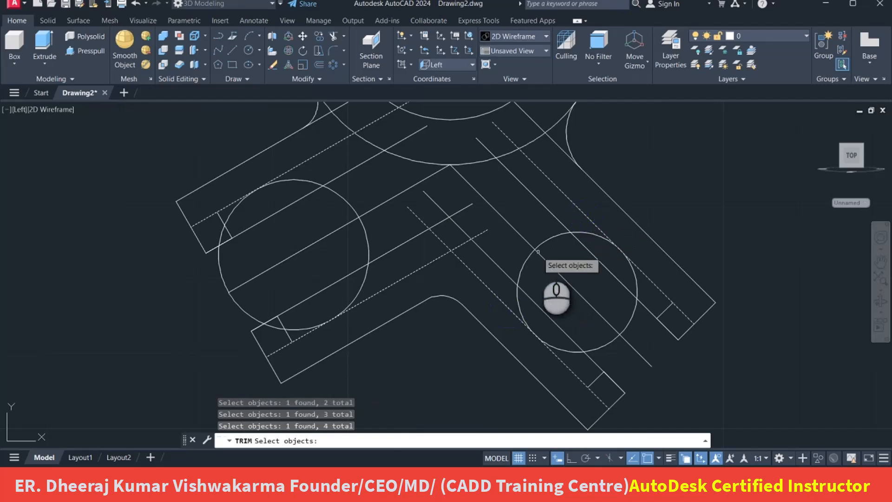
key(Return)
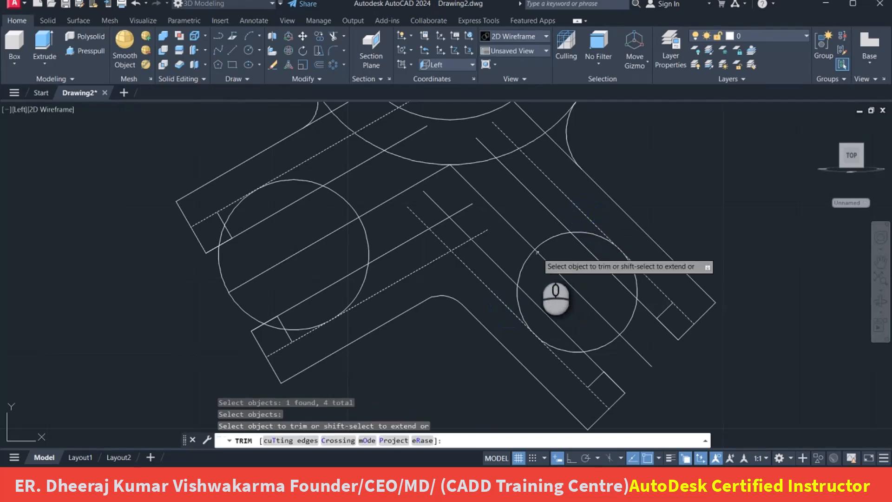
click(224, 283)
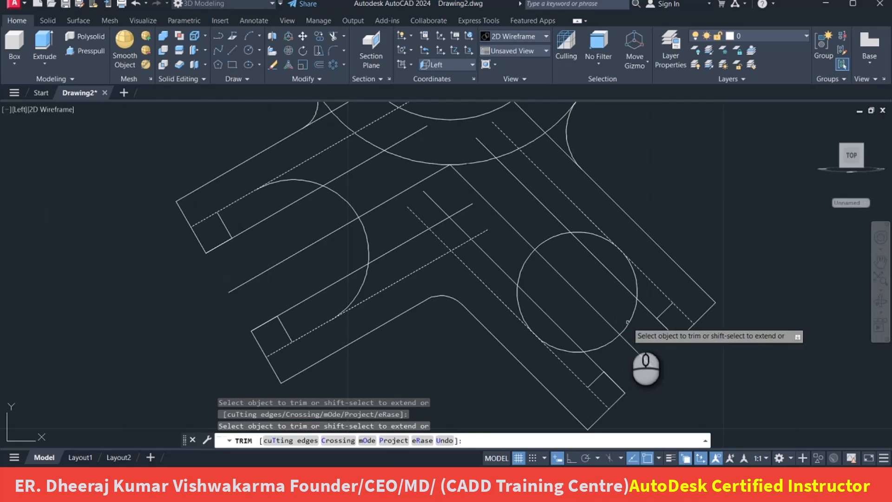
click(631, 322)
key(Return)
- Erase the centre lines of both legs
middle_drag(316, 257, 280, 266)
click(277, 251)
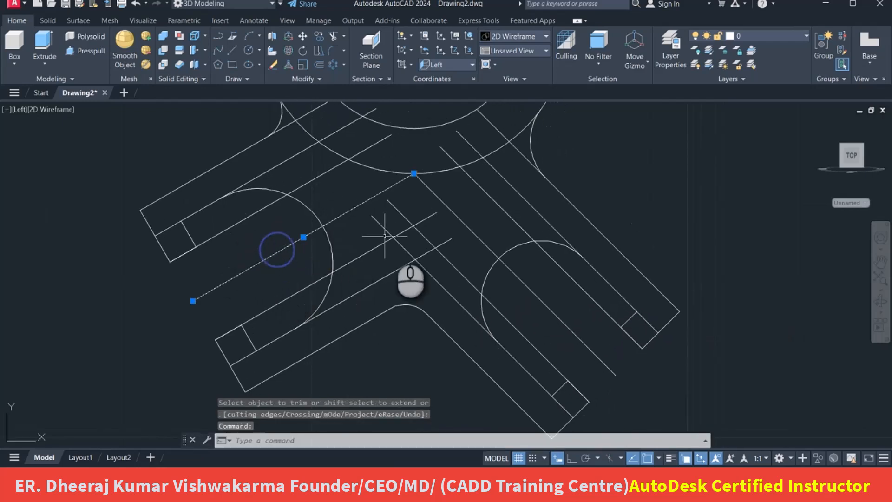
click(453, 212)
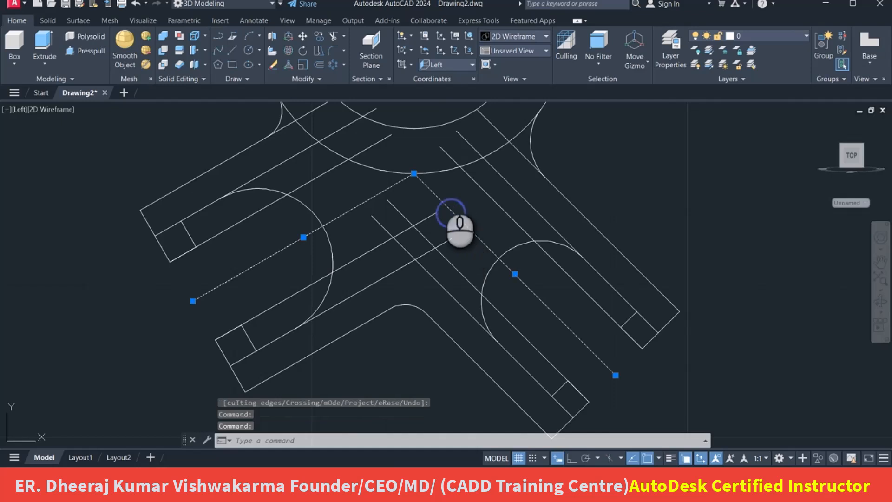
click(276, 62)
- Start a trim with the four short hook lines, both slot arcs and both ring fillets as cutting edges
middle_drag(270, 193, 239, 279)
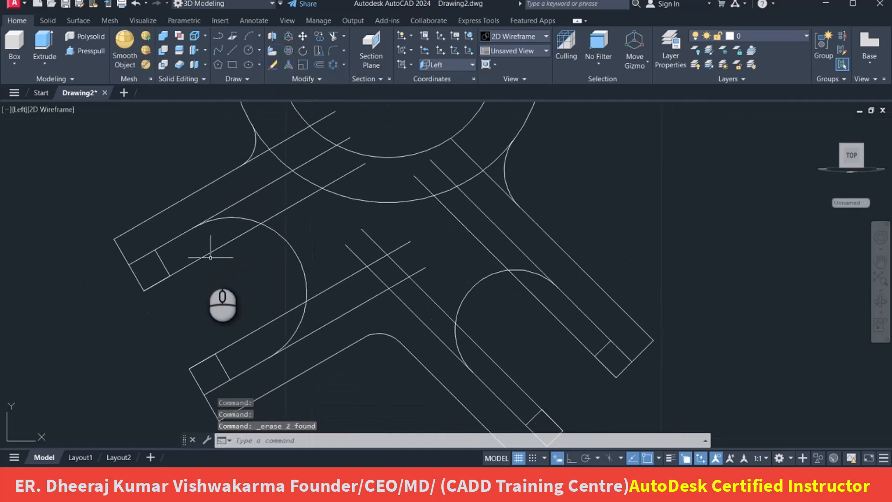
middle_drag(247, 188, 256, 185)
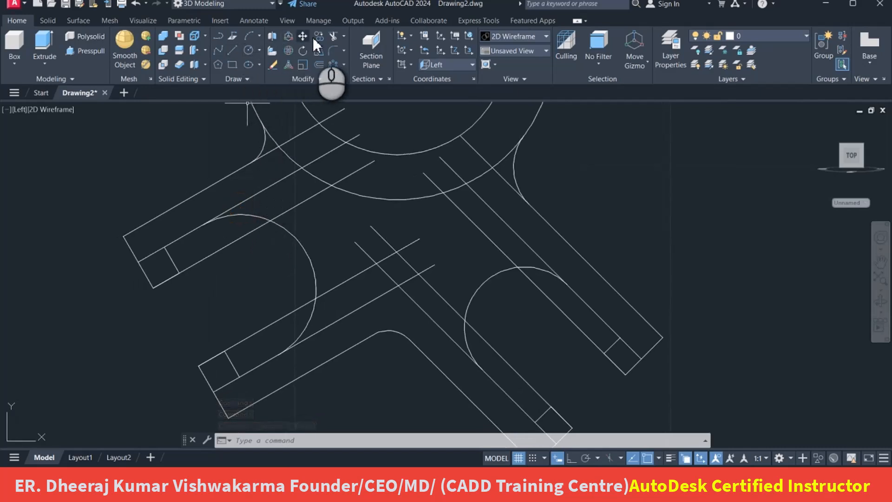
click(333, 36)
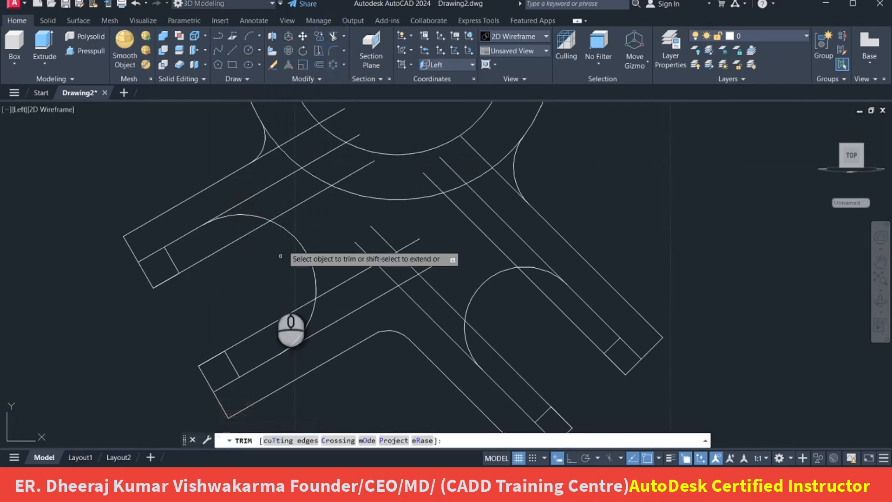
click(288, 441)
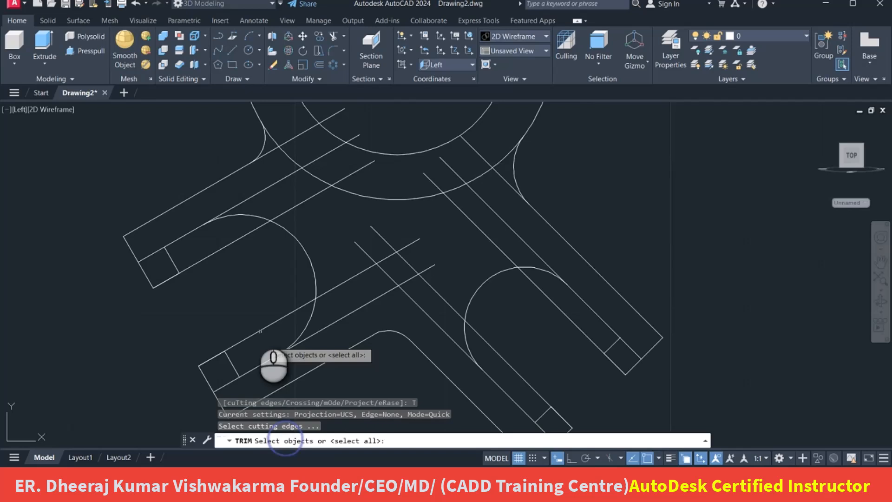
click(172, 260)
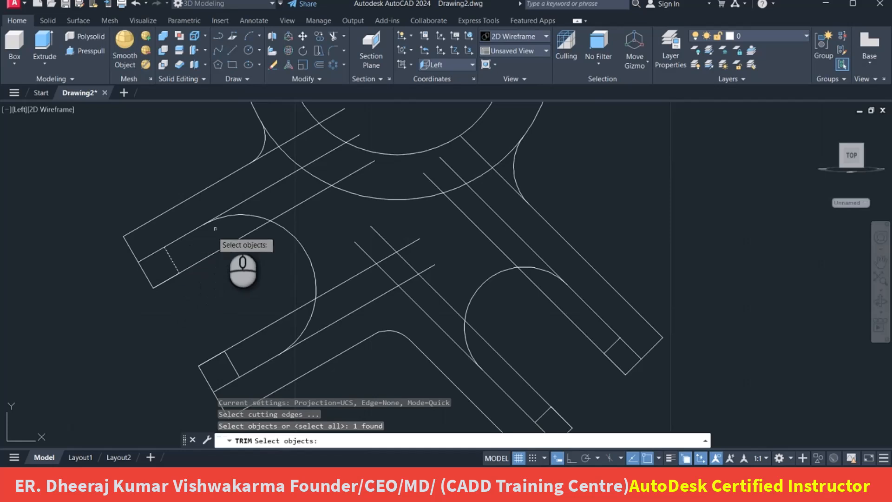
click(247, 214)
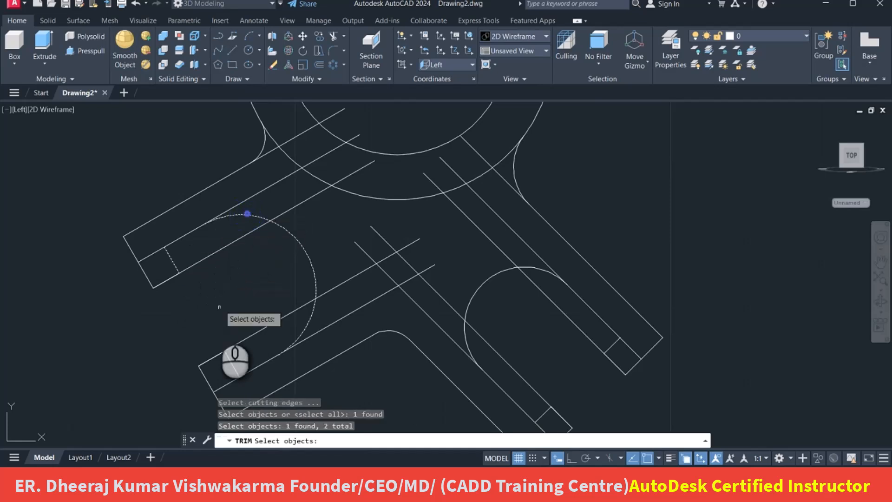
click(262, 146)
middle_drag(511, 331, 461, 254)
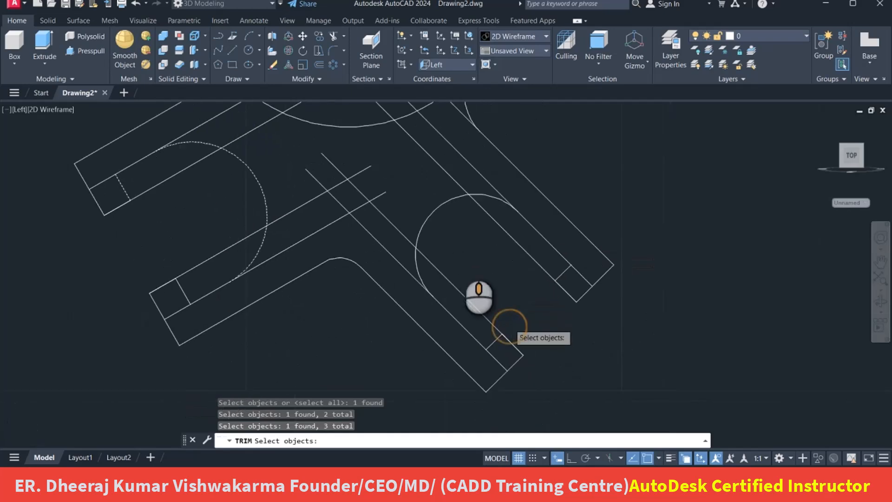
click(439, 206)
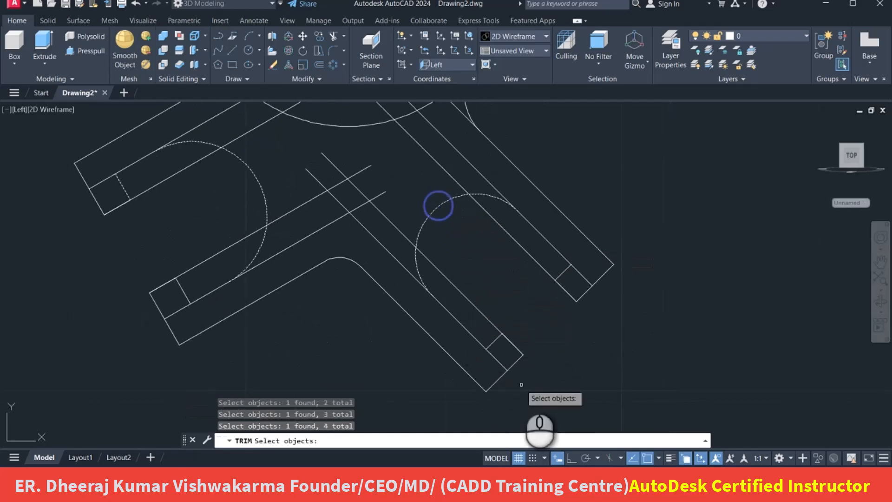
click(493, 341)
click(564, 271)
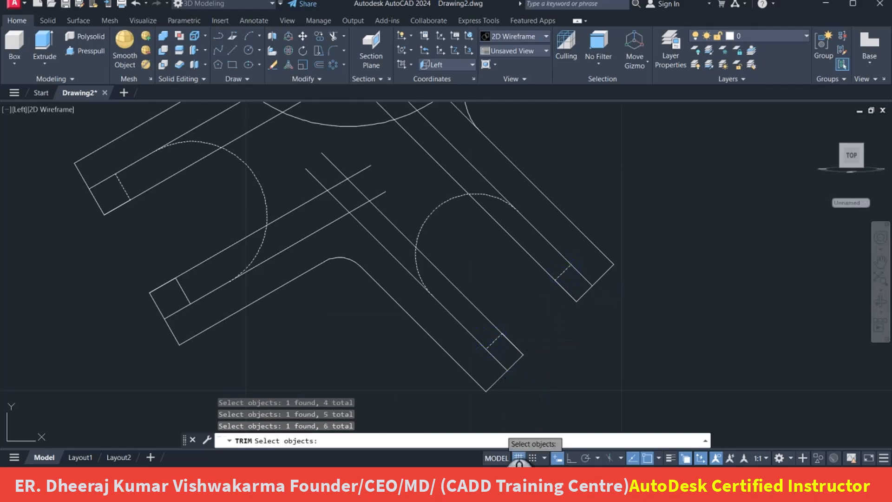
middle_drag(471, 158, 472, 208)
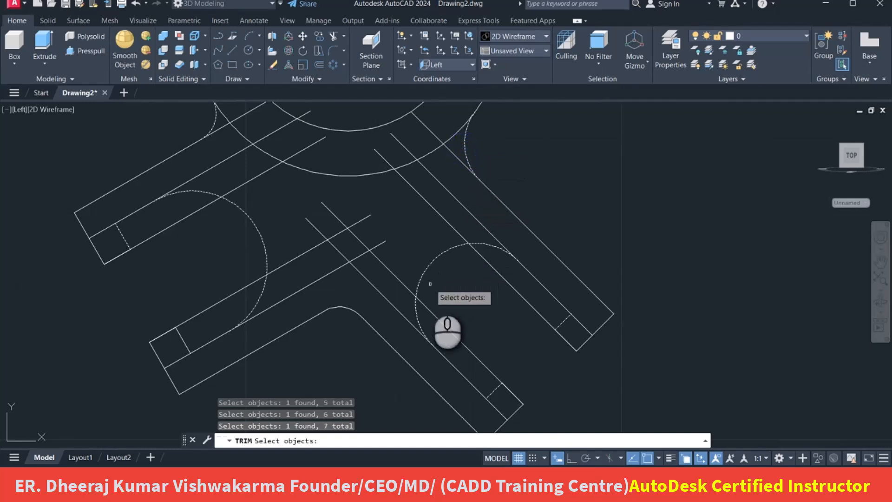
click(309, 300)
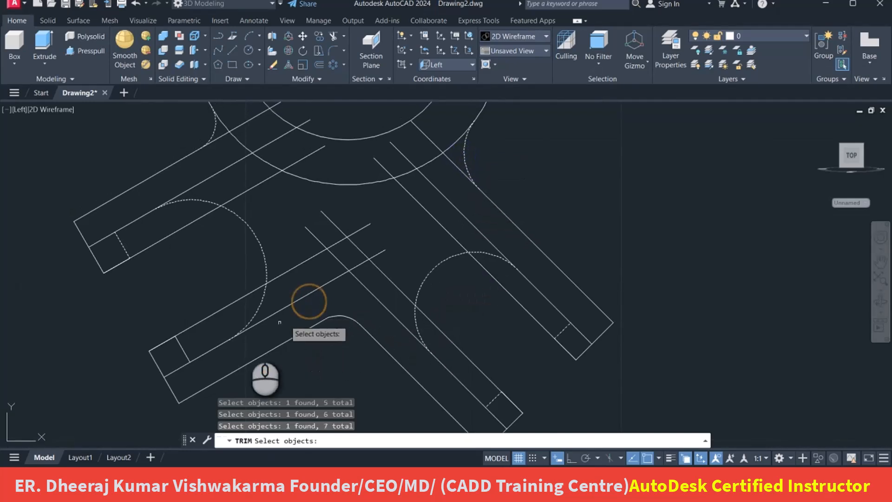
click(181, 350)
middle_drag(210, 284, 225, 250)
key(Return)
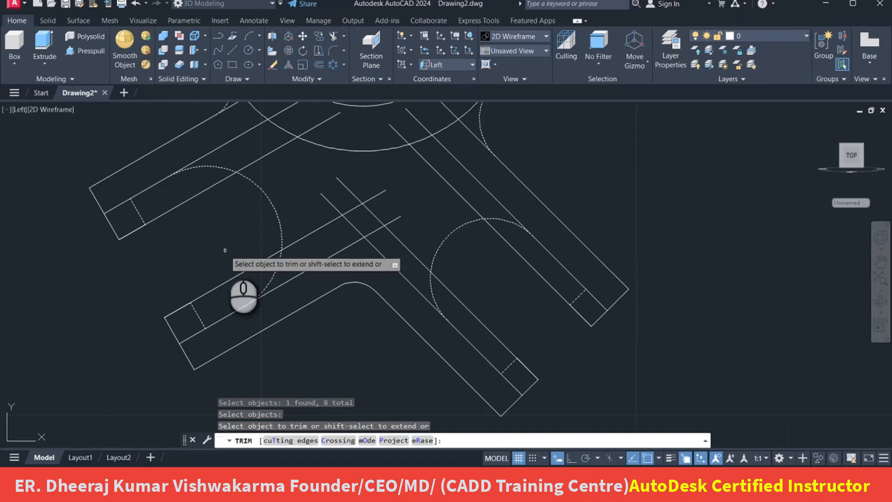
- Trim the left leg's upper arm lines where they run past the slot arc and the ring fillet
click(187, 200)
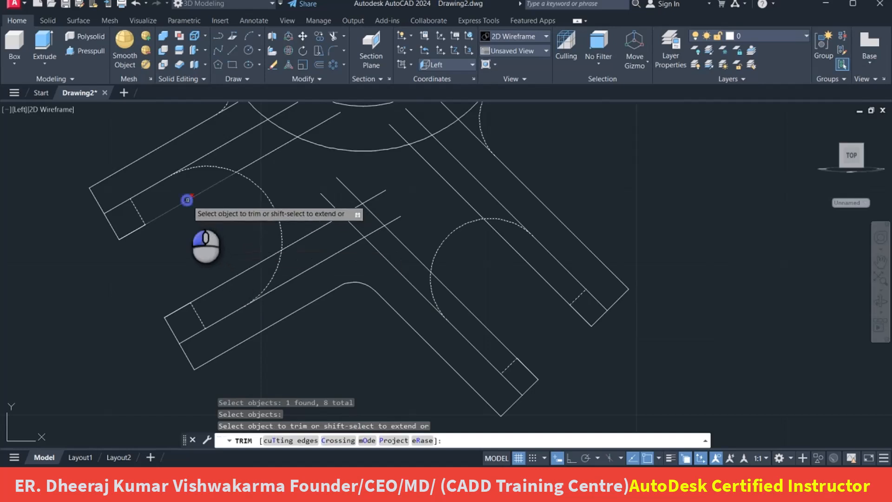
click(249, 167)
middle_drag(221, 145, 223, 197)
click(222, 195)
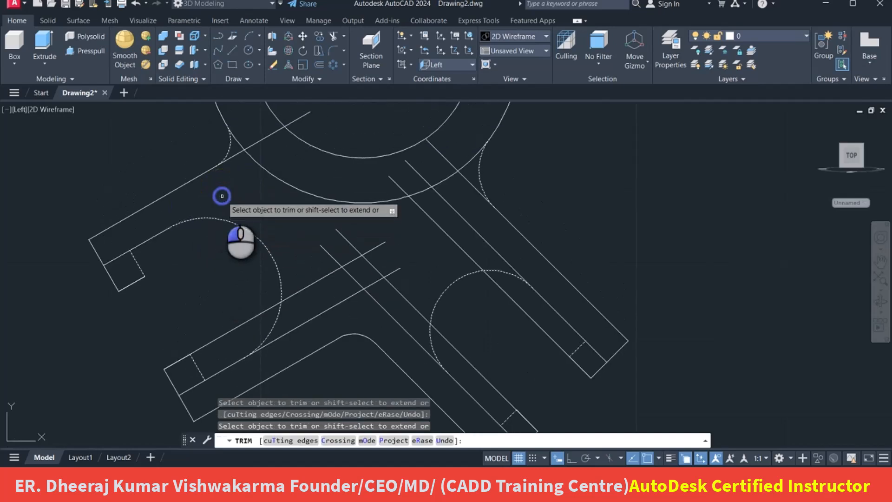
click(238, 149)
middle_drag(260, 247, 211, 180)
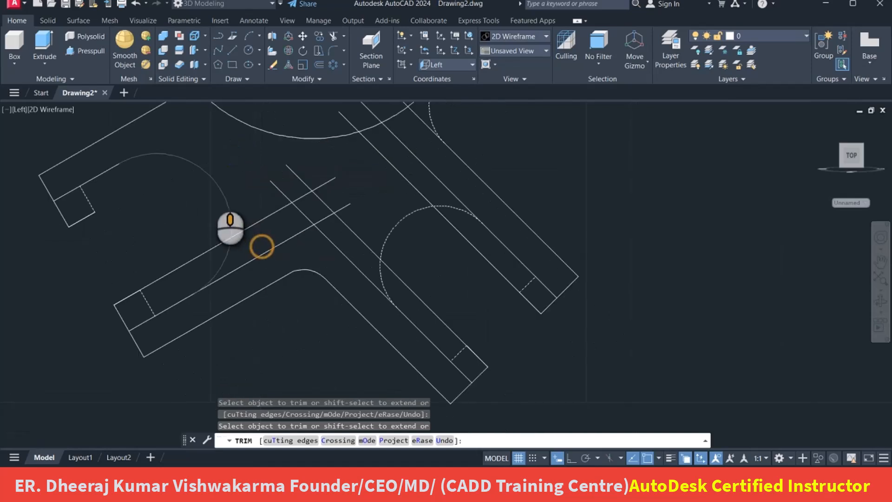
- Trim the inner and middle lines of the left leg's lower arm between the hook, slot arc and bracket interior
click(195, 258)
click(251, 230)
click(248, 222)
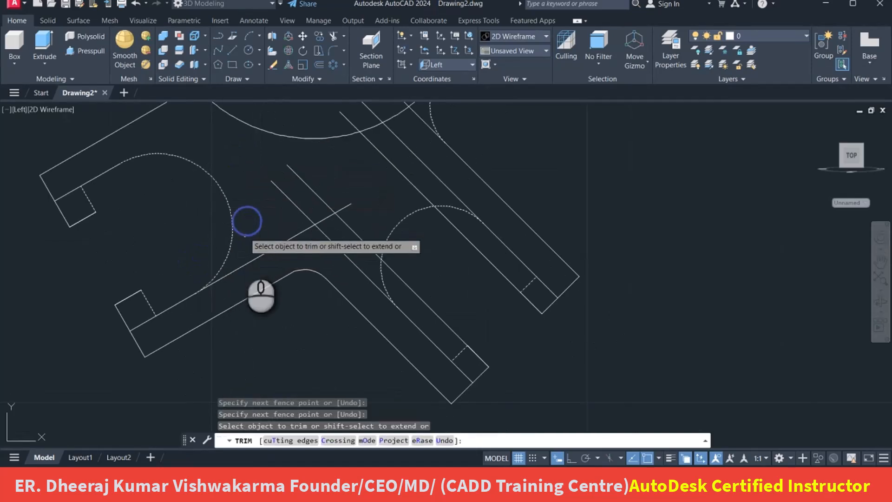
click(242, 266)
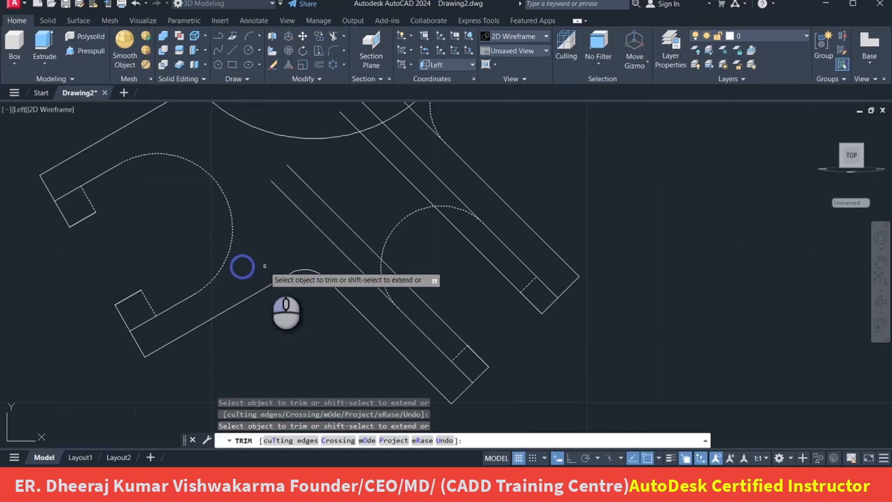
- Trim the inner and middle lines of the right leg's lower arm back to the slot arc and hook
middle_drag(296, 230, 271, 259)
click(295, 229)
click(288, 249)
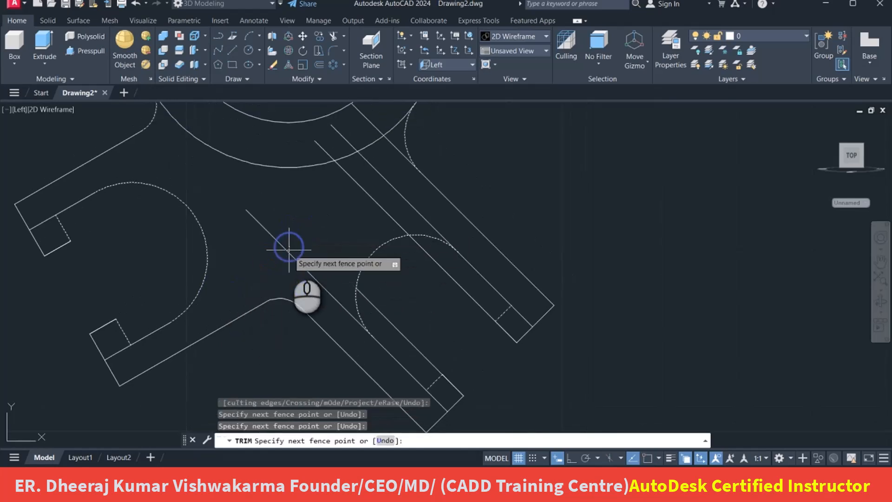
click(278, 257)
click(413, 345)
- Trim the right leg's upper arm lines where they run past the slot arc and the ring fillet
middle_drag(450, 284, 436, 317)
click(378, 208)
click(355, 233)
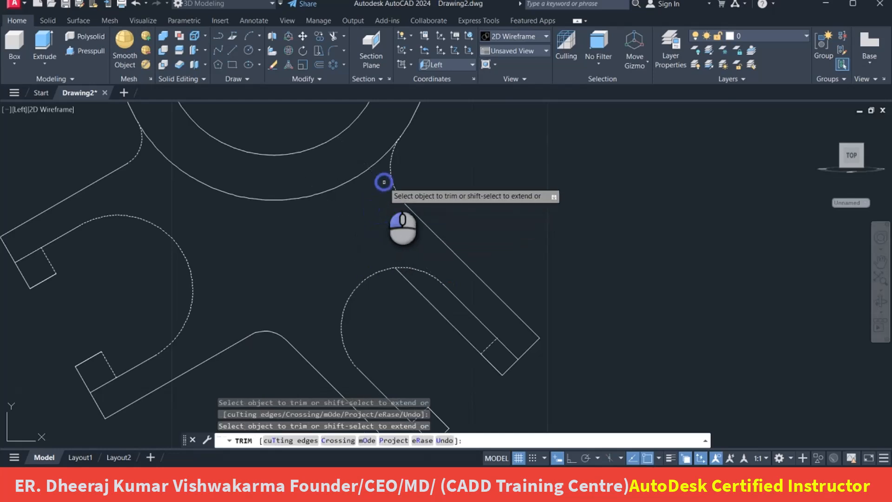
click(383, 184)
- Trim the leftover middle-line pieces inside the hooked ends of all four arms and finish the trim
middle_drag(437, 333, 454, 245)
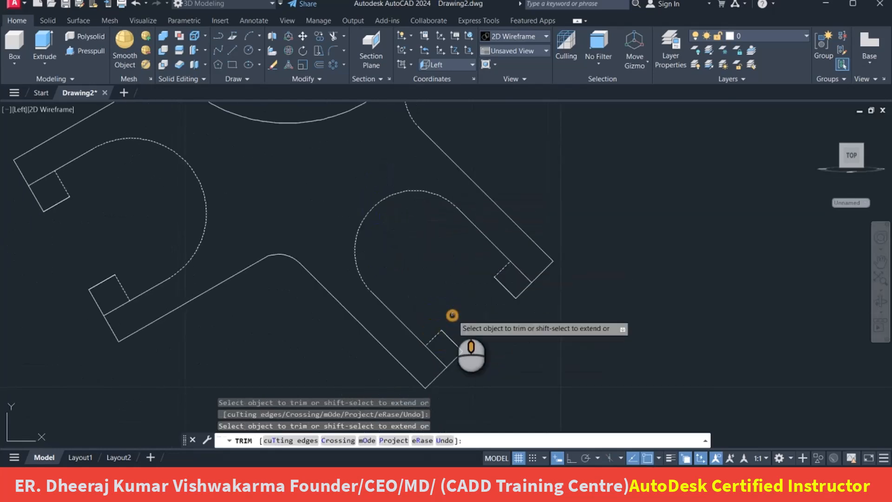
middle_drag(452, 315, 490, 265)
middle_drag(195, 202, 212, 252)
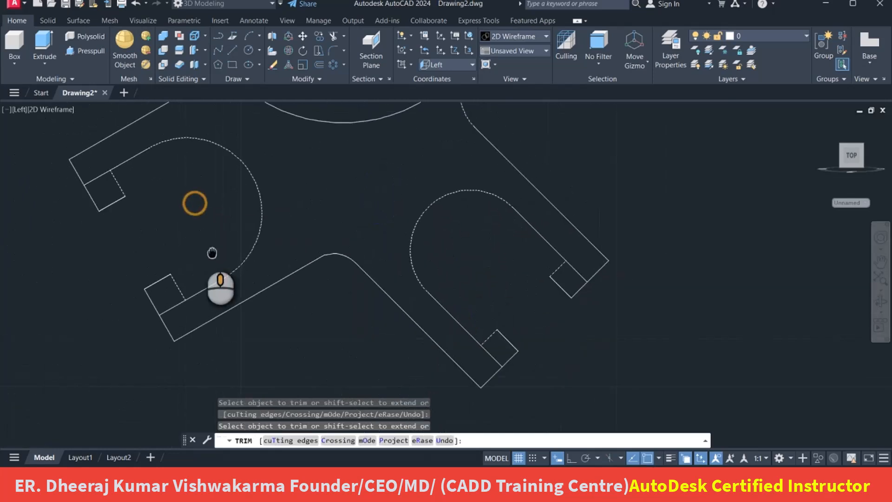
click(104, 174)
click(167, 310)
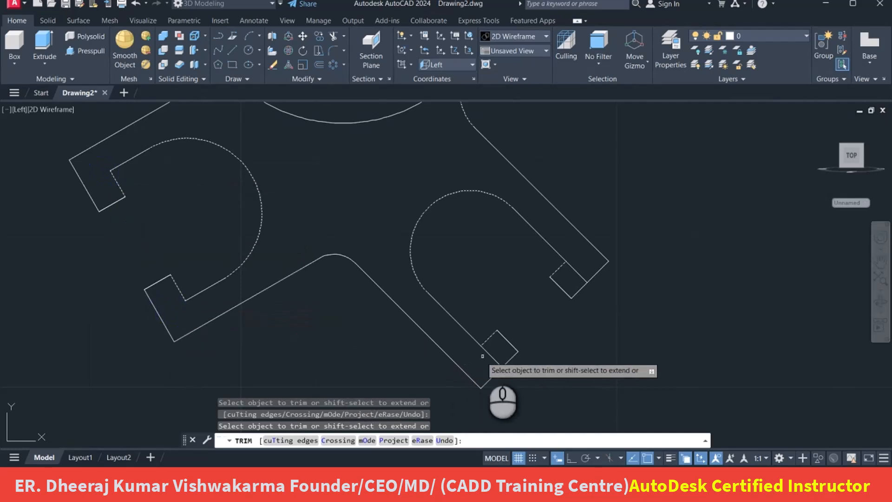
scroll(575, 271, down, 5)
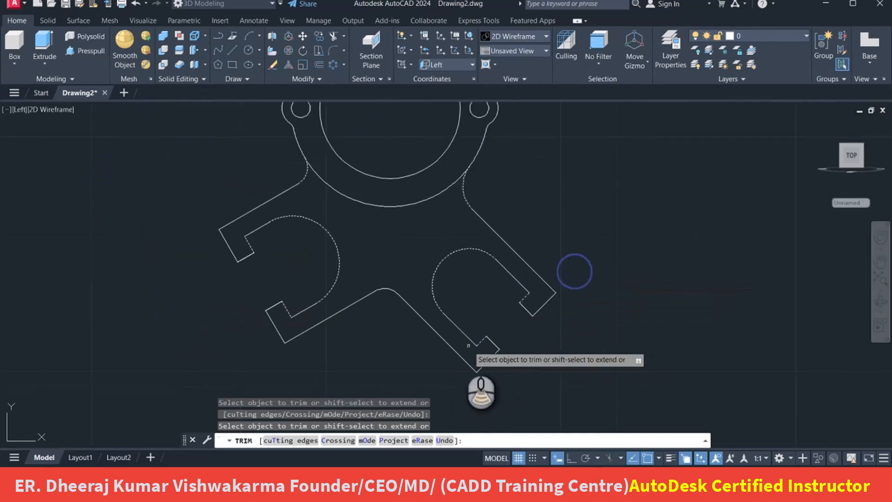
click(447, 203)
right_click(447, 203)
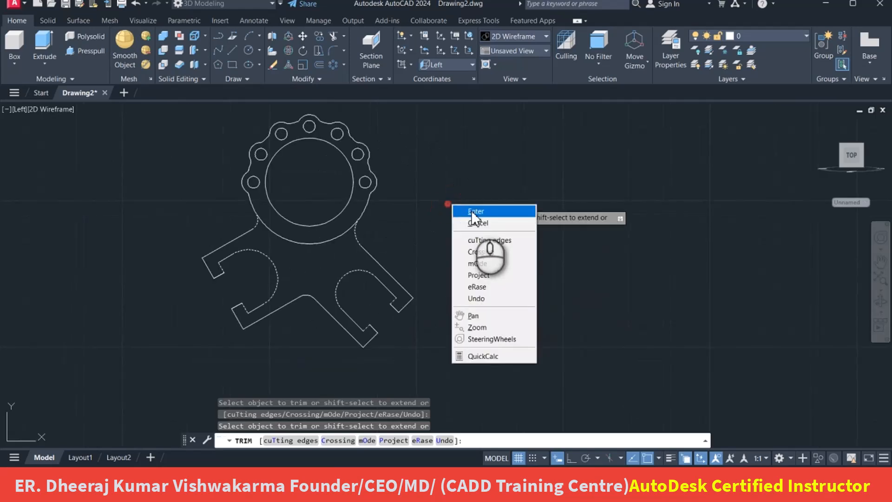
click(471, 211)
- Check the exercise image, and trim away the ring's lower outer arc between the two leg fillets
scroll(446, 250, down, 2)
middle_drag(445, 251, 445, 255)
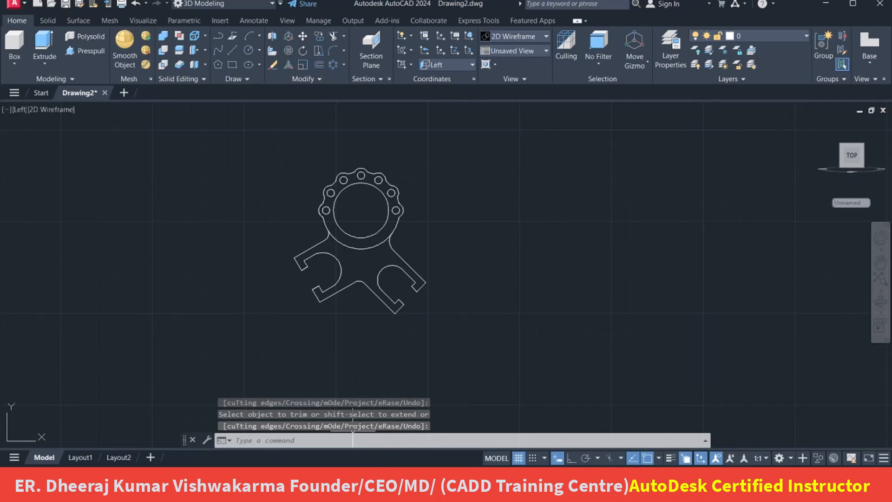
click(306, 482)
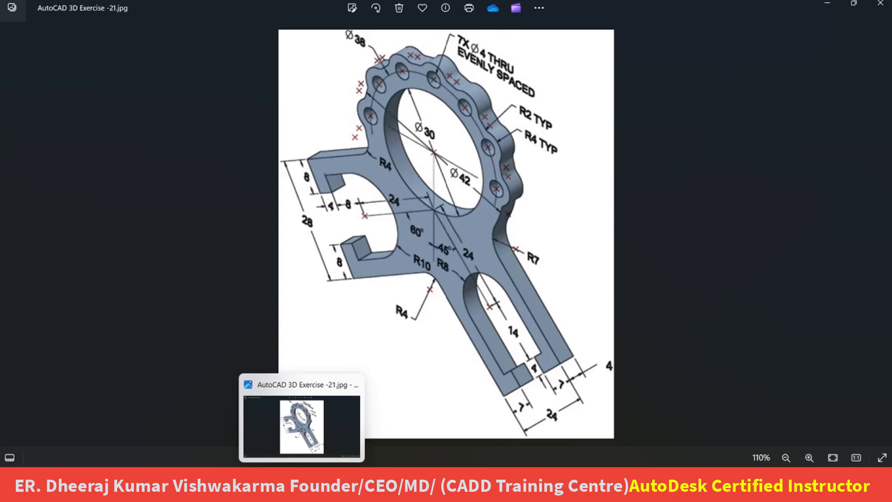
click(302, 491)
scroll(366, 241, up, 4)
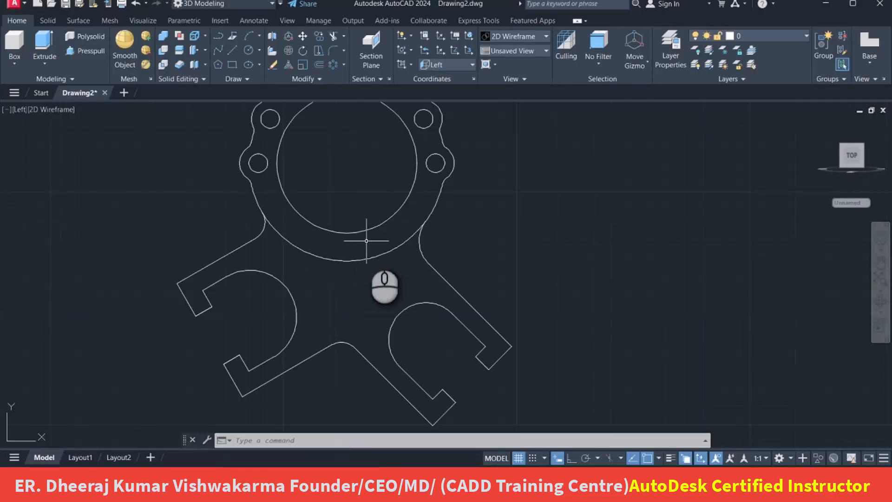
click(332, 35)
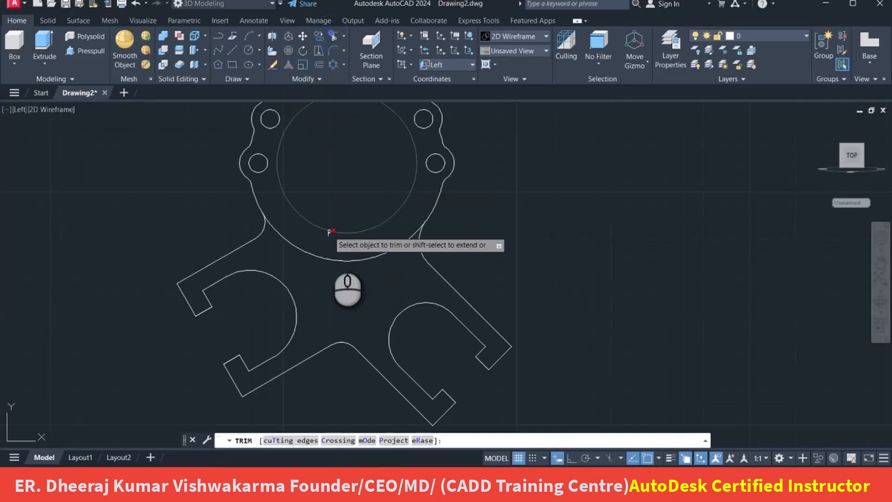
click(329, 258)
right_click(470, 198)
click(487, 205)
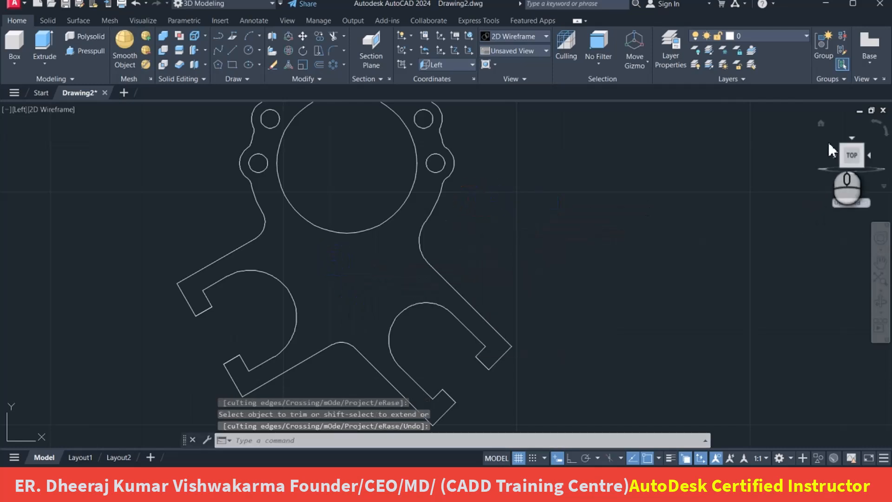
- Switch to the home 3D view and apply the Shaded visual style
click(821, 123)
middle_drag(555, 254, 542, 231)
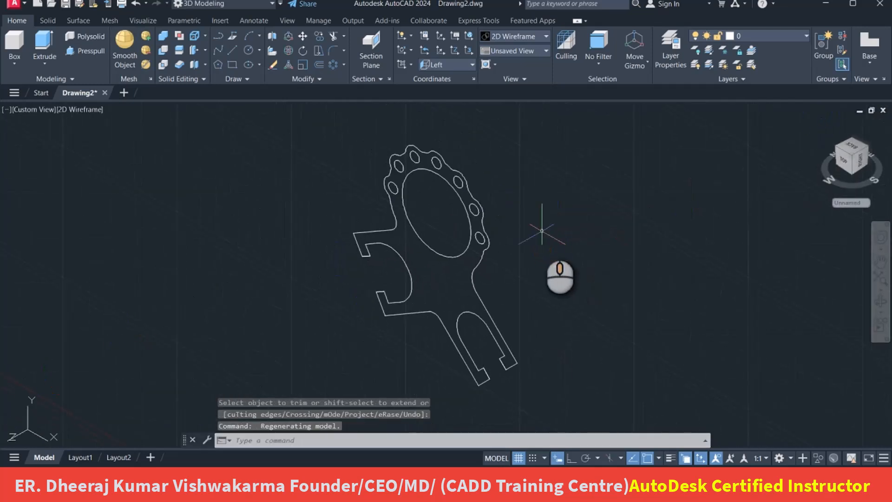
click(80, 110)
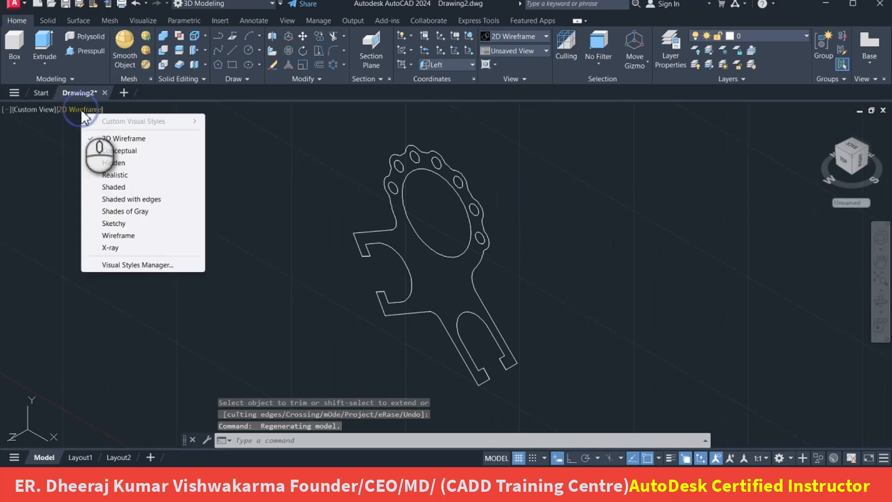
click(121, 188)
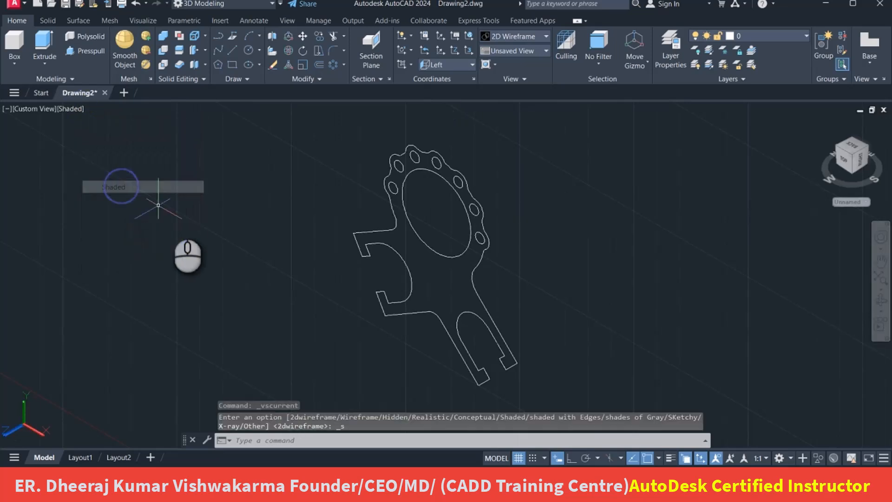
- Presspull the bracket's bounded area, leaving the ring bore and small holes open, to a height of 4
click(79, 49)
mouse_move(301, 492)
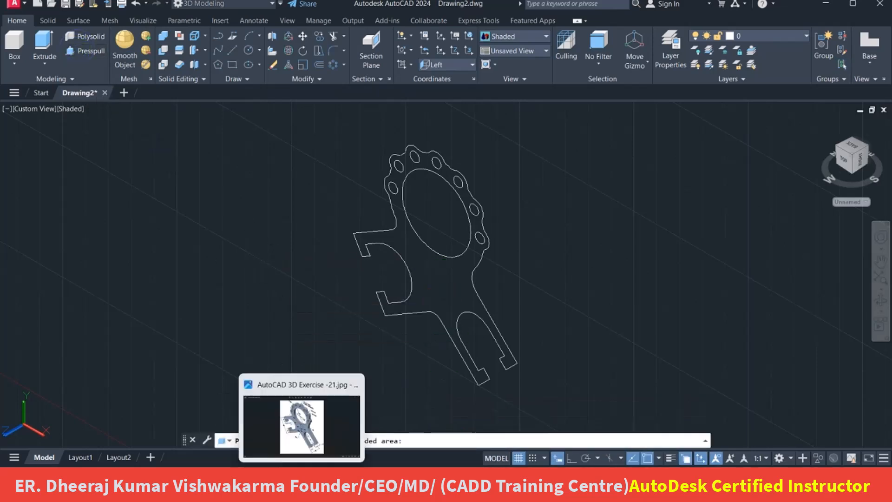
mouse_move(315, 437)
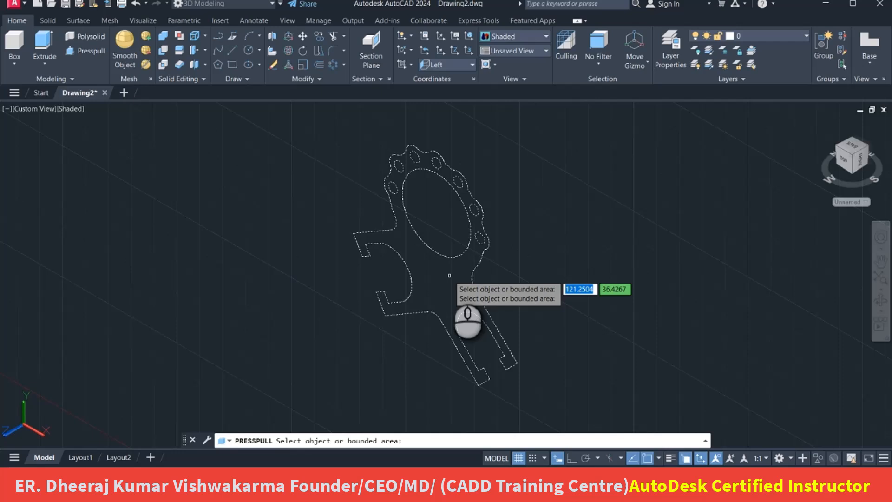
click(449, 275)
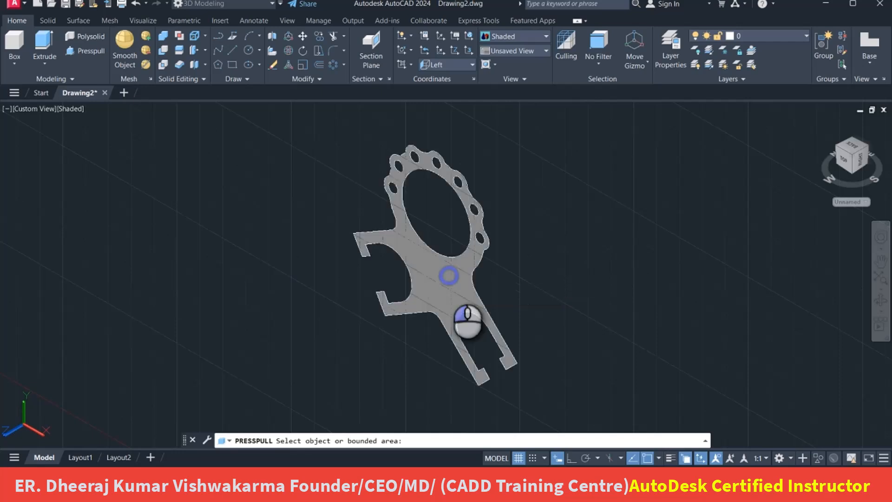
text(4)
key(Return)
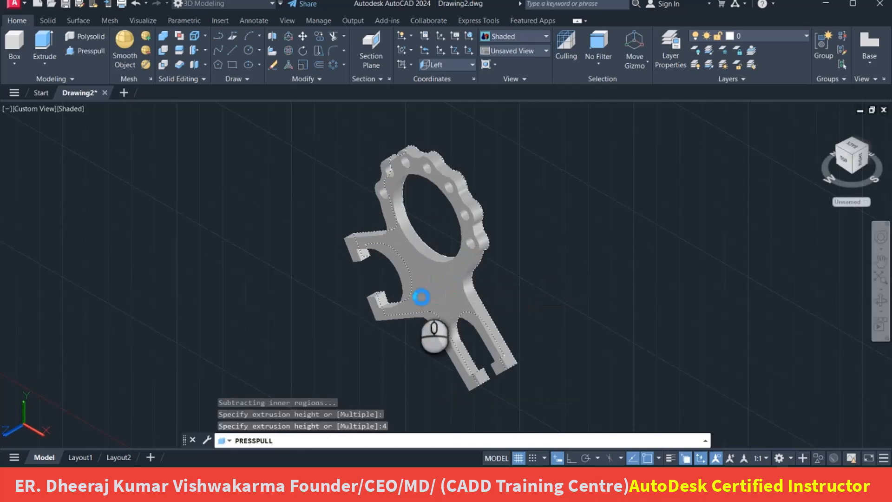
right_click(549, 188)
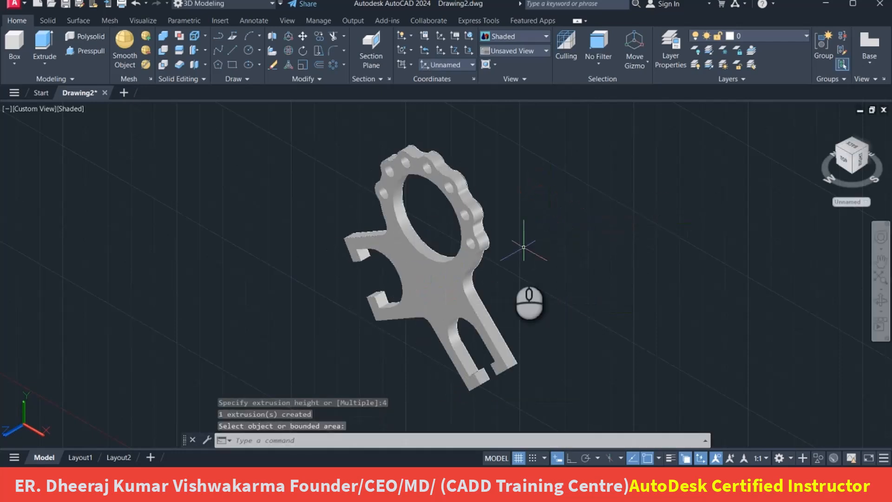
scroll(486, 251, up, 3)
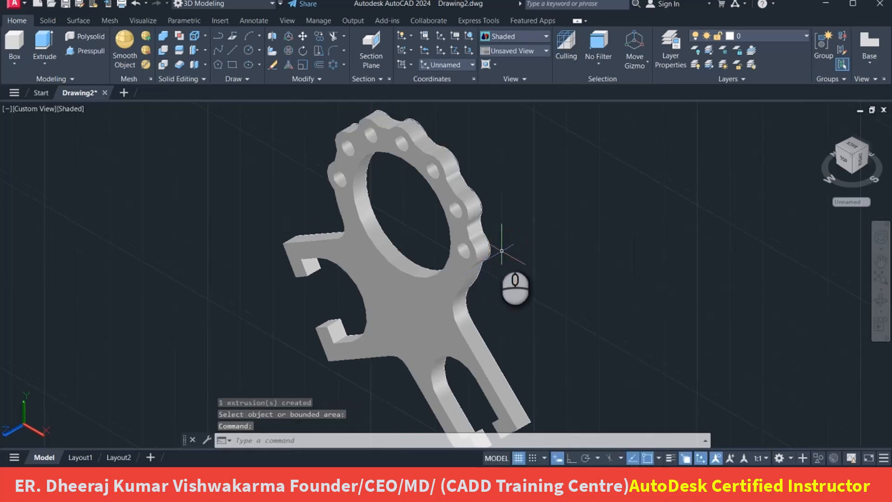
middle_drag(488, 219, 484, 194)
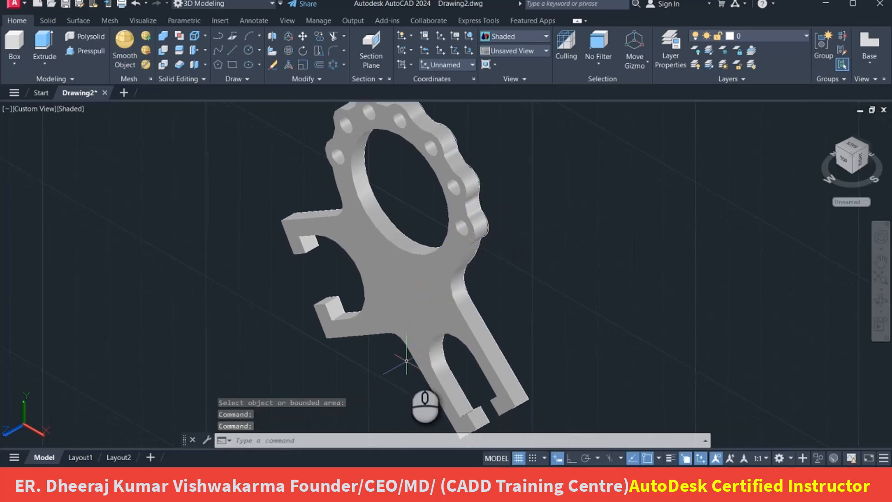
middle_drag(534, 230, 518, 245)
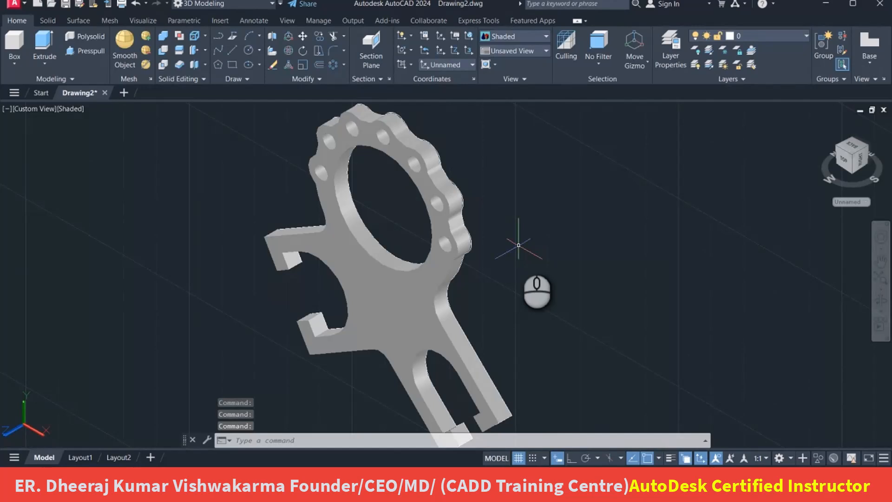